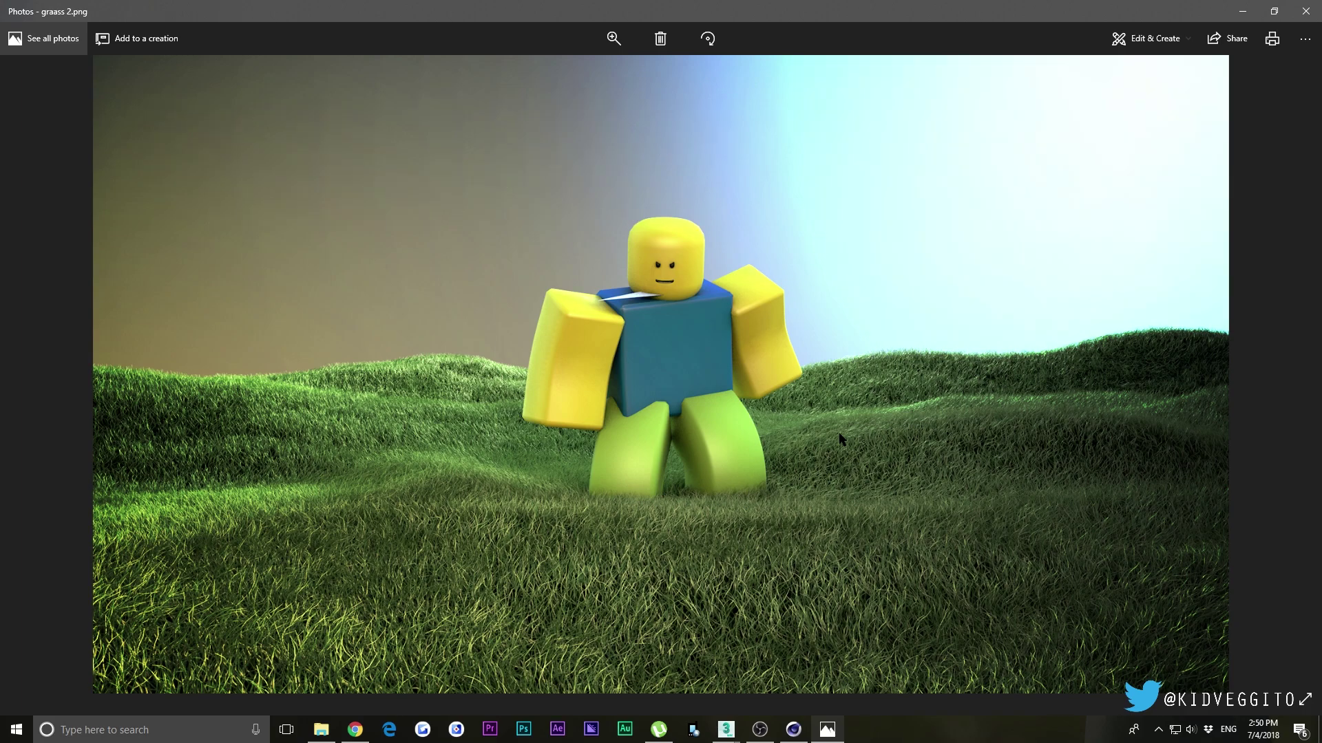
Step: Switch to Cinema 4D, add a plane and set its width and height to 2100 cm
left_click(1243, 11)
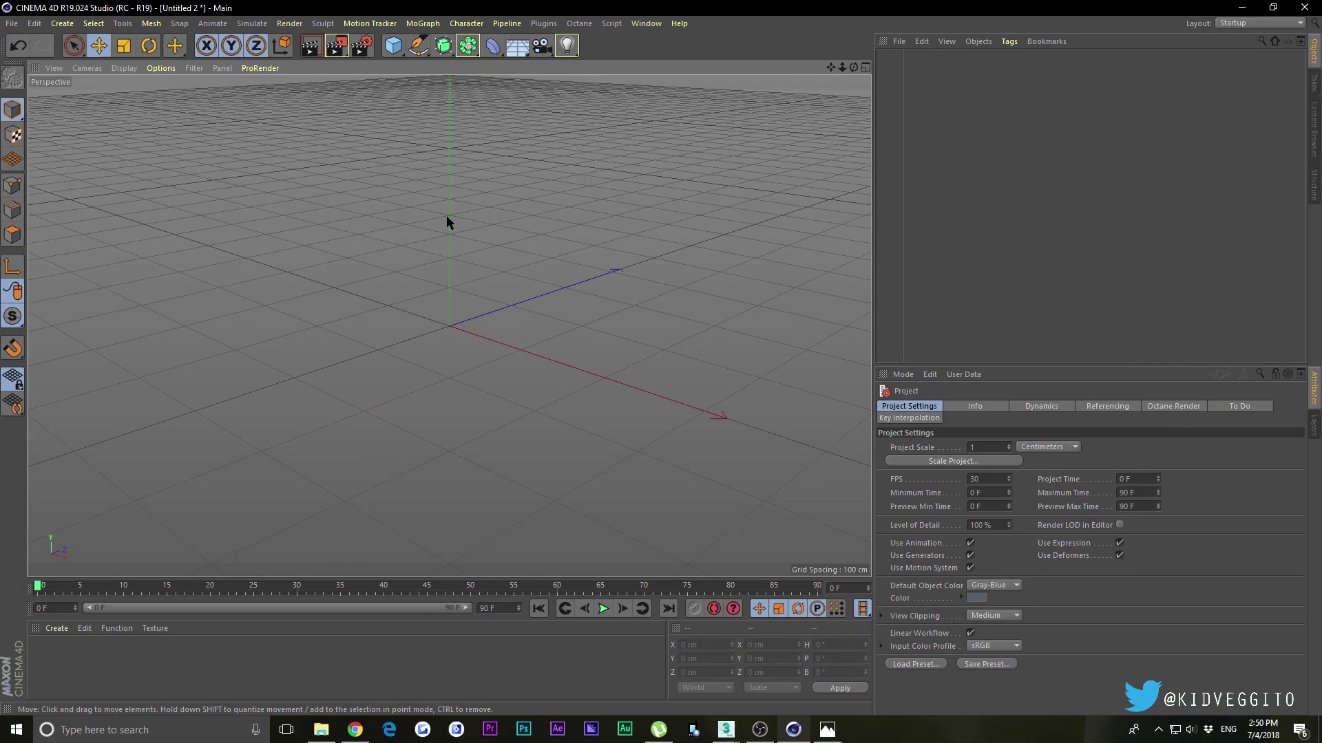
left_click(393, 46)
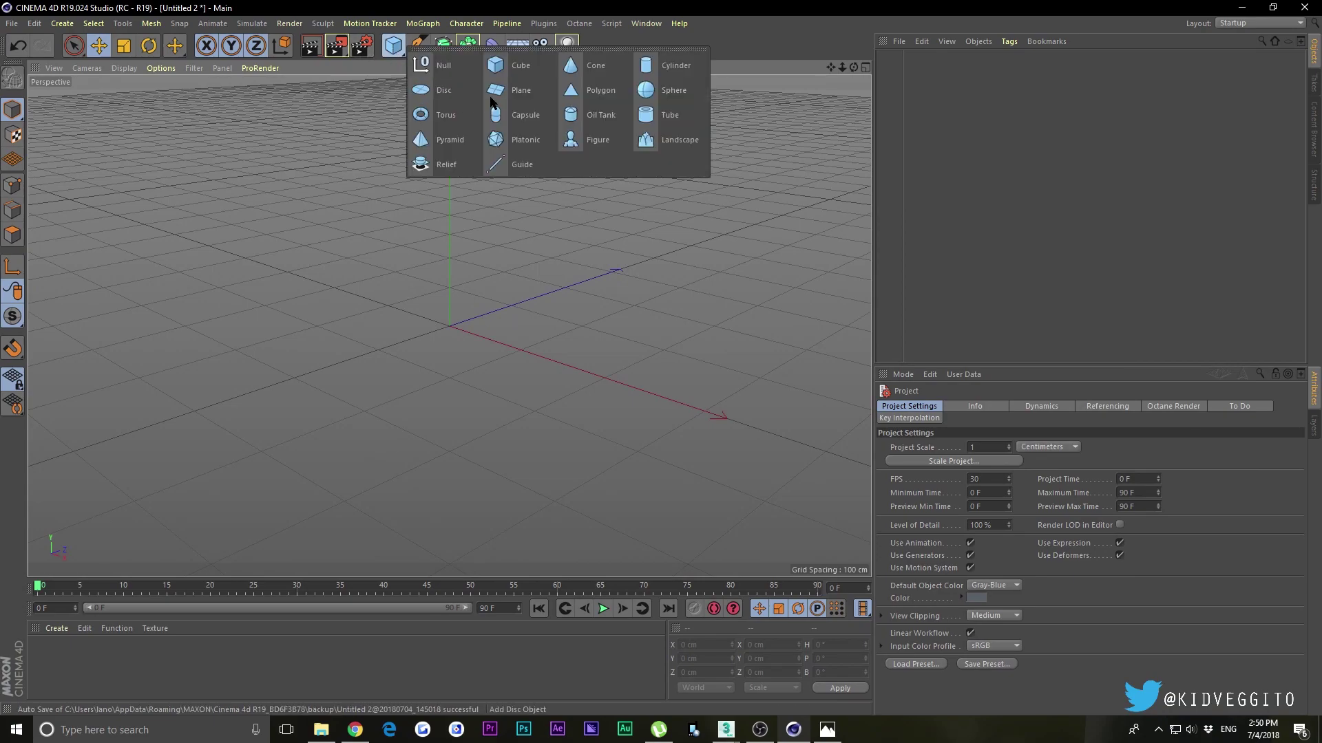
left_click(494, 94)
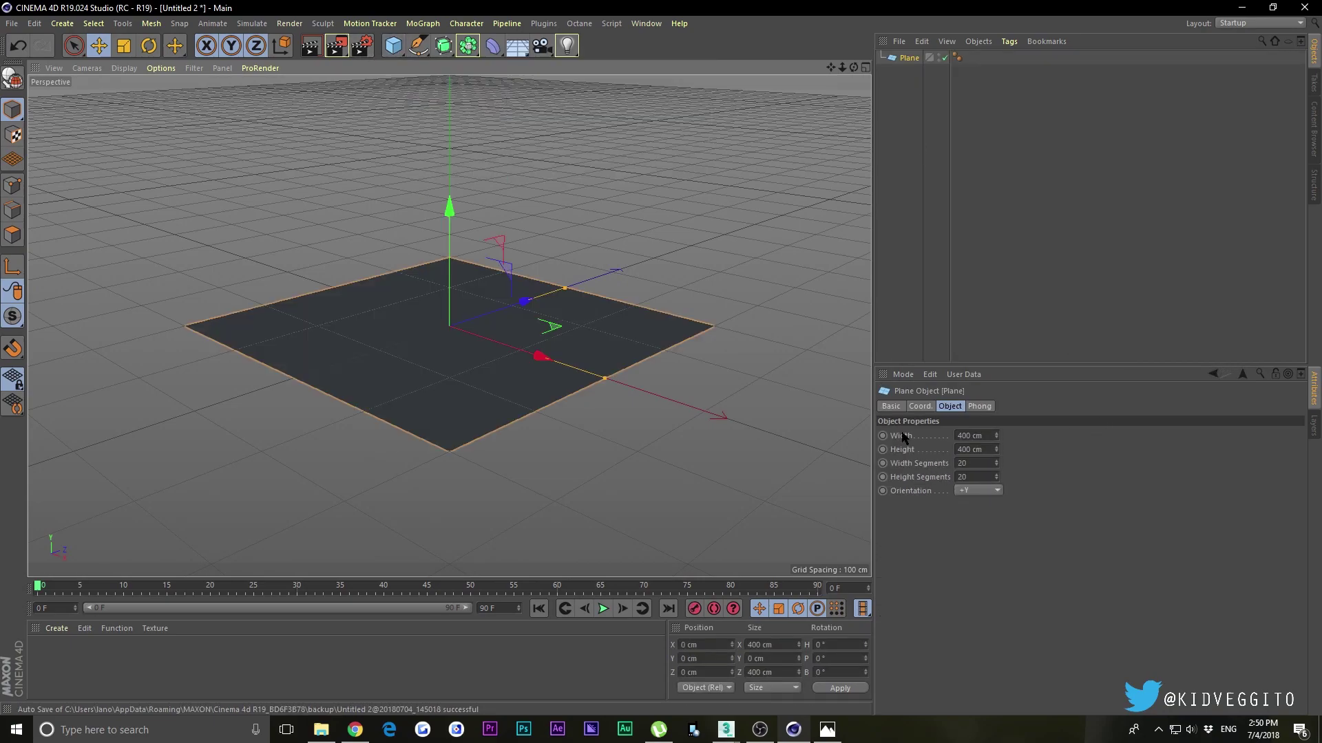
left_click(968, 435)
type("2100")
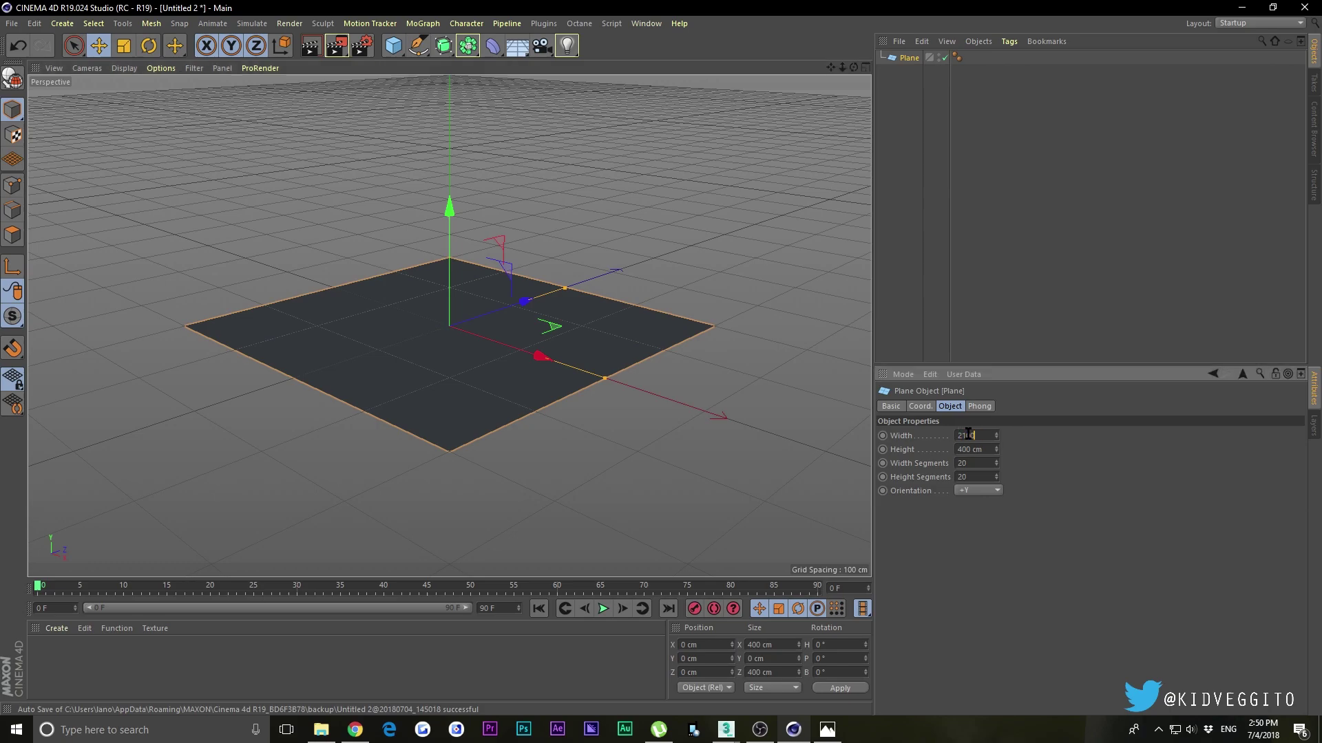
key("Return")
left_click(967, 448)
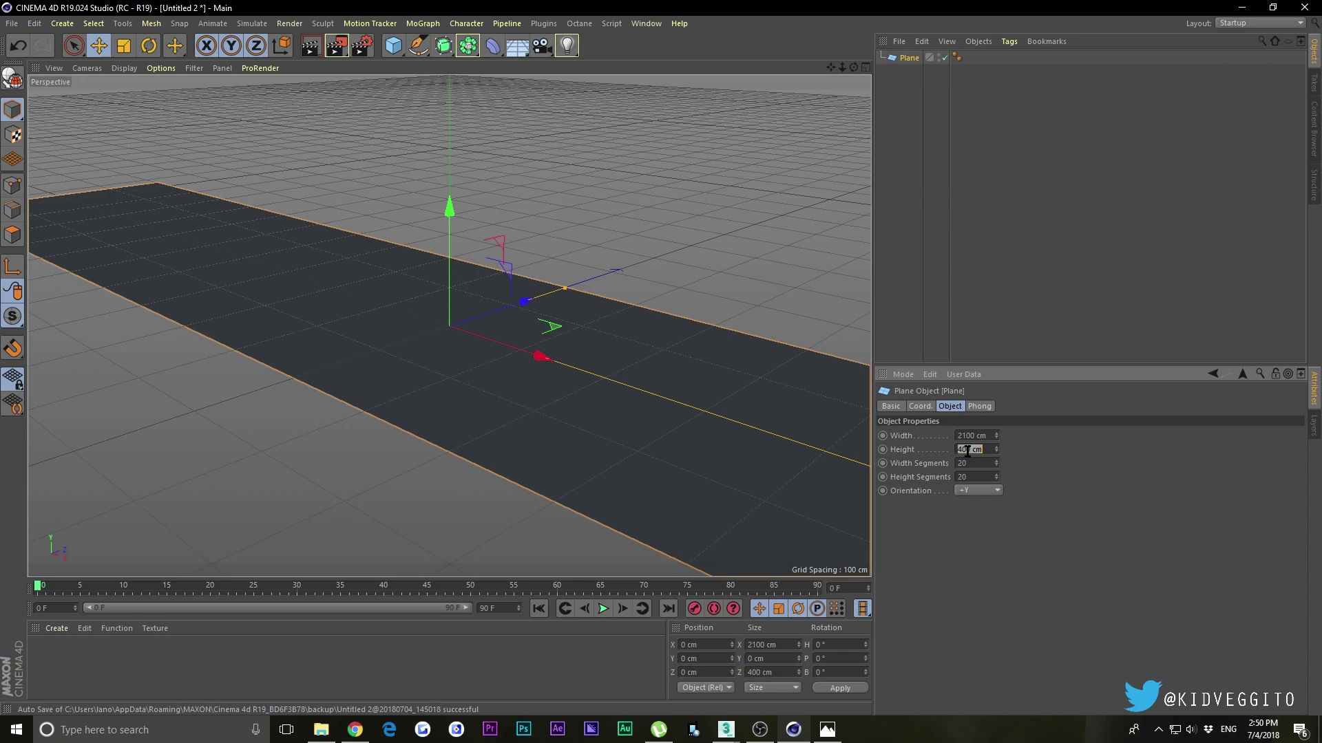
type("2100")
key("Return")
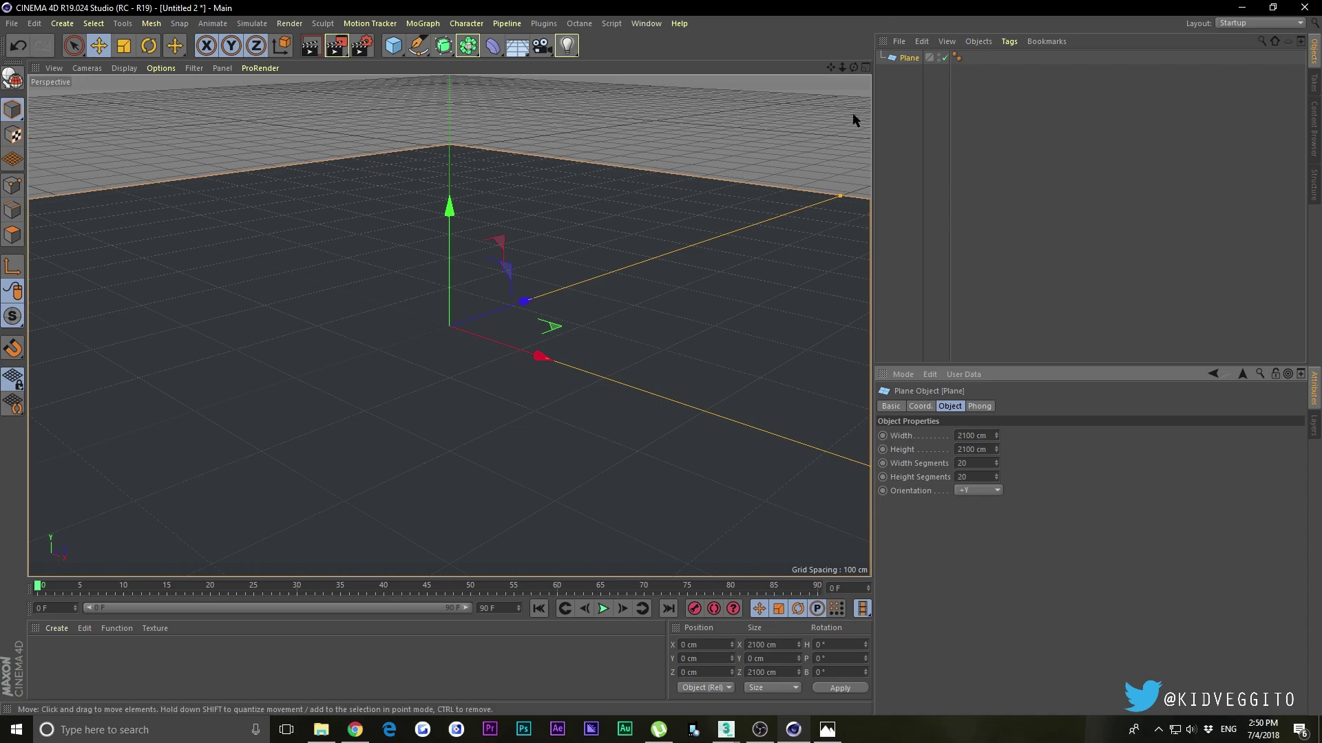
Step: Try adding a landscape object and making it editable, and undo both
double_click(985, 463)
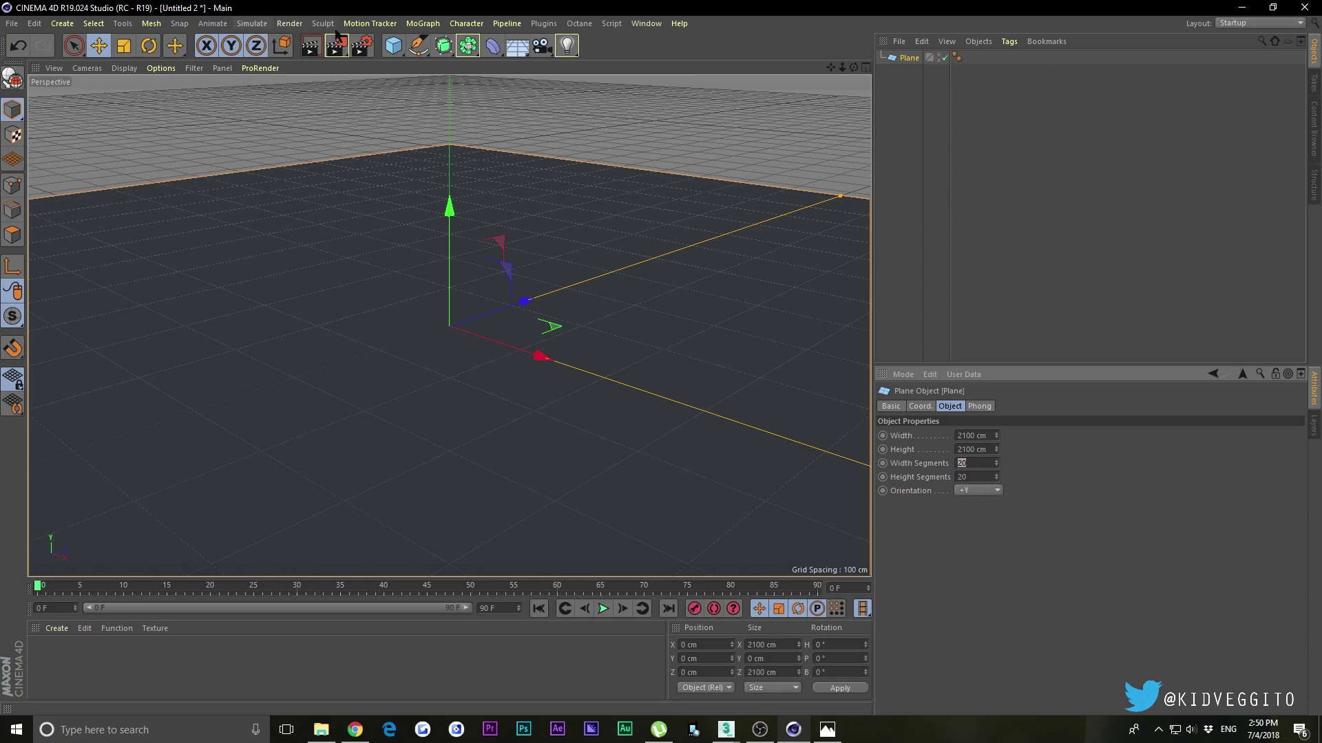
left_click_drag(396, 45, 645, 145)
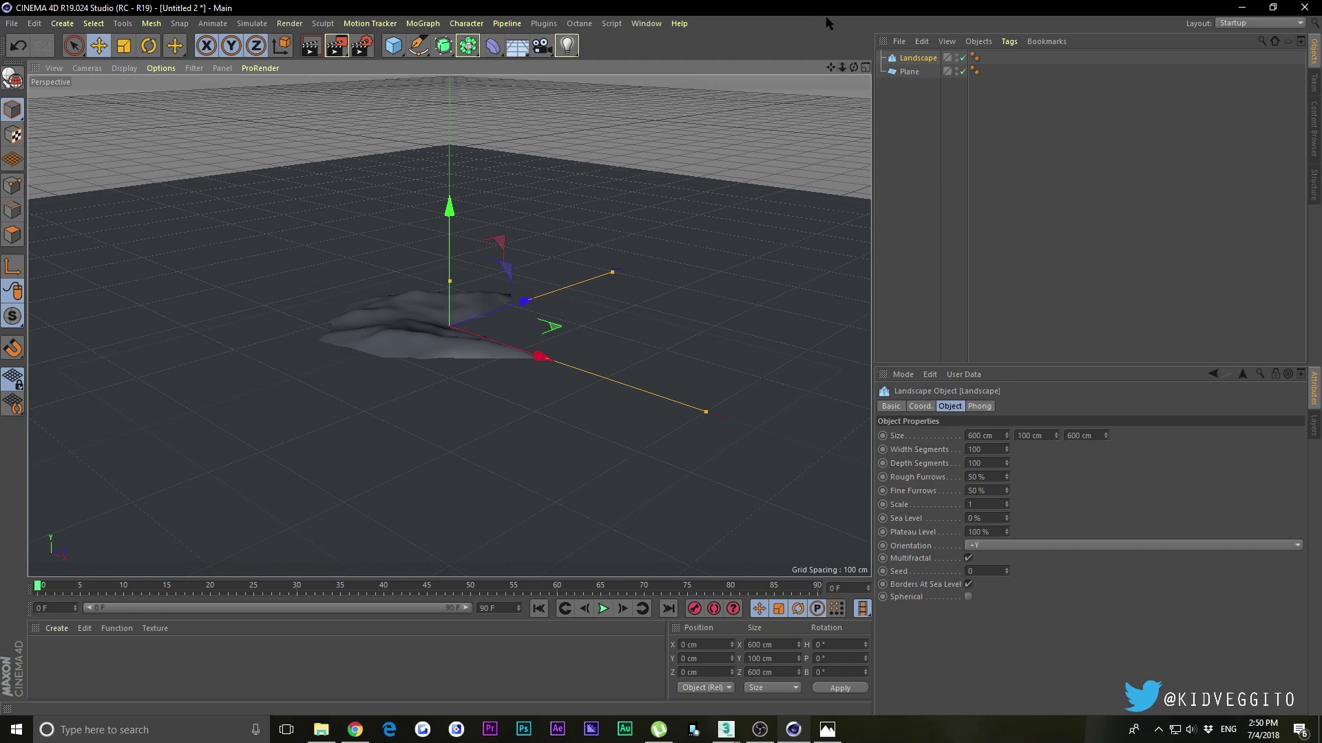
key("c")
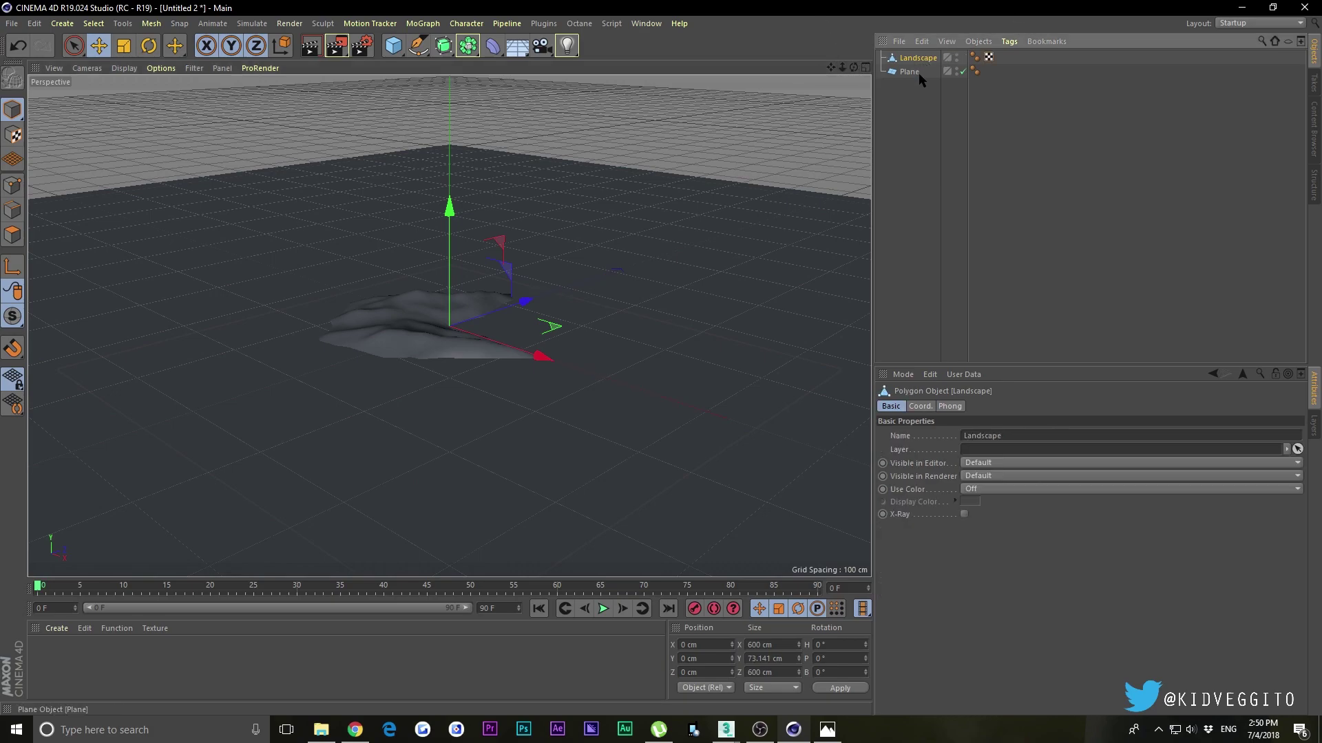
key("ctrl+z")
key("ctrl+z")
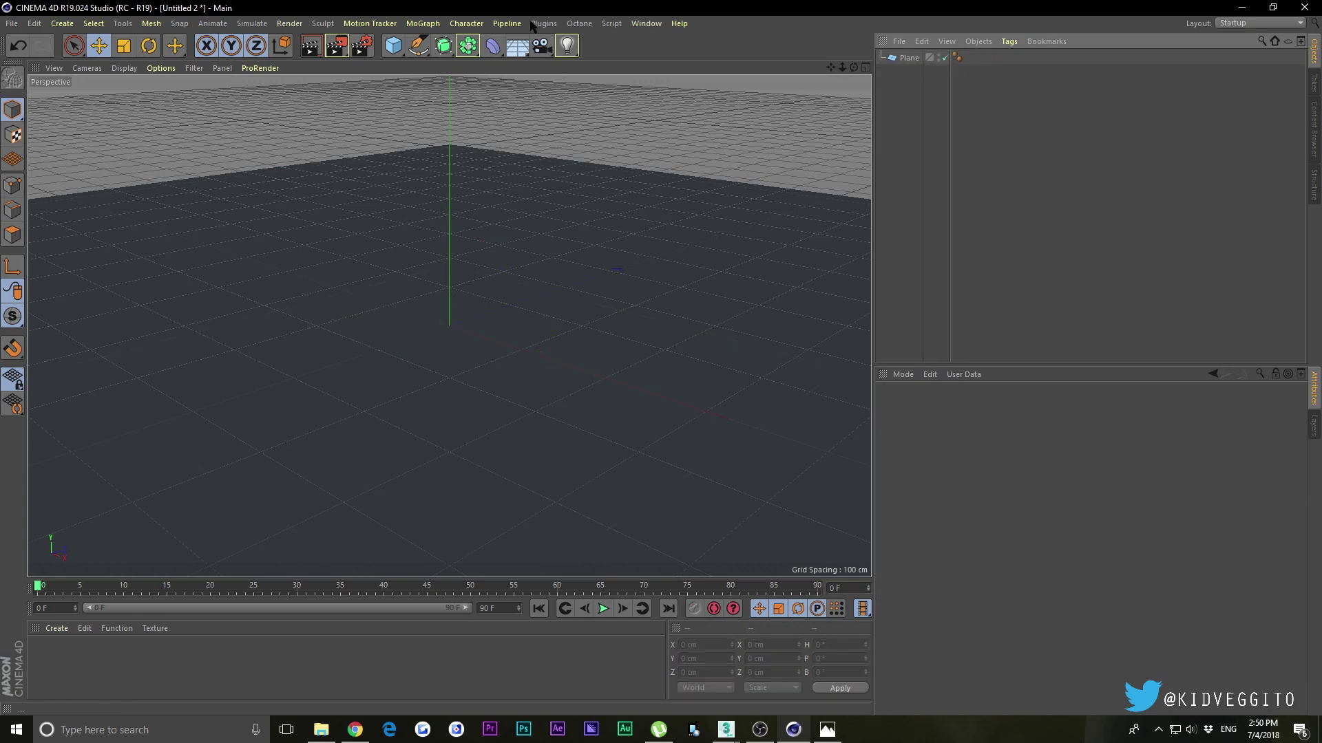
Step: Set the viewport display to Gouraud Shading (Lines) so the plane's segments can be inspected
left_click(121, 69)
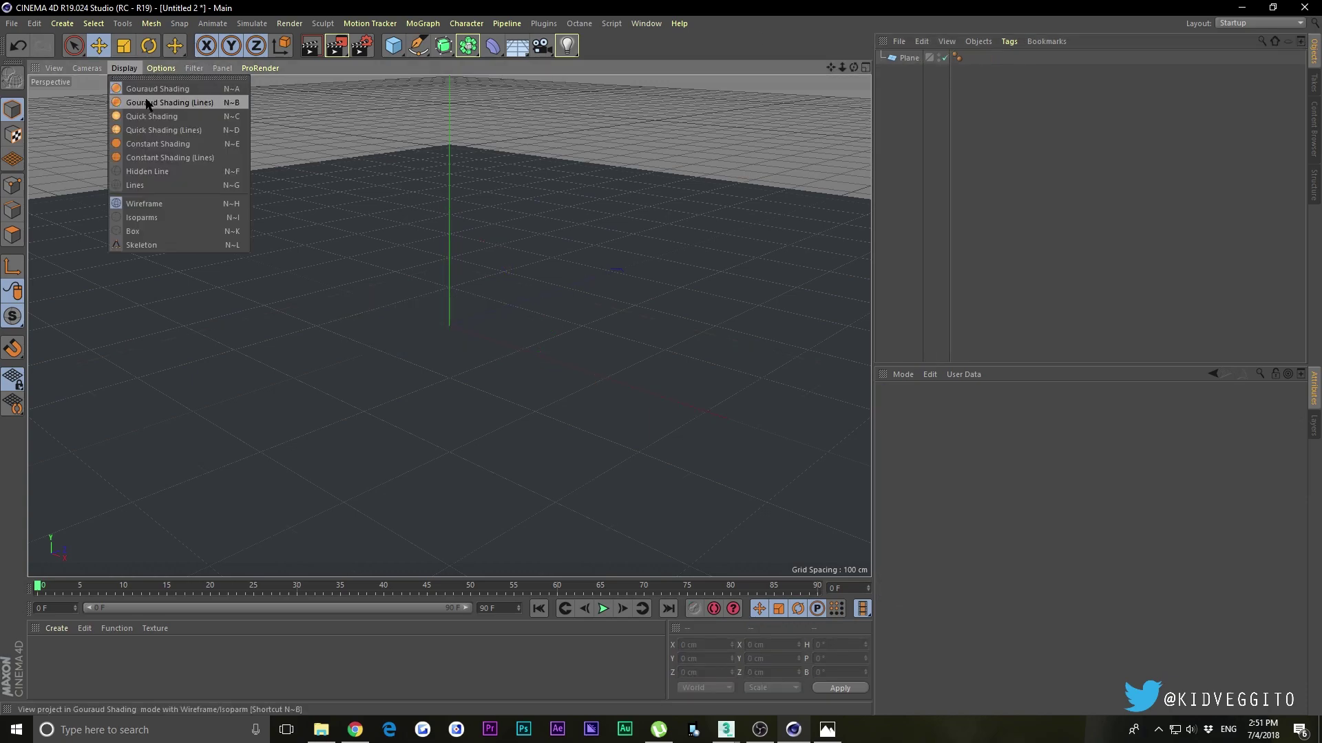
left_click(150, 104)
mouse_move(840, 67)
left_mouse_down()
mouse_move(764, 68)
mouse_move(857, 90)
mouse_move(871, 130)
mouse_move(853, 62)
left_mouse_up()
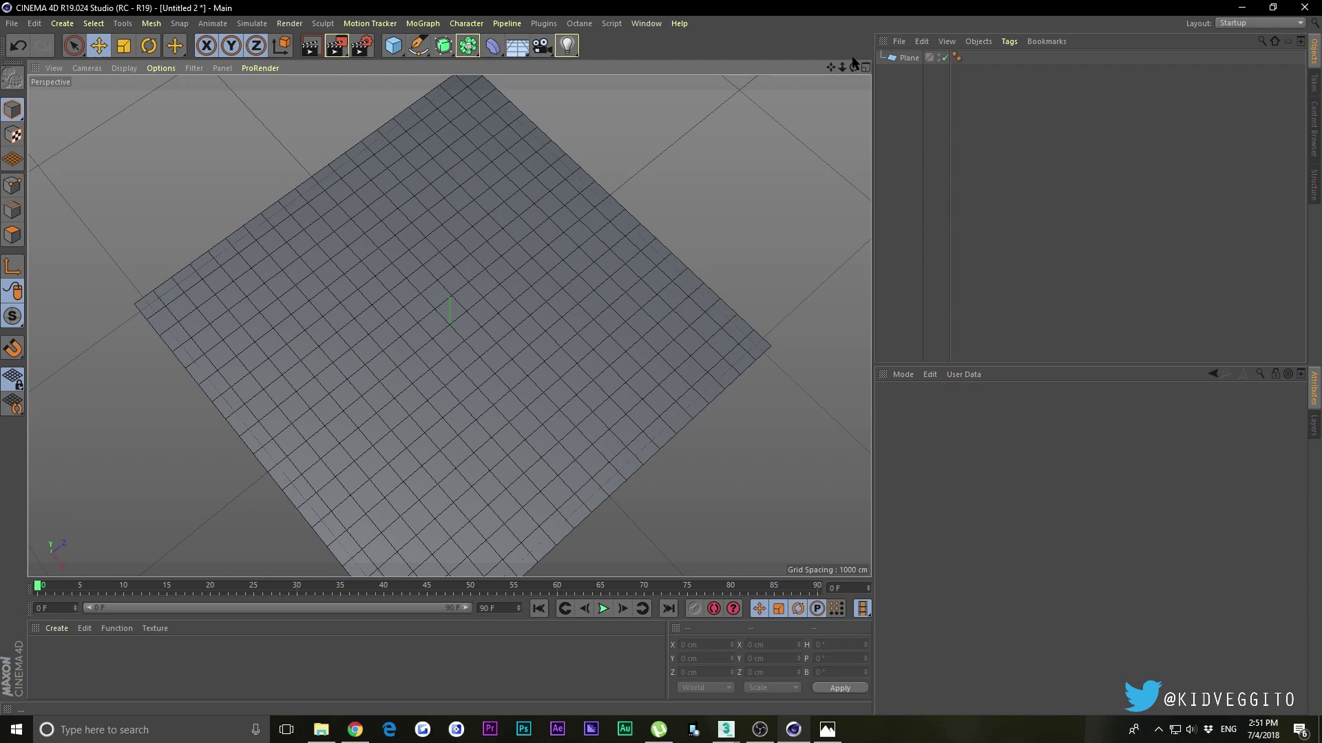
Step: Set the plane's width segments and height segments to 200 each
left_click(913, 57)
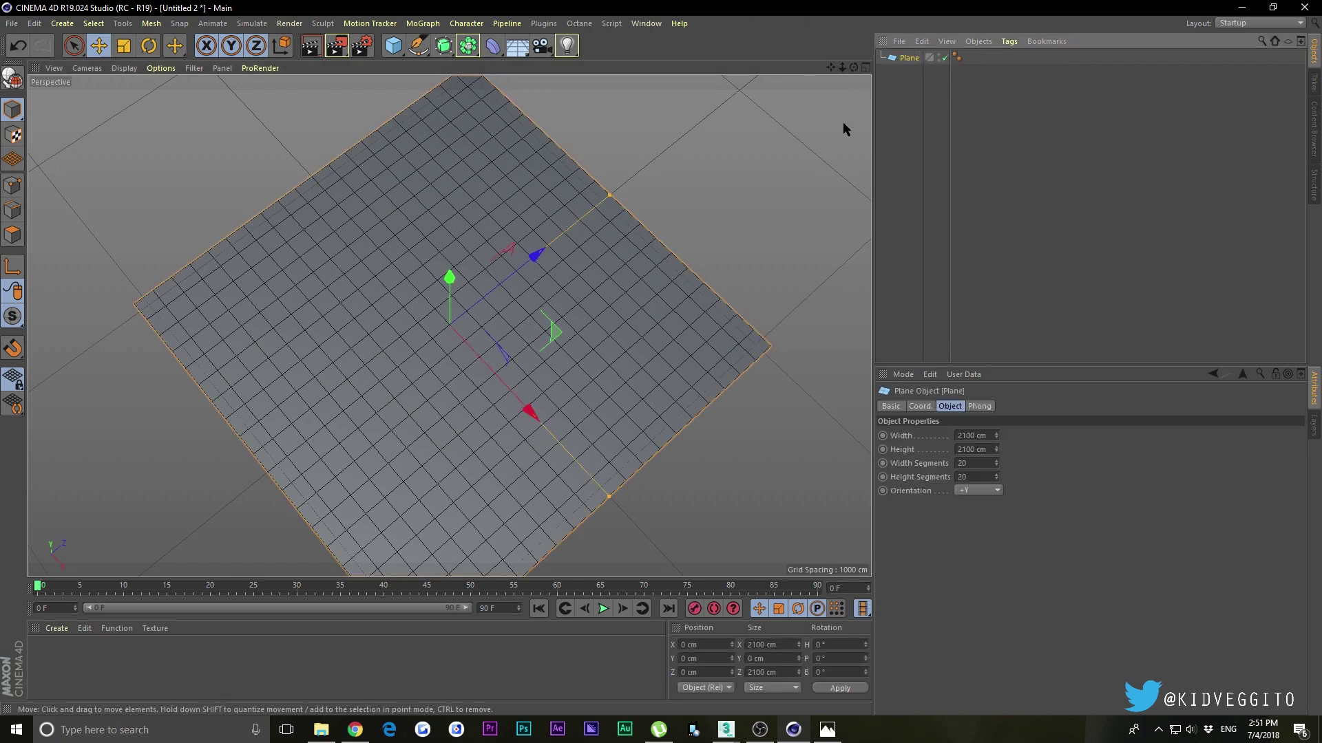
left_click(970, 463)
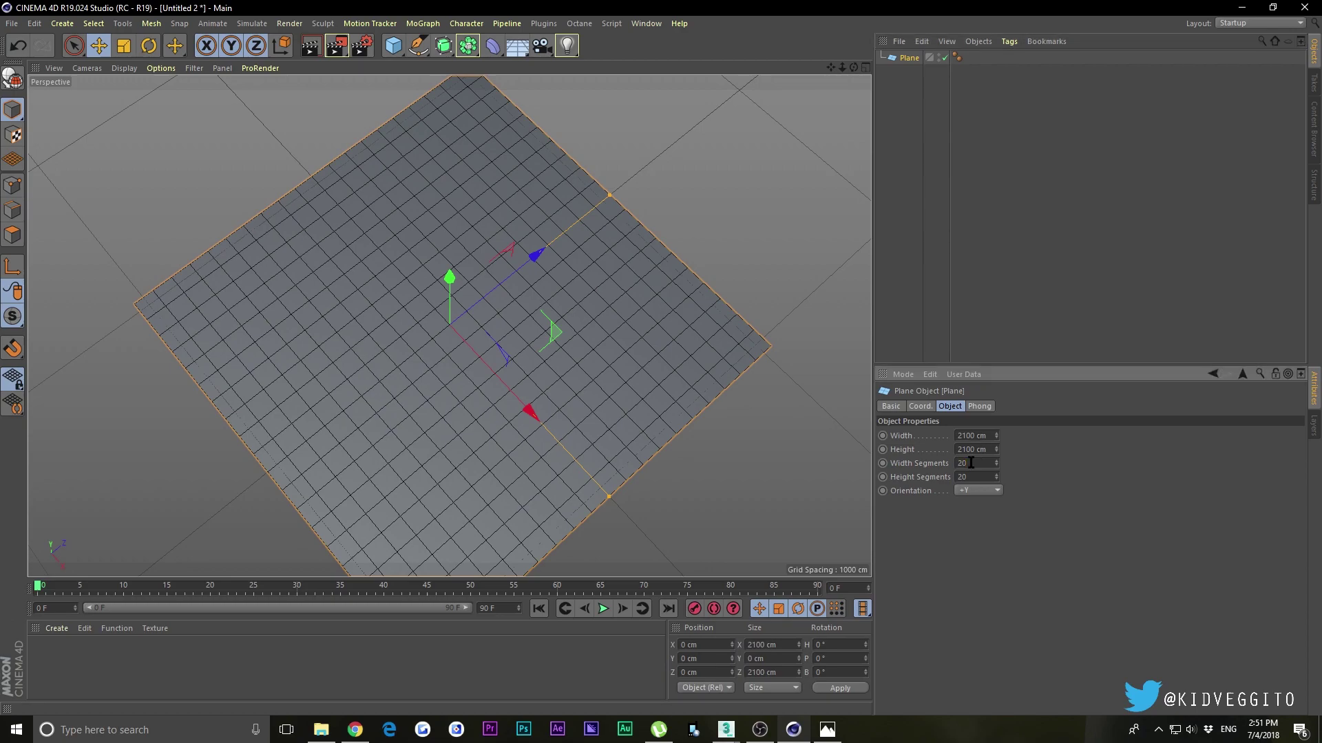
key("ctrl+z")
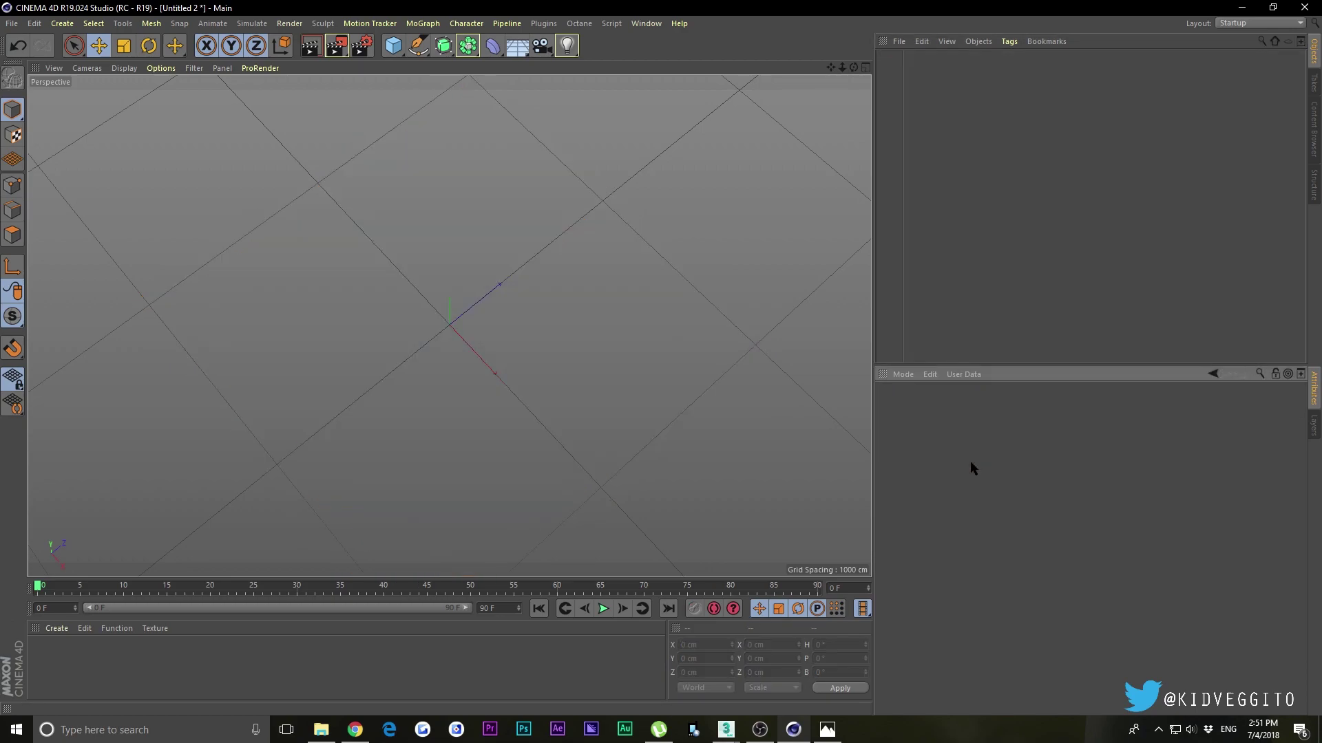
key("ctrl+y")
double_click(970, 462)
type("200")
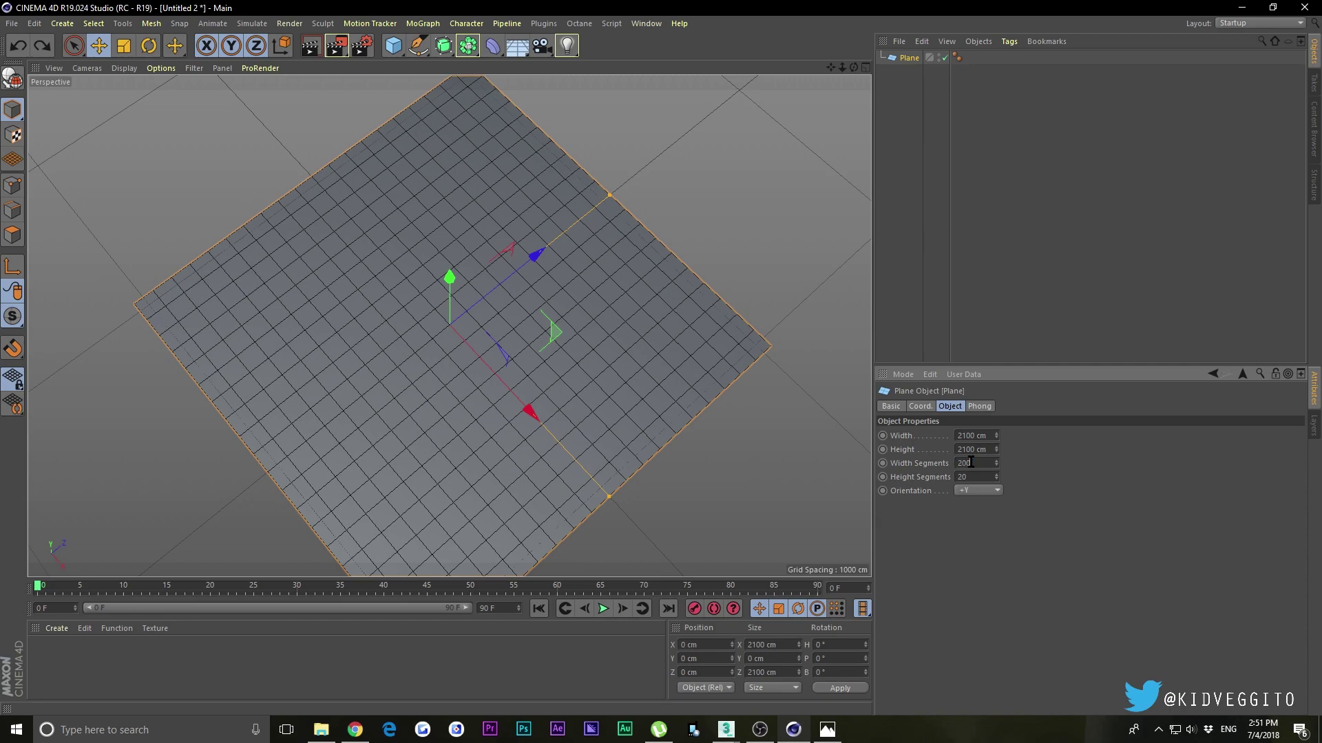
key("Return")
double_click(984, 477)
type("200")
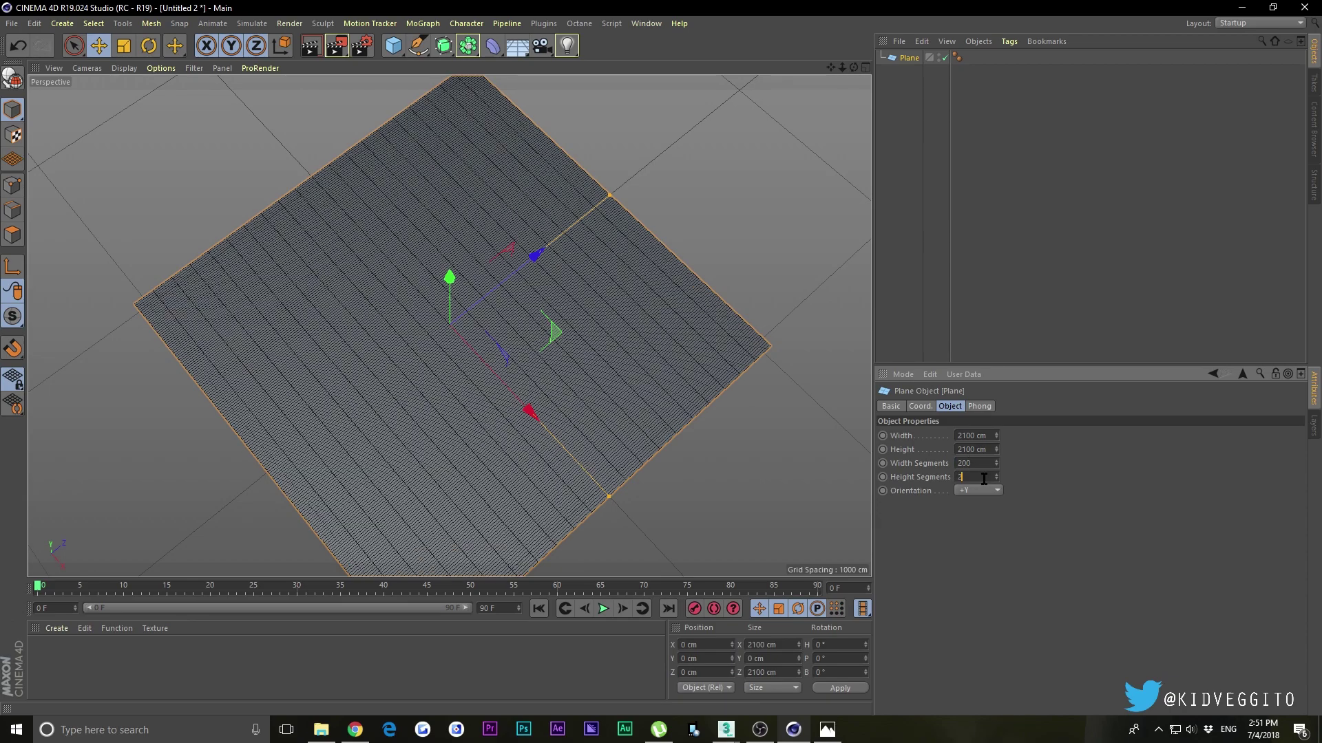
key("Return")
Step: Convert the plane into an editable polygon object
left_click_drag(853, 67, 934, 71)
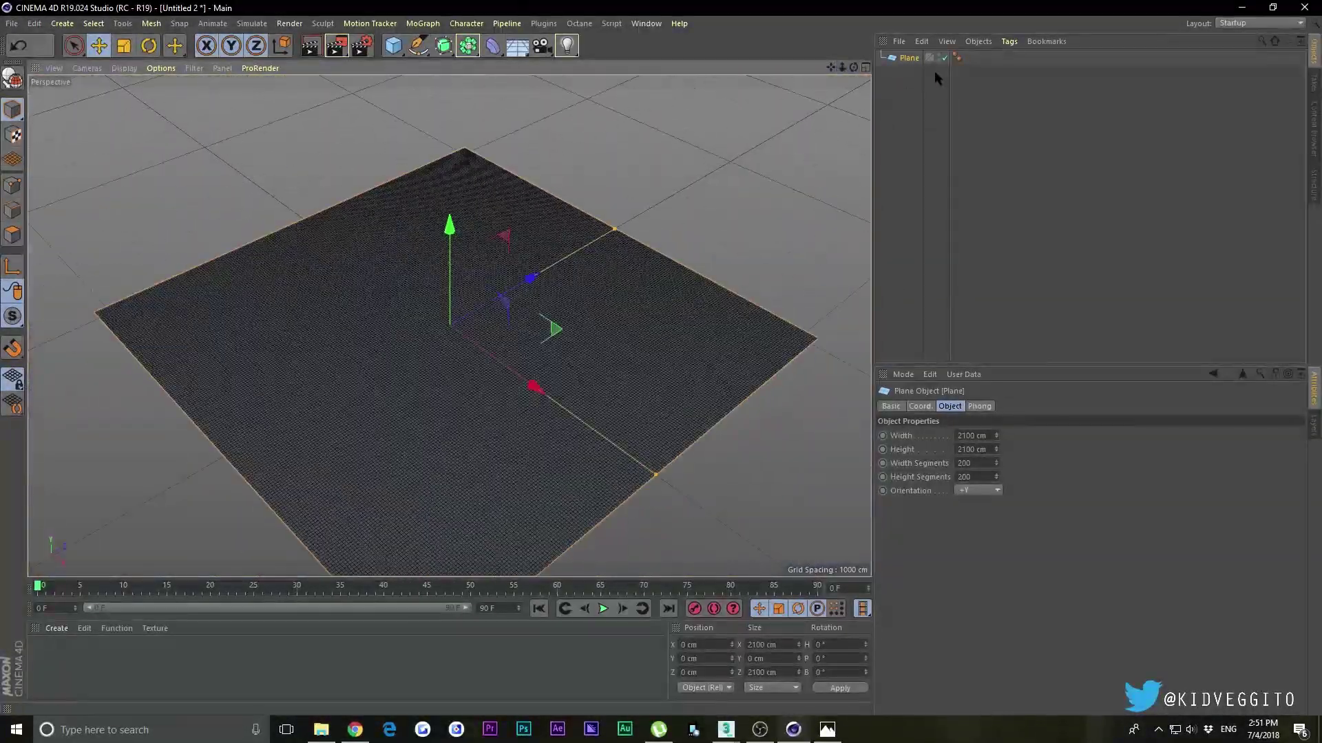
left_click(907, 60)
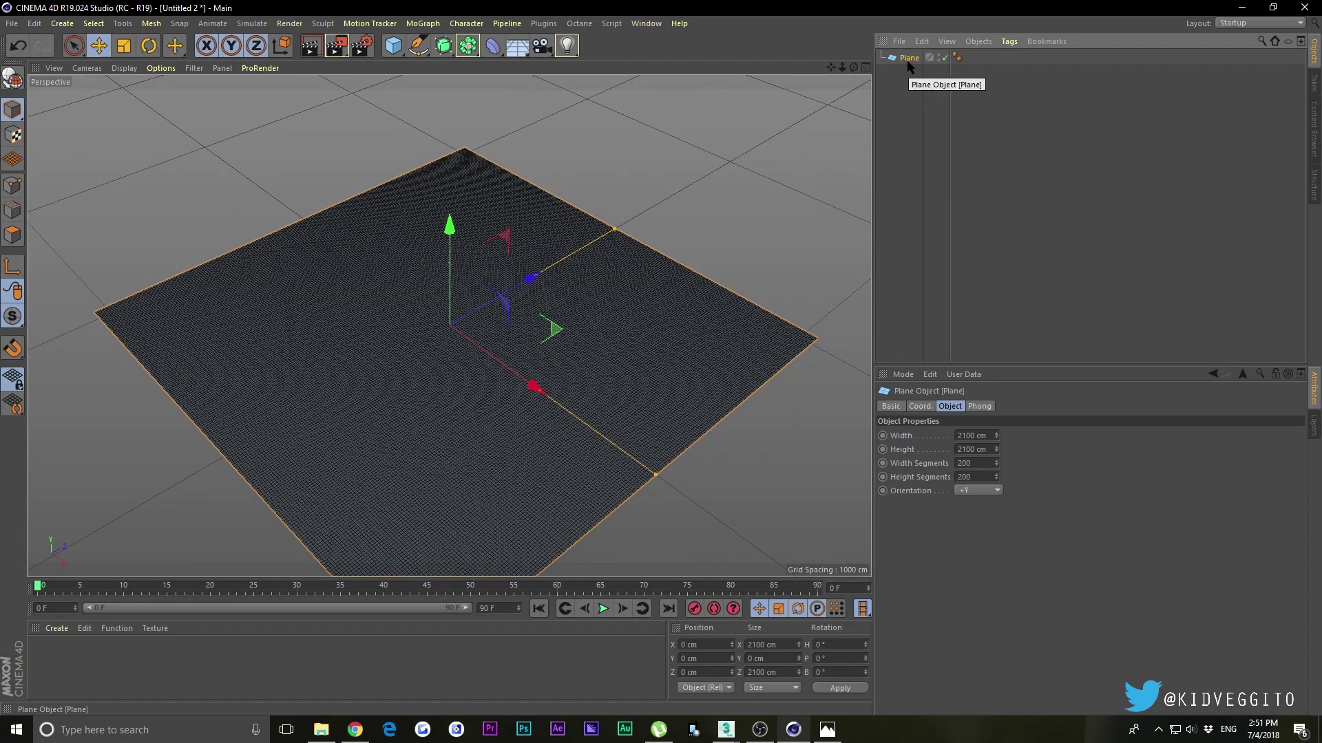
key("c")
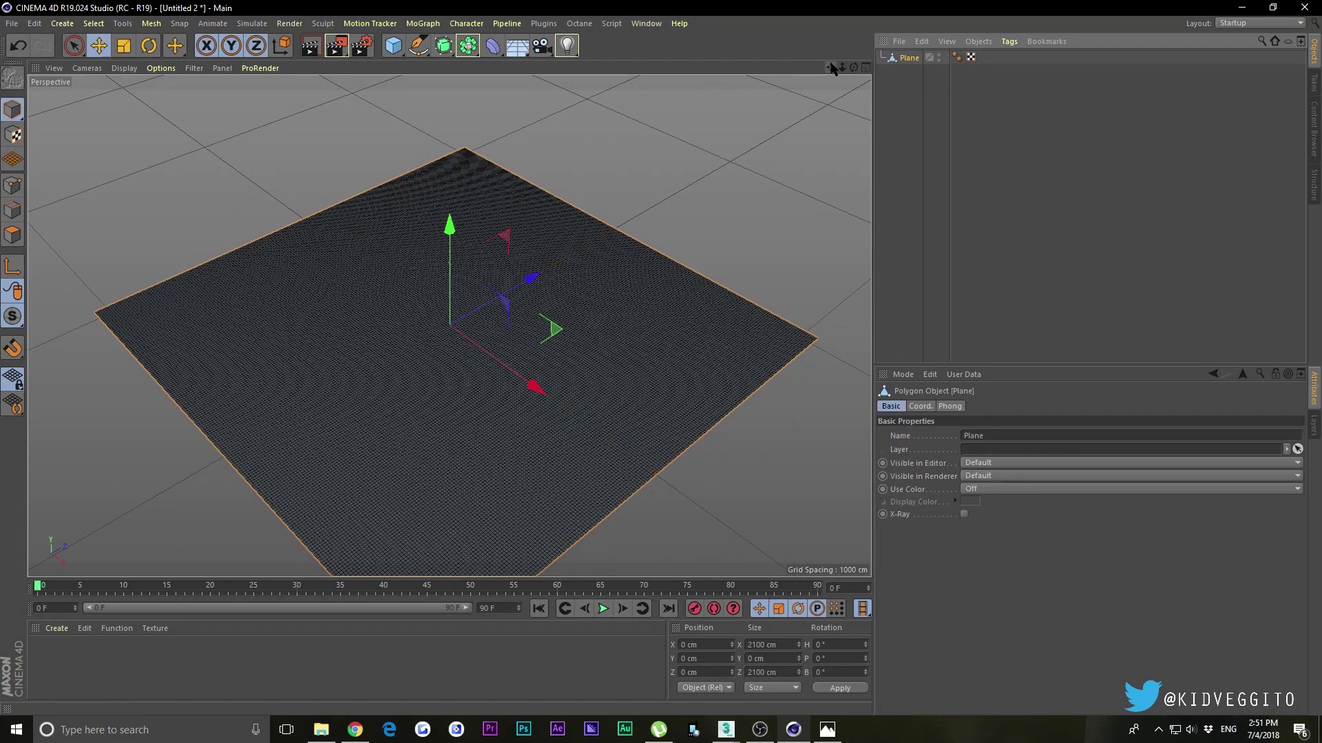
Step: Activate the mesh Brush tool in Polygons mode for the plane
left_click(12, 234)
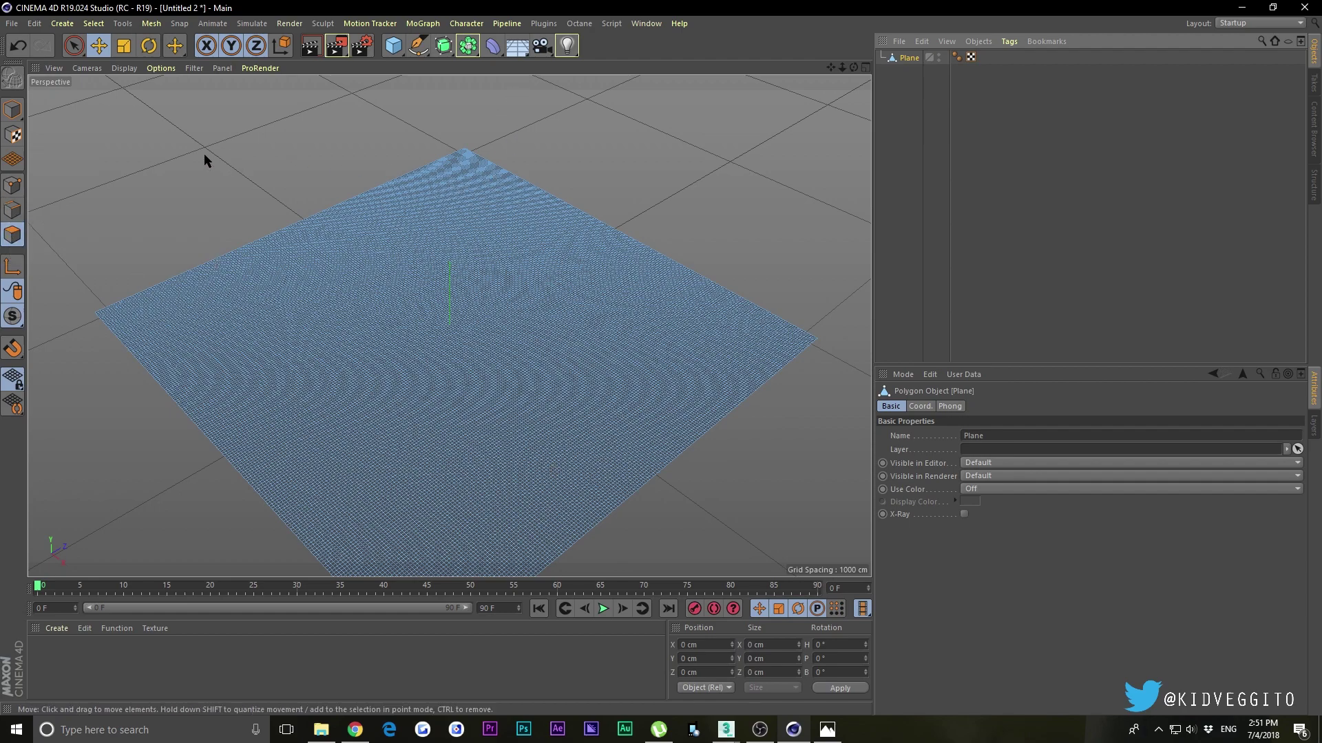
right_click(189, 172)
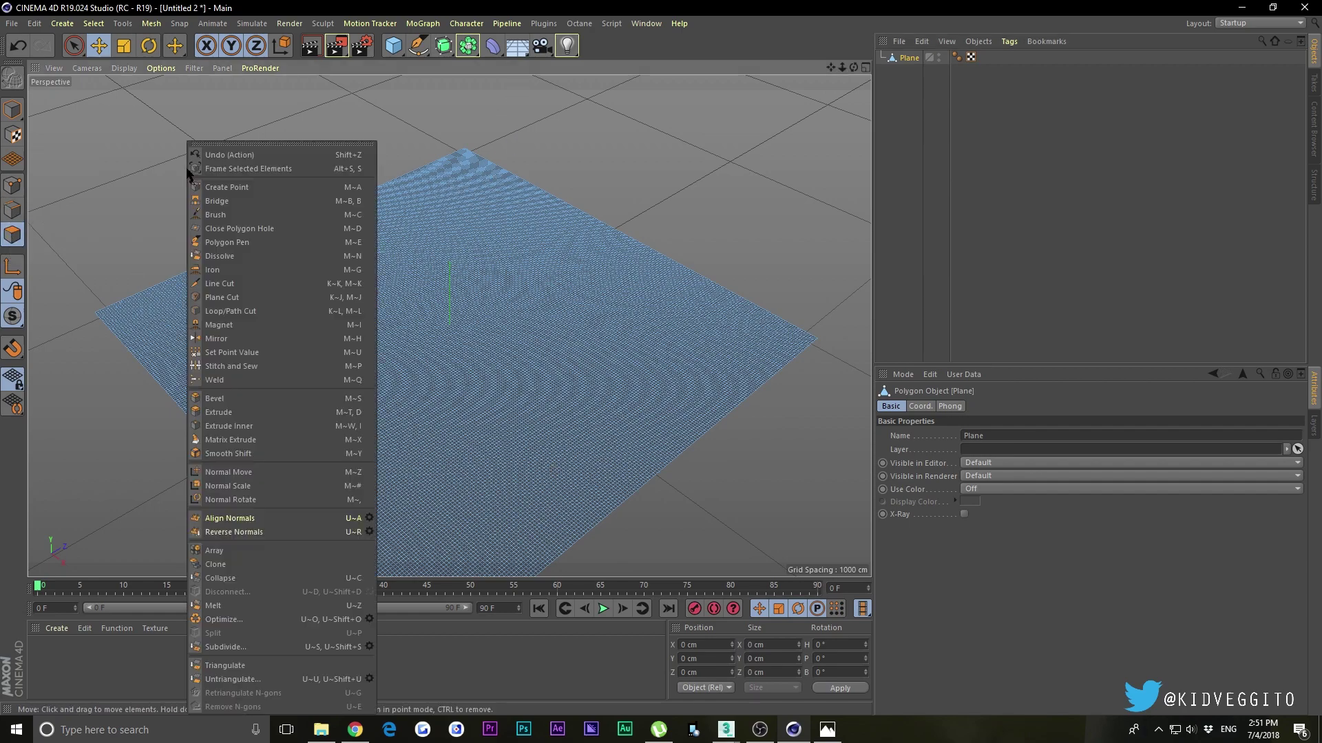
left_click(216, 215)
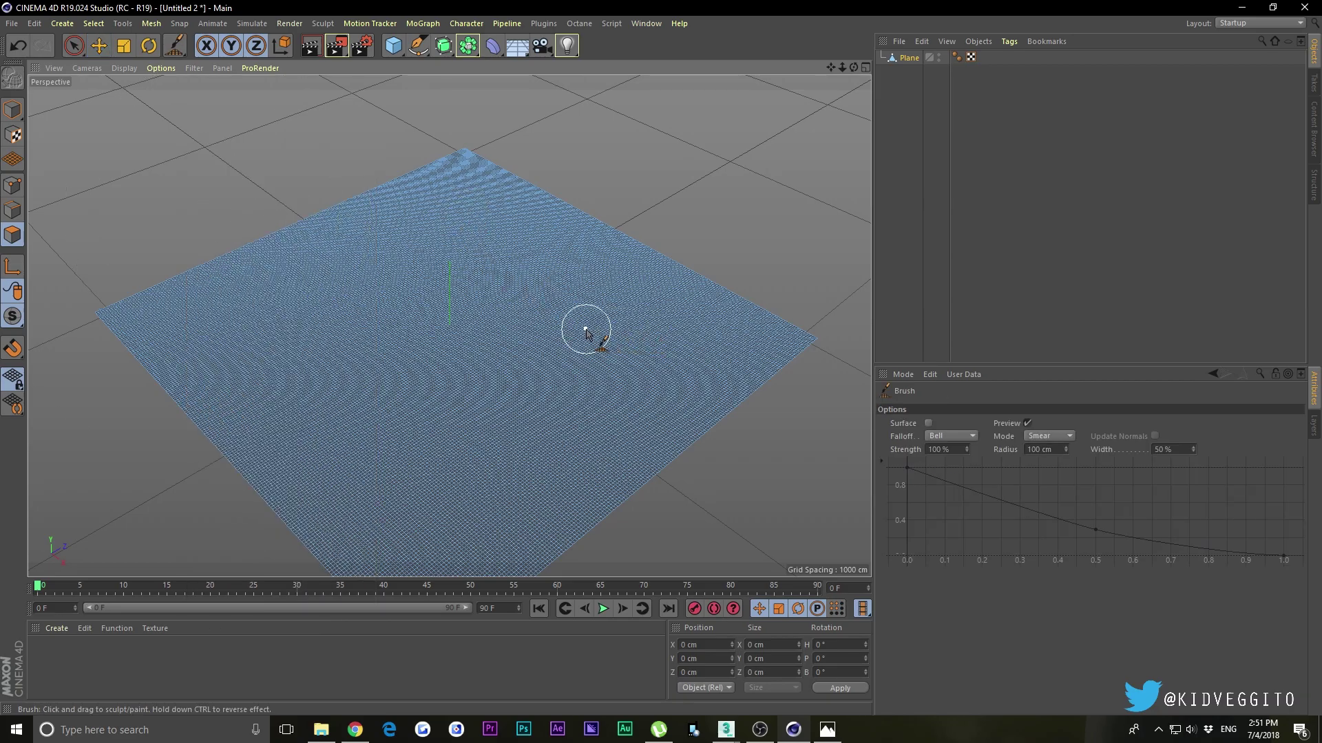
Step: Try a stroke across the plane's mesh with the Brush in Smear mode, and undo it
left_click_drag(842, 67, 963, 68)
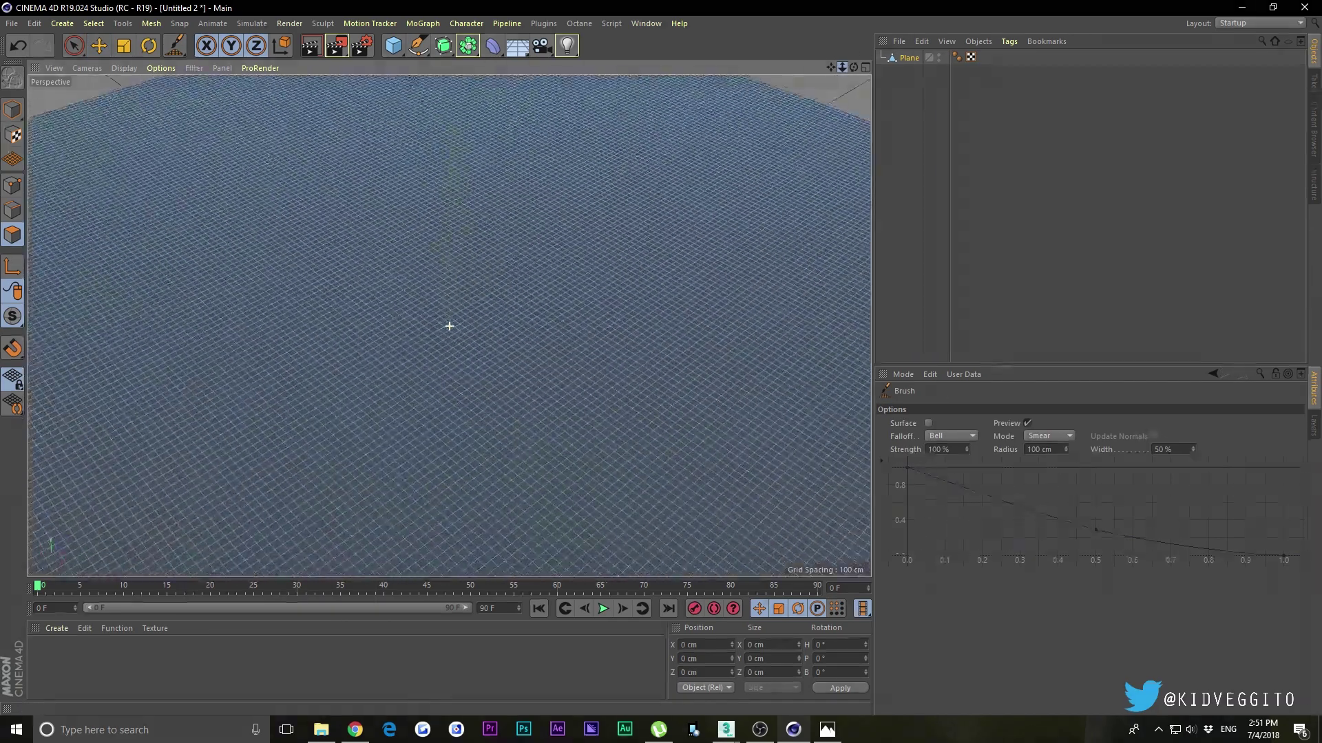
mouse_move(449, 326)
left_mouse_down()
mouse_move(351, 333)
mouse_move(567, 227)
mouse_move(133, 436)
mouse_move(766, 596)
mouse_move(575, 74)
mouse_move(689, 96)
left_mouse_up()
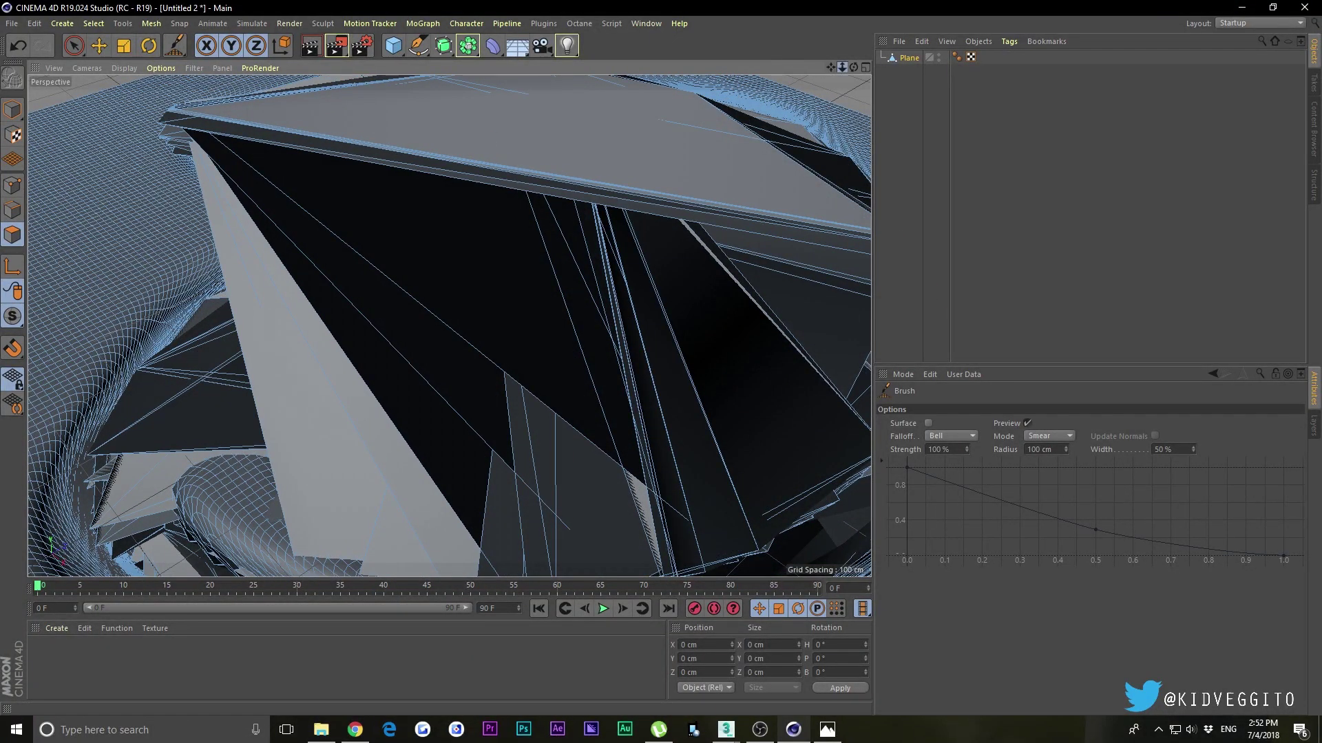
key("ctrl+z")
key("ctrl+z")
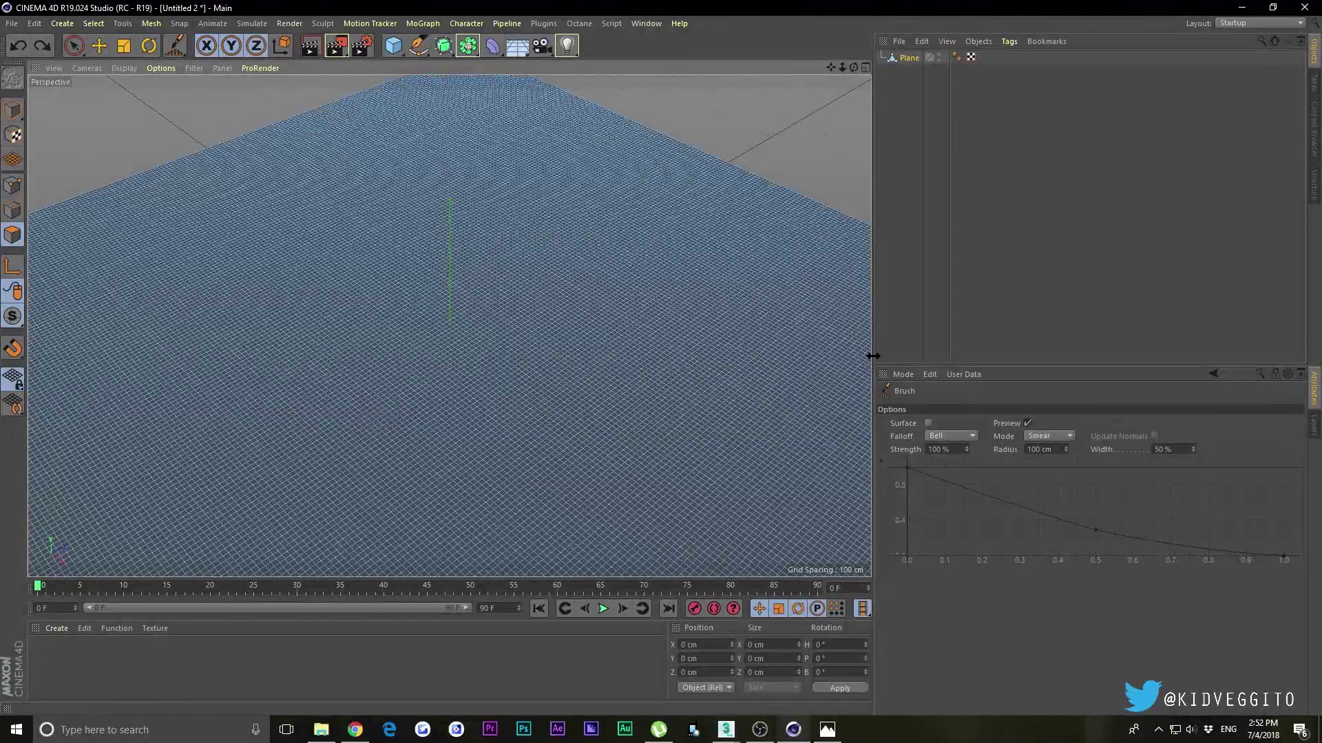
Step: Configure the Brush with Surface enabled, Linear falloff and Surface mode
left_click(928, 423)
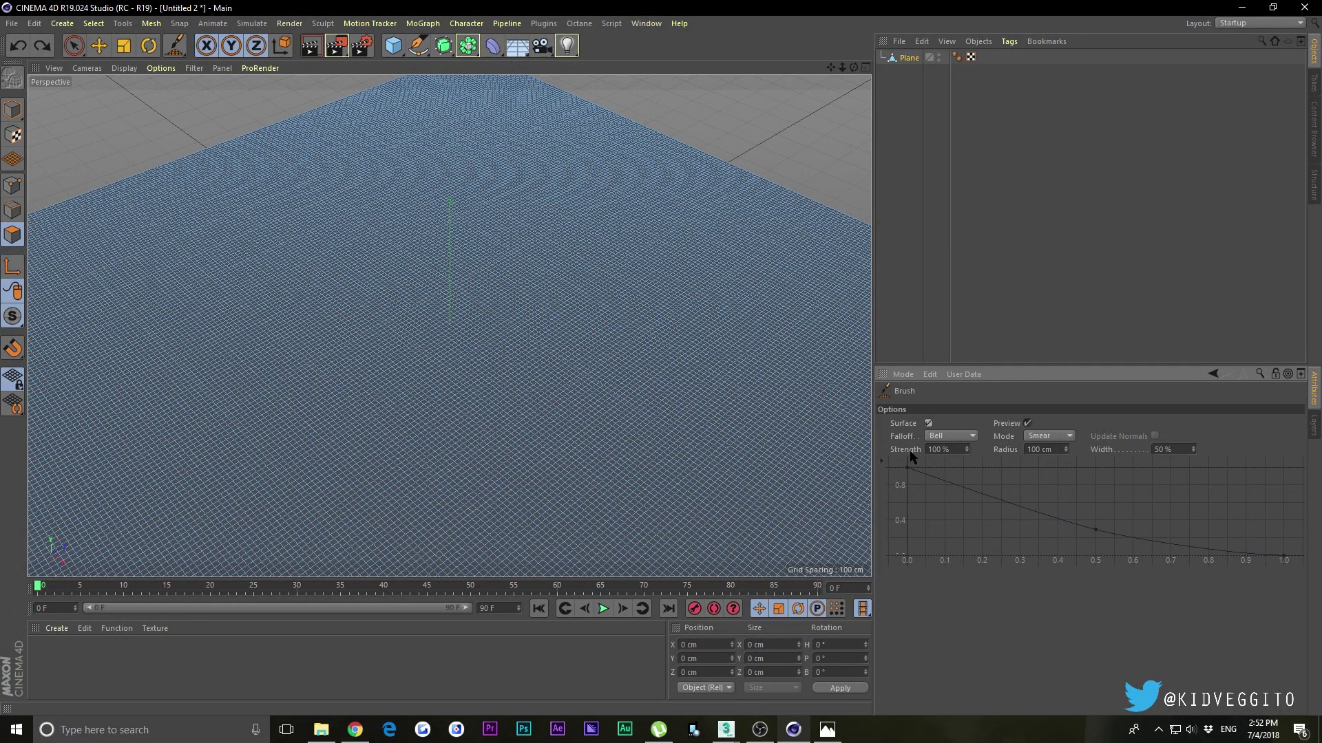
left_click(948, 436)
left_click(954, 465)
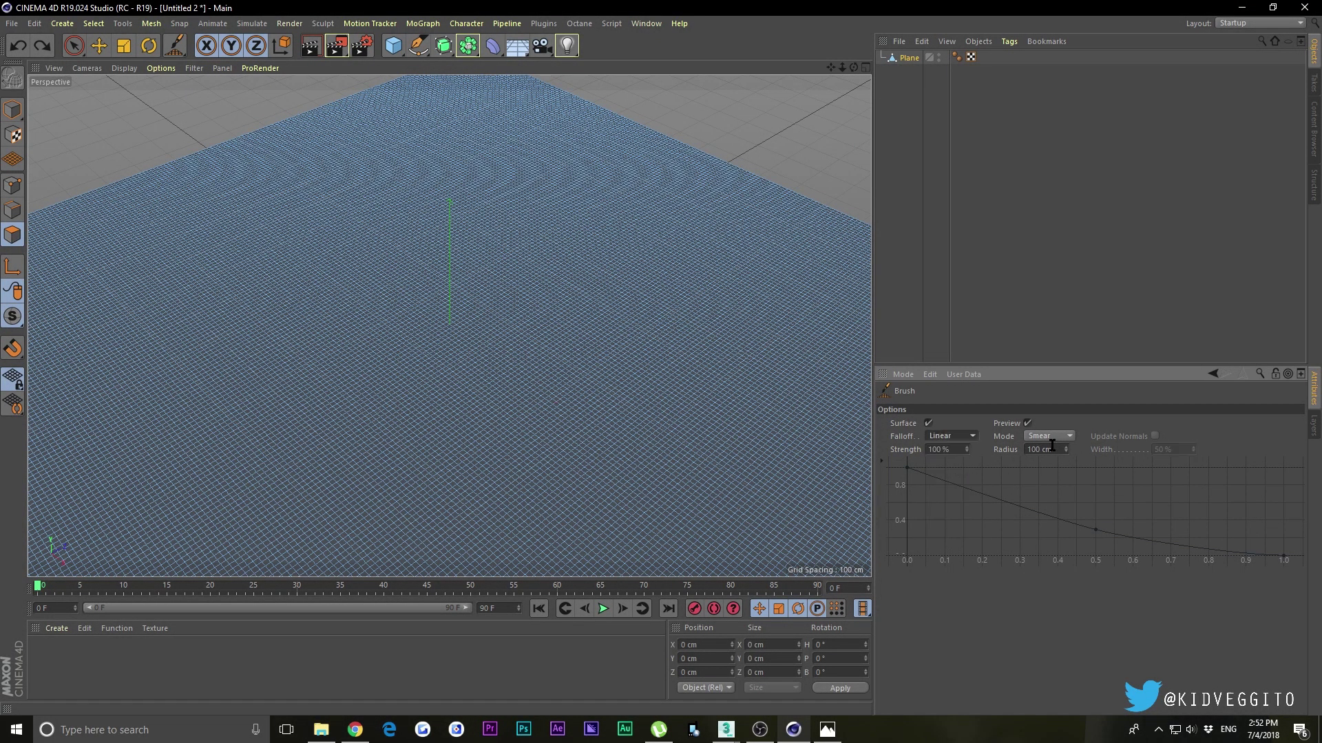
left_click(1061, 436)
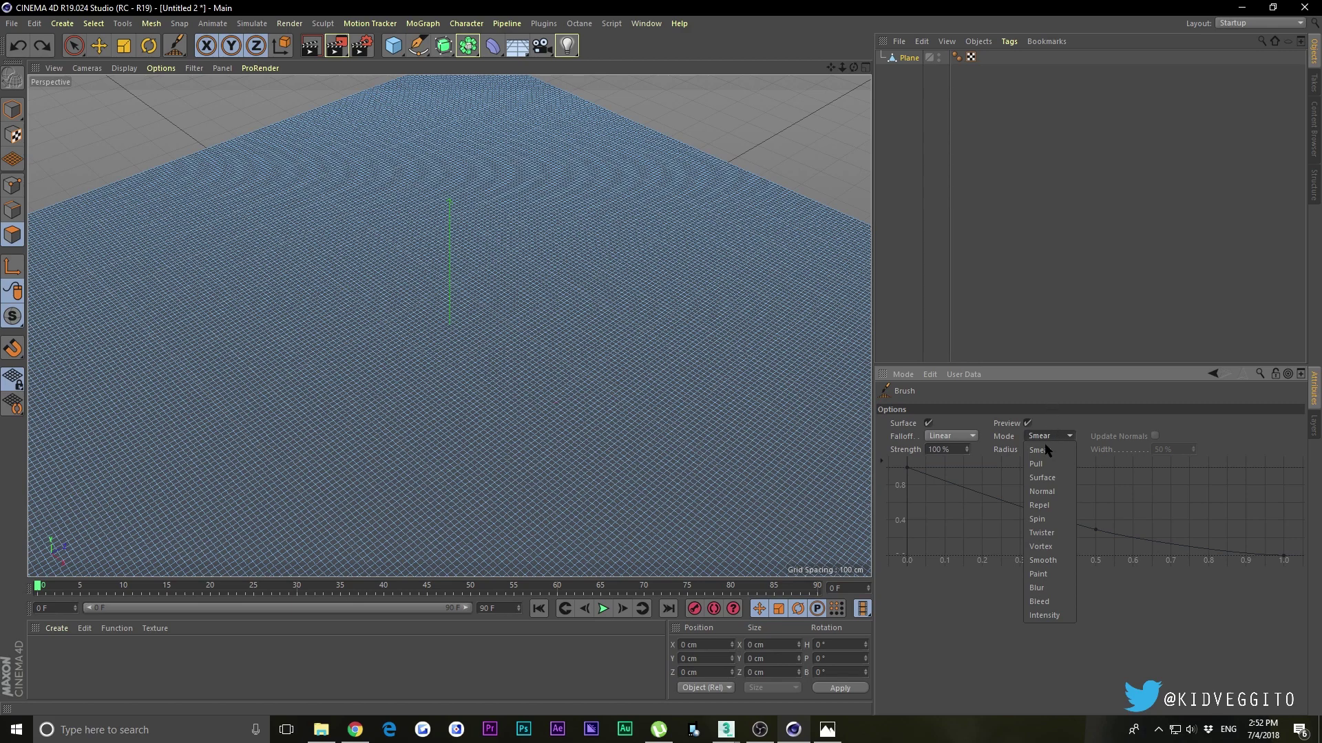
left_click(1046, 478)
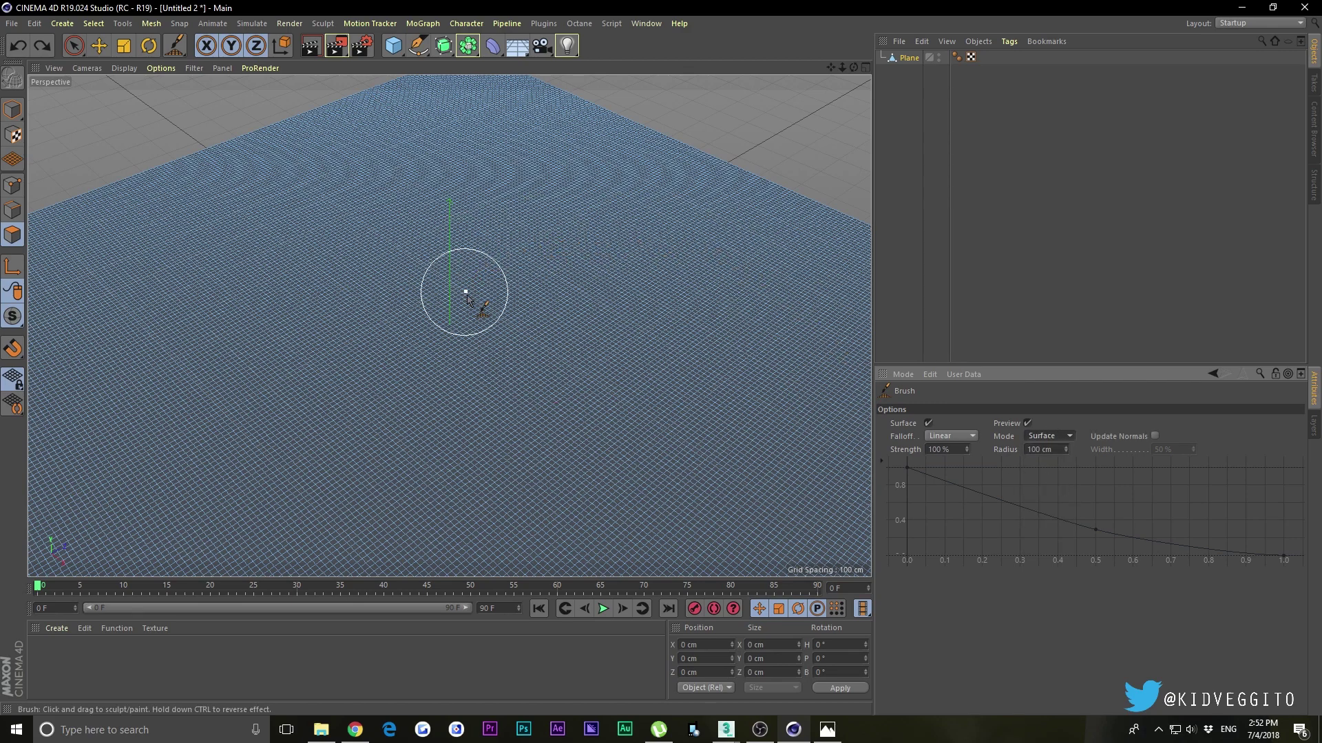
Step: Try raising ridges around the middle of the plane at full brush strength, and undo the sculpting
mouse_move(566, 360)
left_mouse_down()
mouse_move(517, 325)
mouse_move(282, 268)
mouse_move(213, 425)
mouse_move(306, 468)
mouse_move(384, 436)
mouse_move(537, 452)
mouse_move(688, 282)
mouse_move(192, 220)
mouse_move(275, 242)
left_mouse_up()
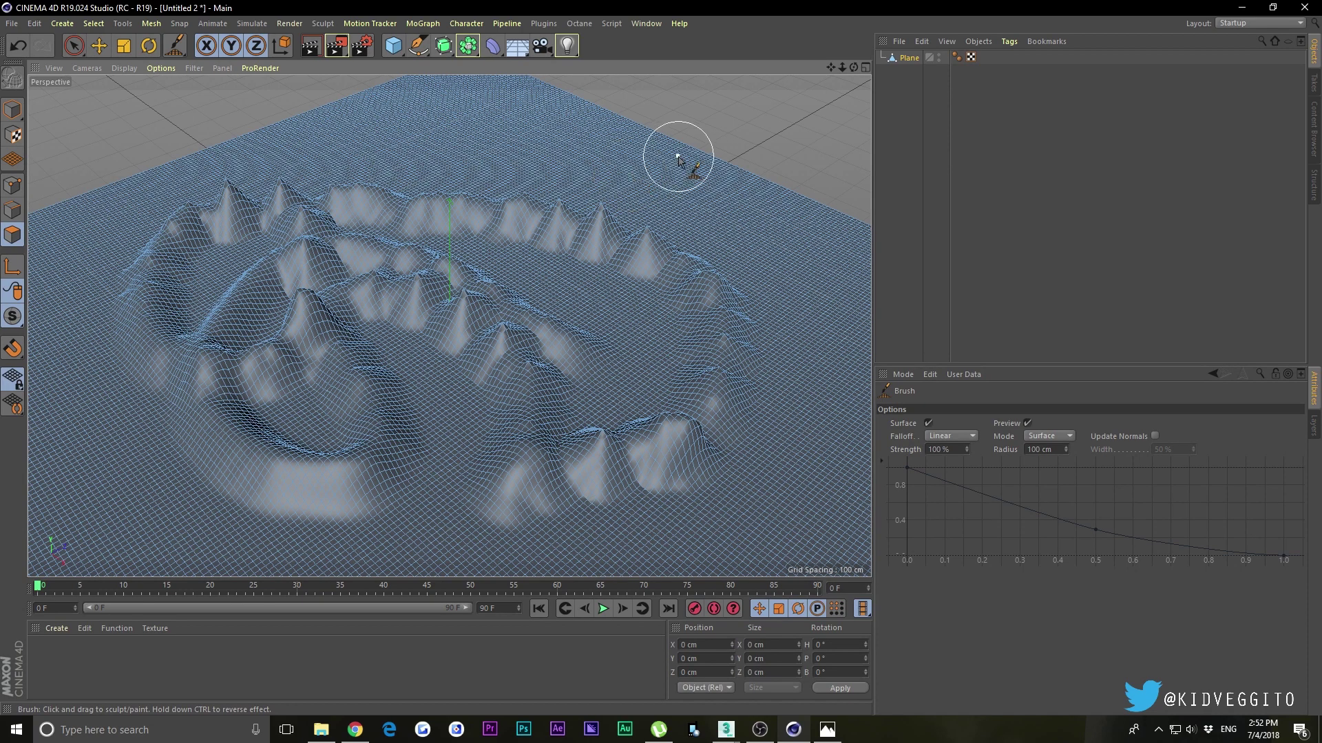
key("ctrl+z")
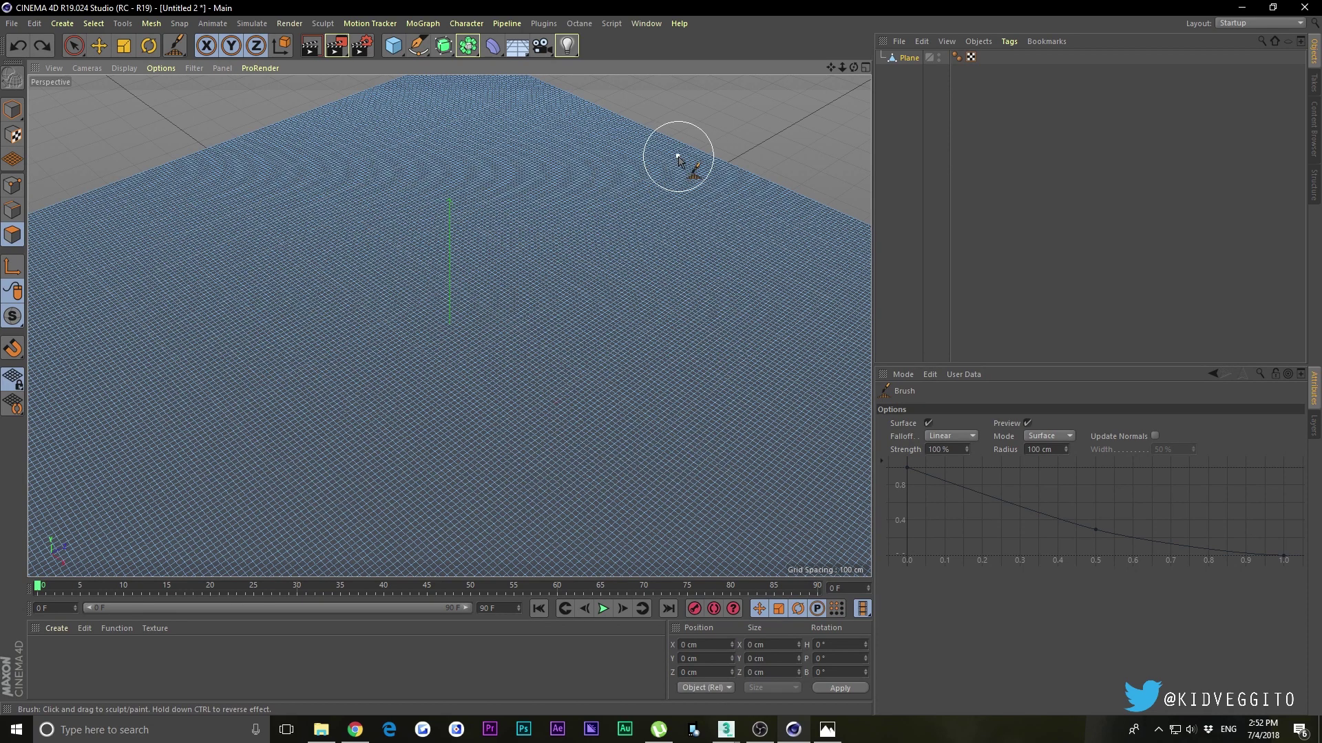
Step: Set the brush strength to 30% and its radius to 300 cm
double_click(945, 450)
type("30")
key("Return")
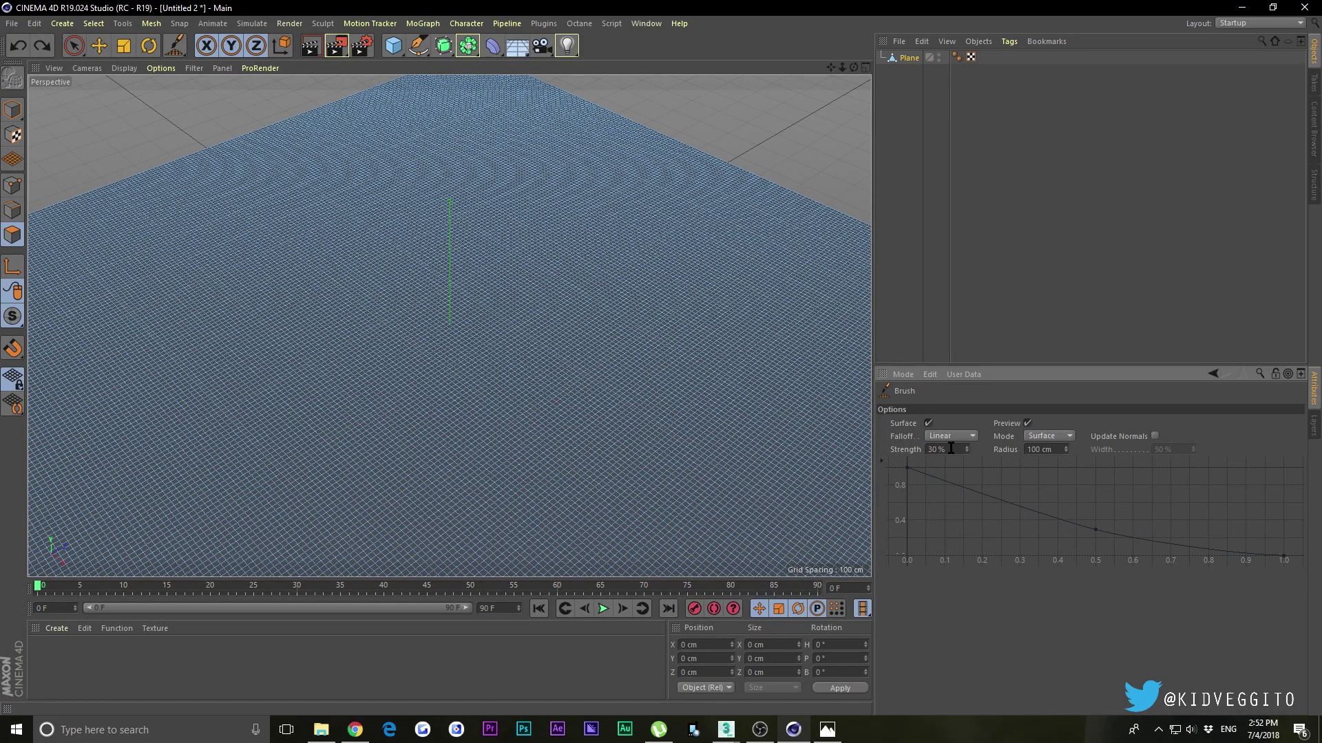
double_click(1040, 449)
type("30")
left_click_drag(841, 67, 840, 65)
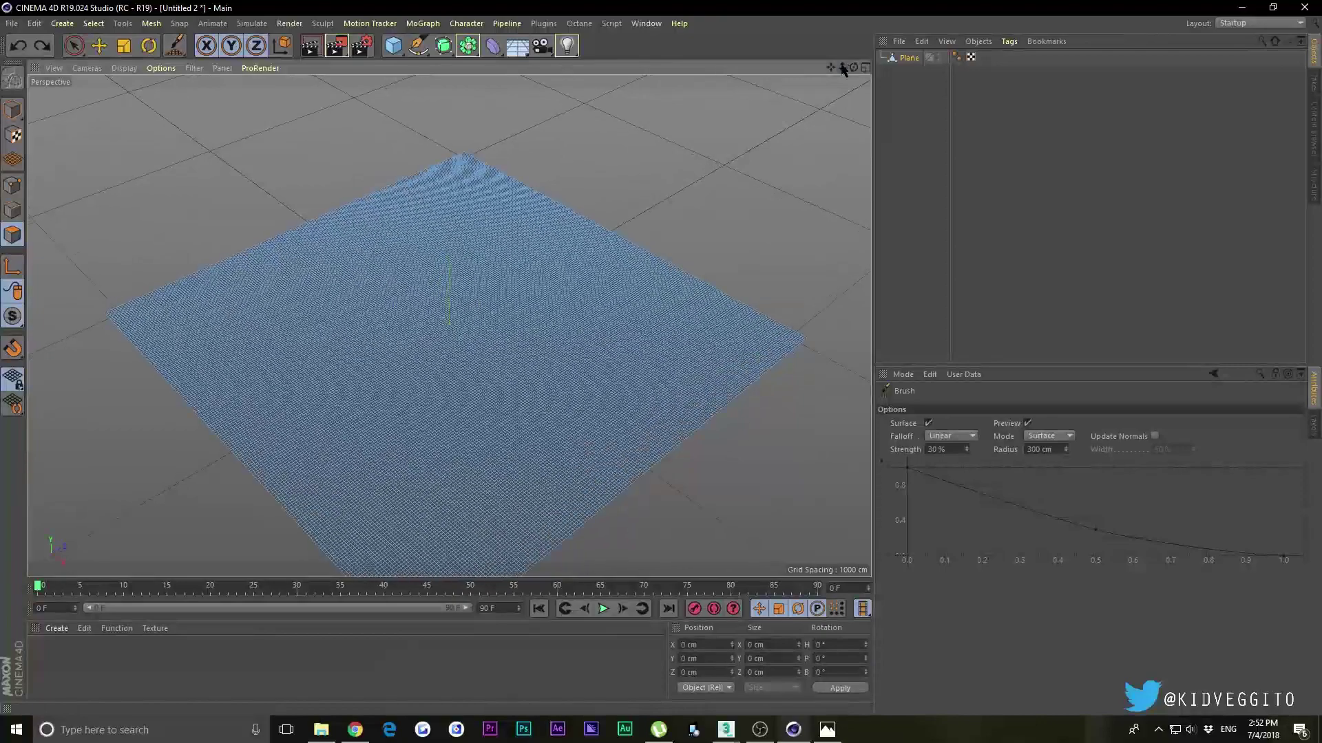
Step: Set the brush radius to 500 cm and sculpt soft rolling hills across the plane
double_click(1052, 449)
key("BackSpace")
type("500")
key("Return")
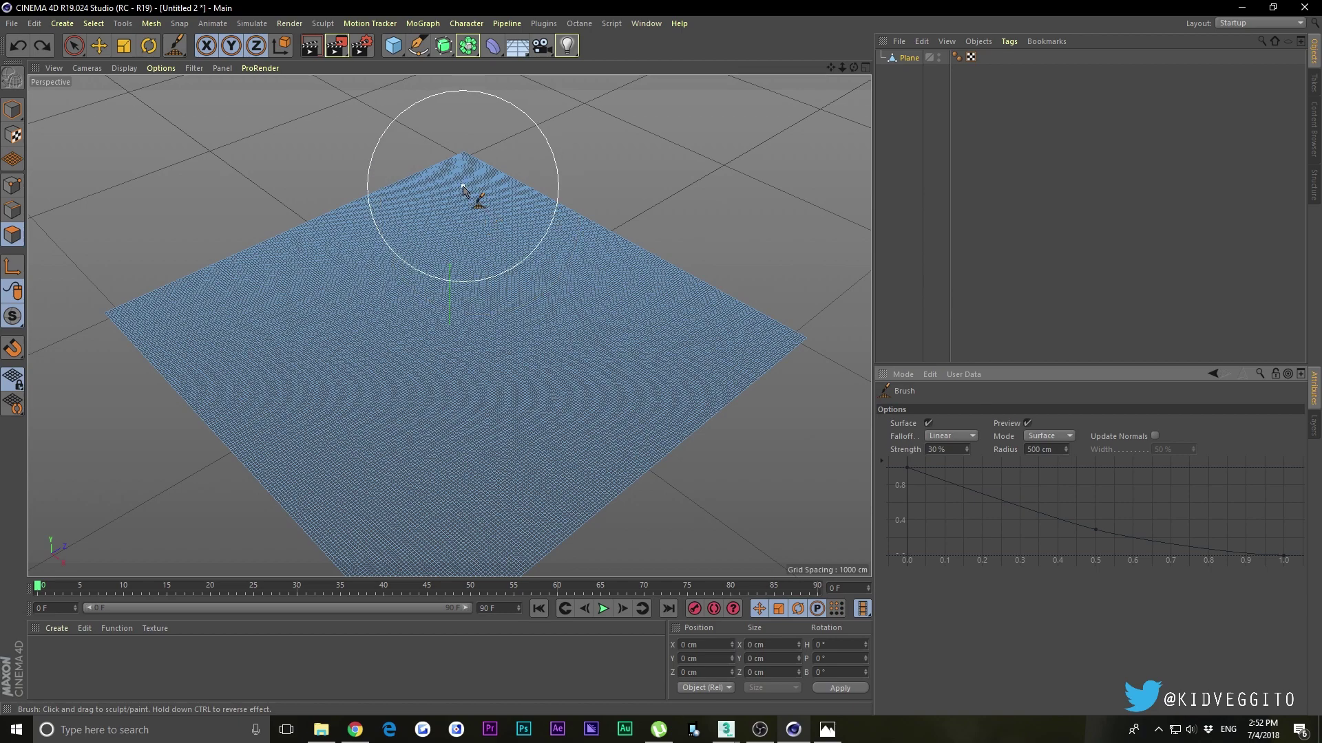
mouse_move(462, 190)
left_mouse_down()
mouse_move(448, 177)
mouse_move(407, 260)
mouse_move(437, 260)
mouse_move(331, 242)
mouse_move(261, 262)
mouse_move(209, 316)
mouse_move(168, 300)
mouse_move(310, 437)
mouse_move(545, 525)
mouse_move(743, 336)
left_mouse_up()
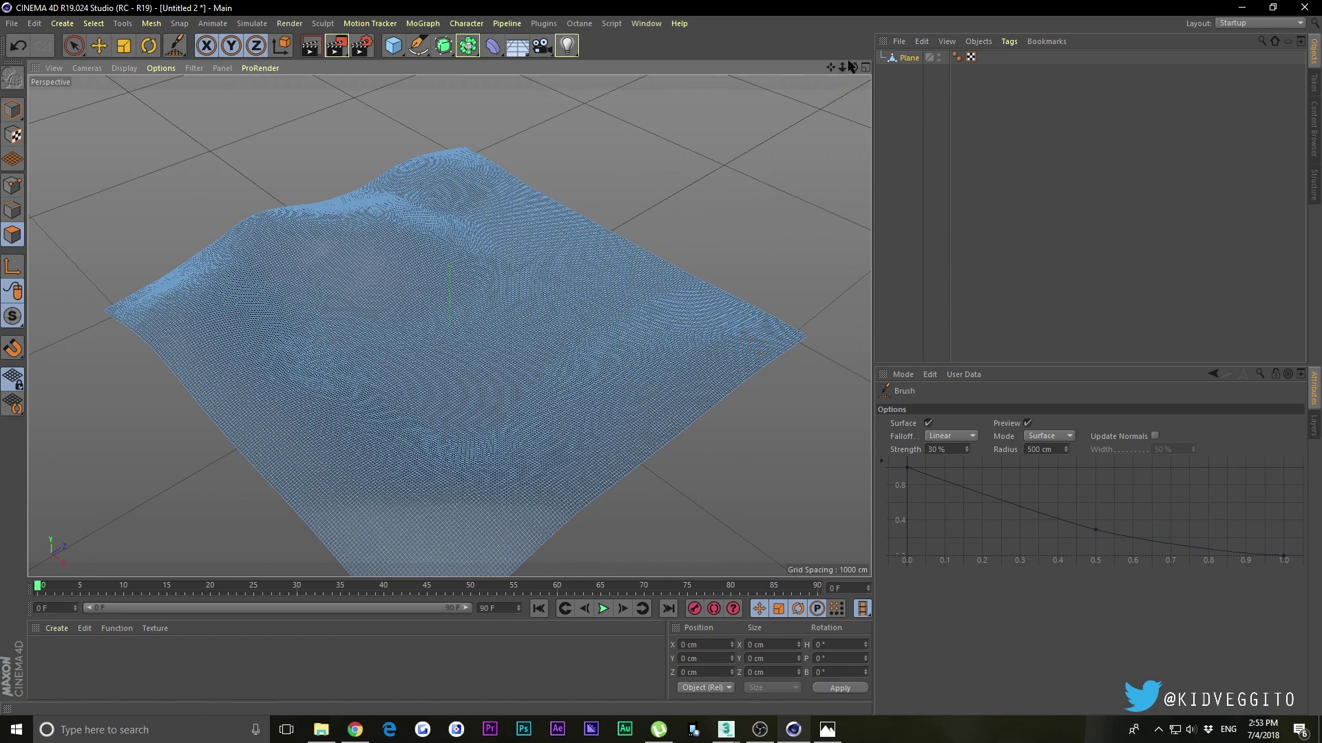
Step: Sculpt additional hills along the plane's edges and corners at 30% strength, and undo the last stroke
left_click_drag(853, 67, 820, 50)
mouse_move(503, 333)
left_mouse_down()
mouse_move(422, 380)
mouse_move(488, 314)
mouse_move(406, 384)
mouse_move(693, 339)
mouse_move(549, 215)
mouse_move(674, 176)
left_mouse_up()
mouse_move(853, 66)
left_mouse_down()
mouse_move(930, 59)
mouse_move(985, 20)
mouse_move(997, 63)
left_mouse_up()
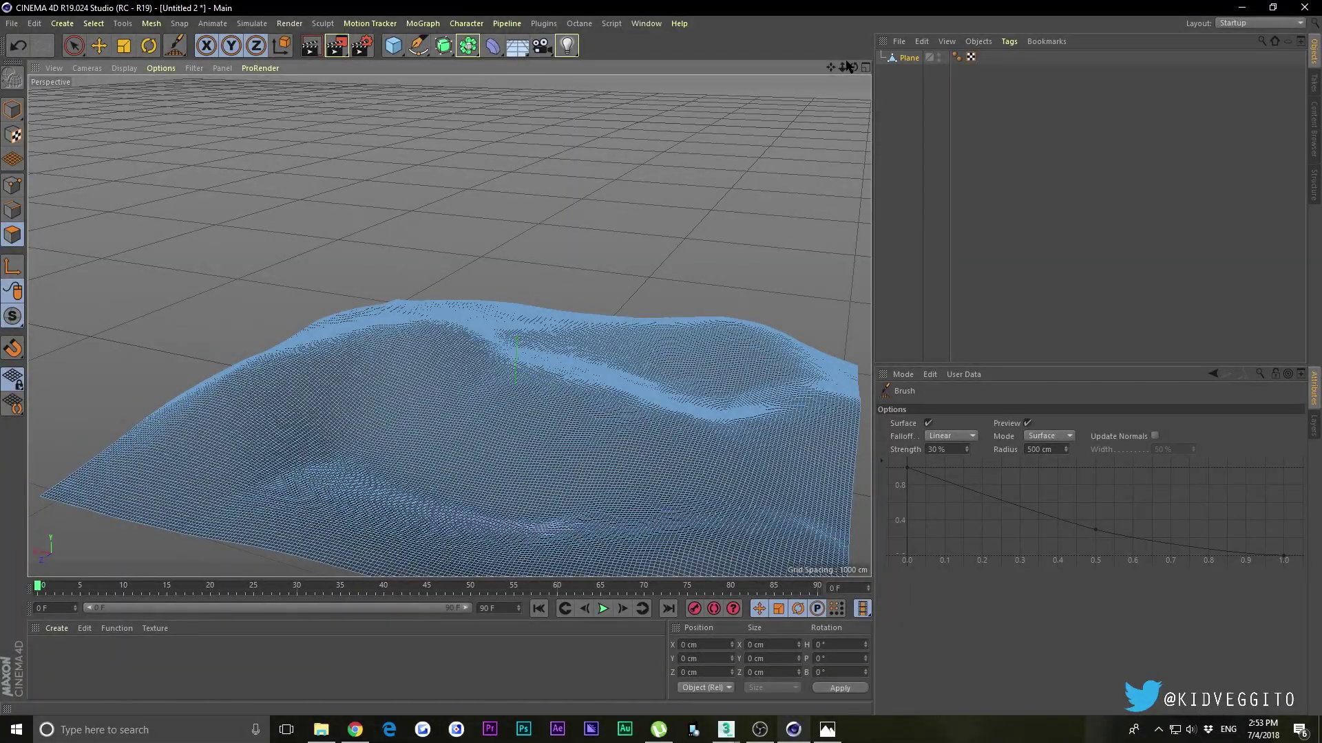
mouse_move(854, 68)
left_mouse_down()
mouse_move(778, 86)
mouse_move(907, 62)
mouse_move(819, 89)
mouse_move(791, 124)
mouse_move(764, 127)
left_mouse_up()
left_click_drag(324, 303, 210, 148)
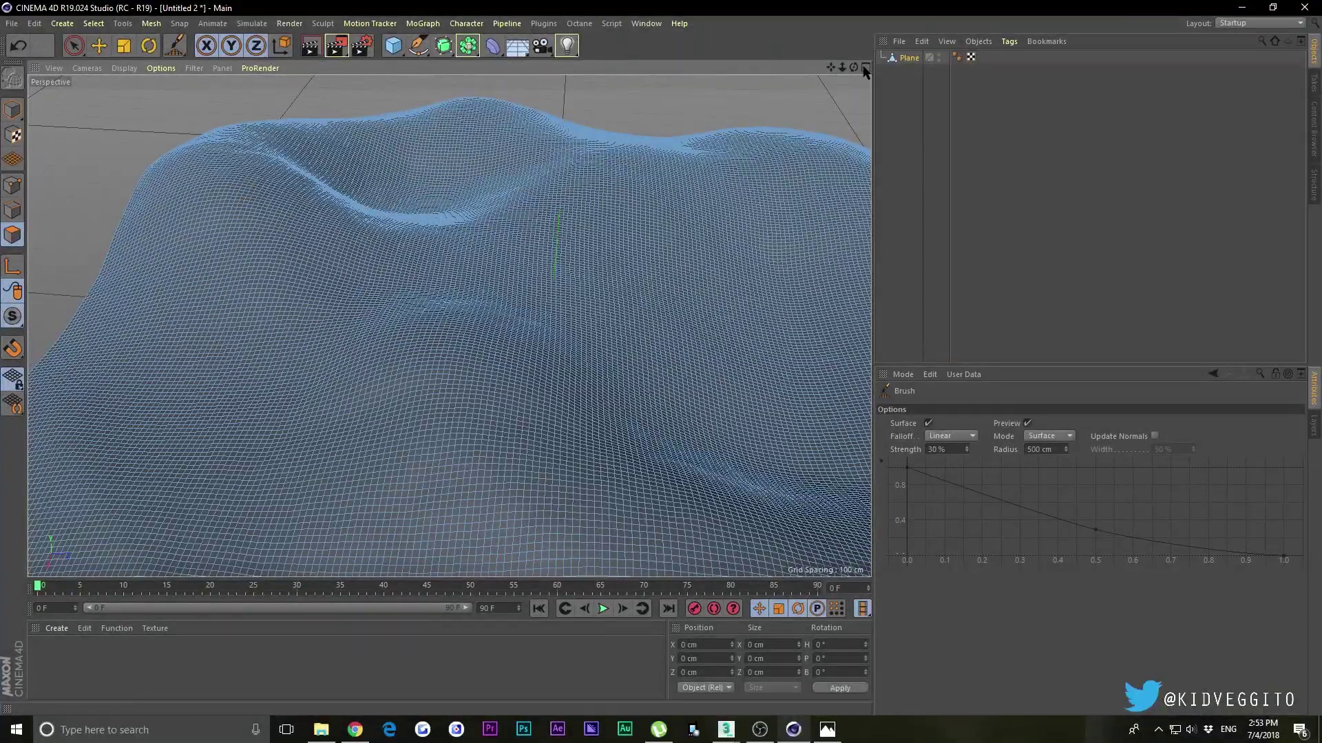
mouse_move(842, 67)
left_mouse_down()
mouse_move(751, 77)
mouse_move(923, 92)
left_mouse_up()
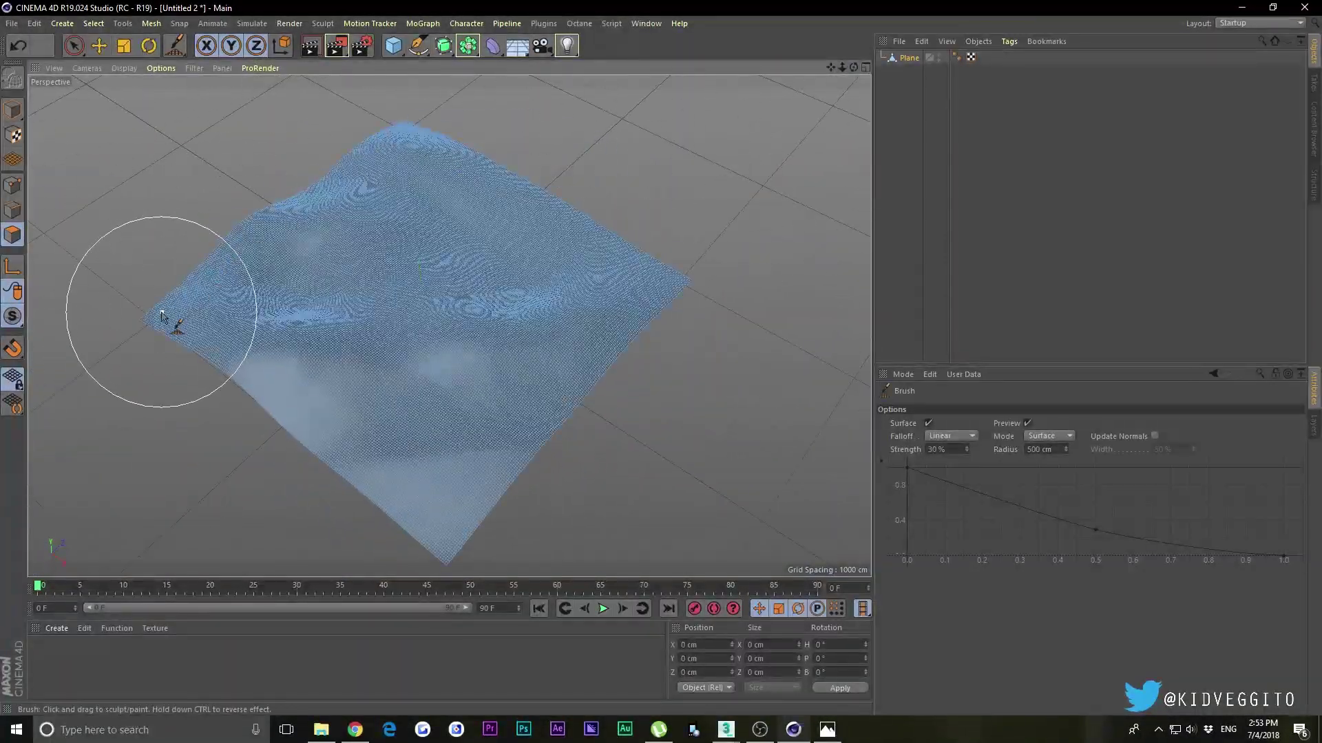
mouse_move(190, 311)
left_mouse_down()
mouse_move(168, 310)
mouse_move(331, 200)
left_mouse_up()
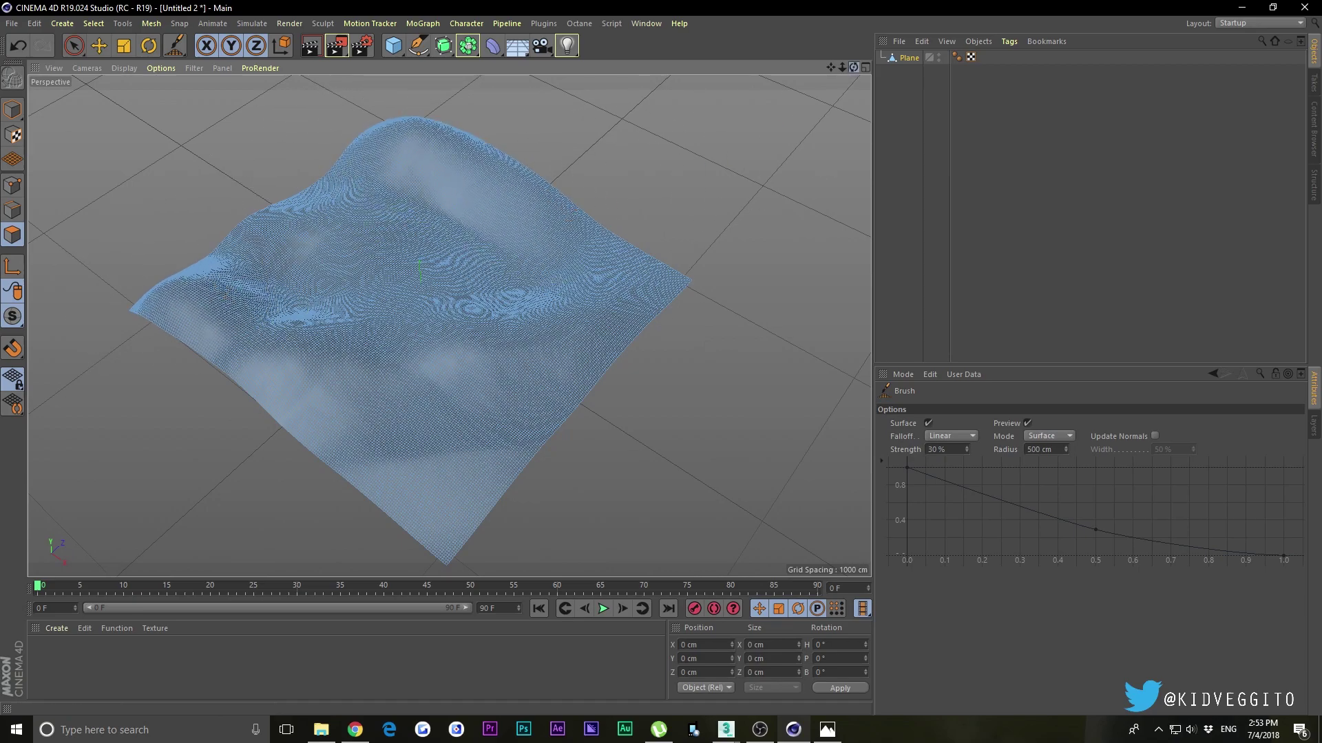
mouse_move(853, 67)
left_mouse_down()
mouse_move(792, 44)
mouse_move(852, 61)
left_mouse_up()
key("ctrl+z")
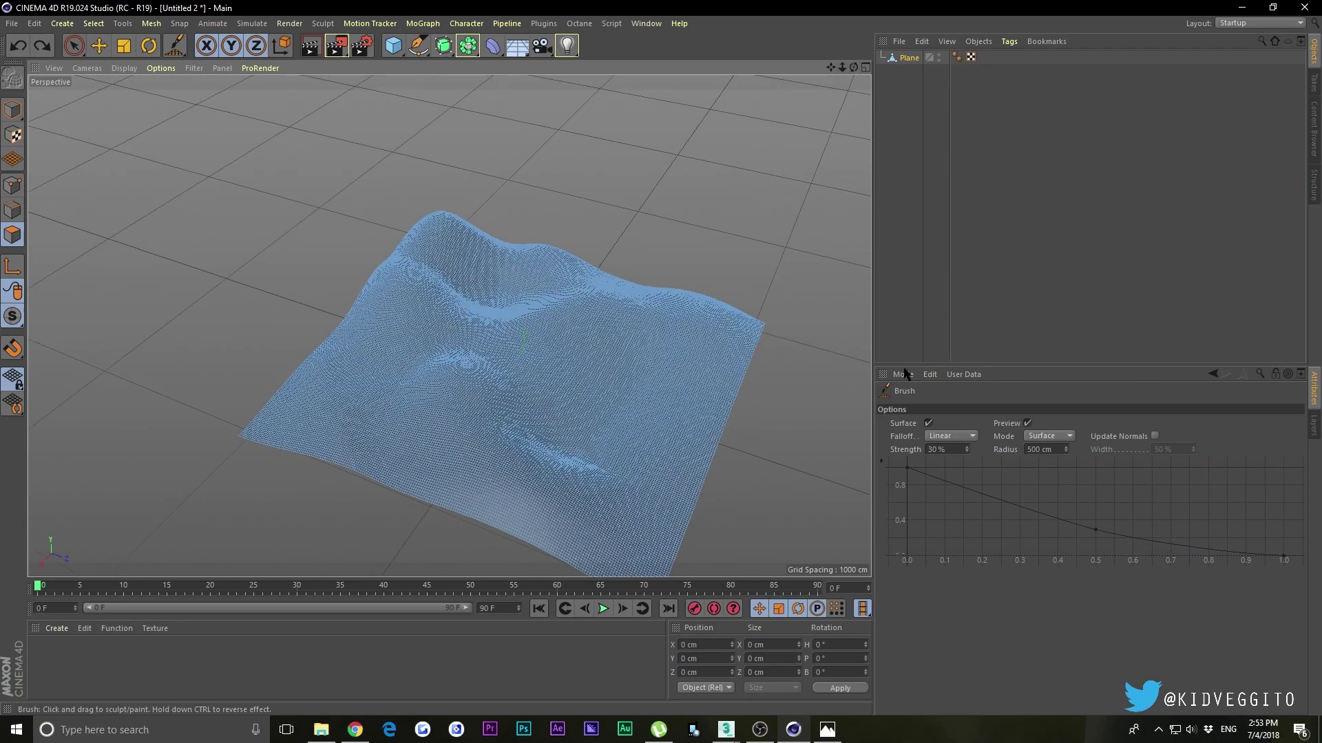
Step: Set the brush strength to -30% and carve soft dips between the hills
left_click(962, 448)
key("BackSpace")
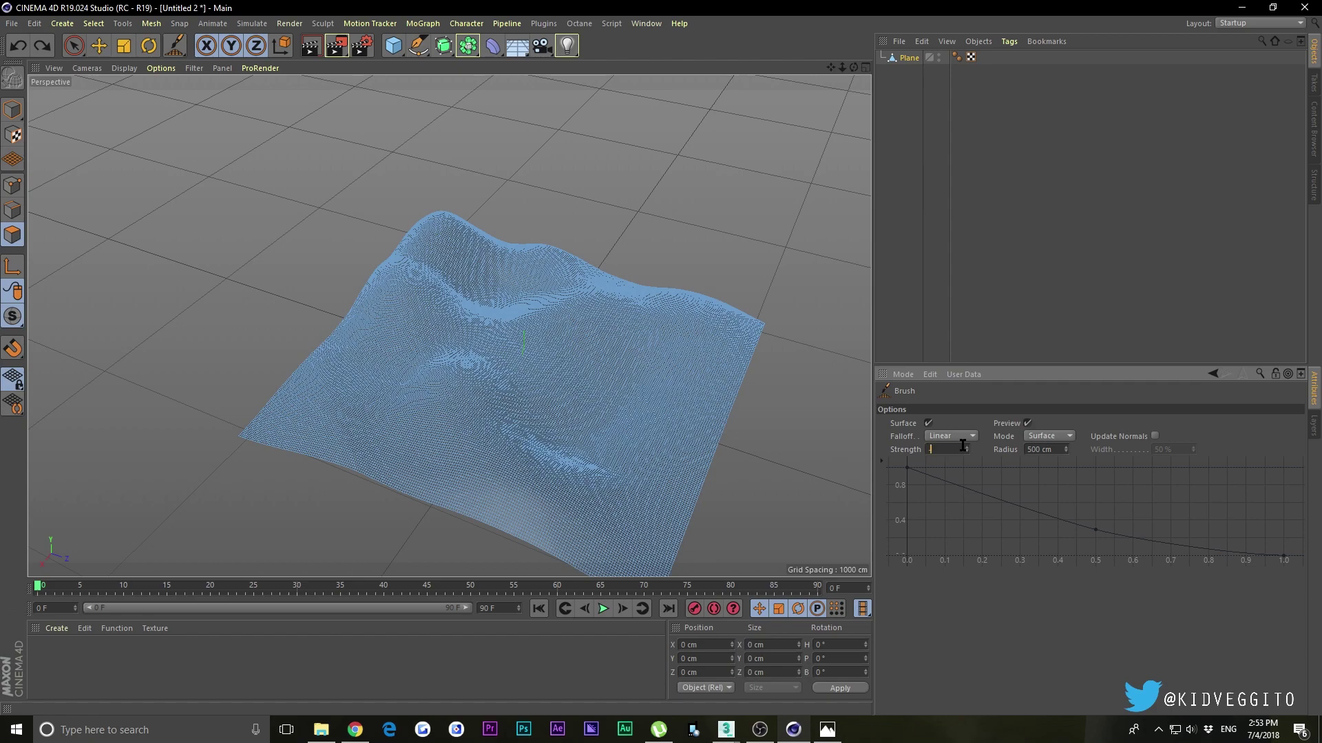
type("-30")
key("Return")
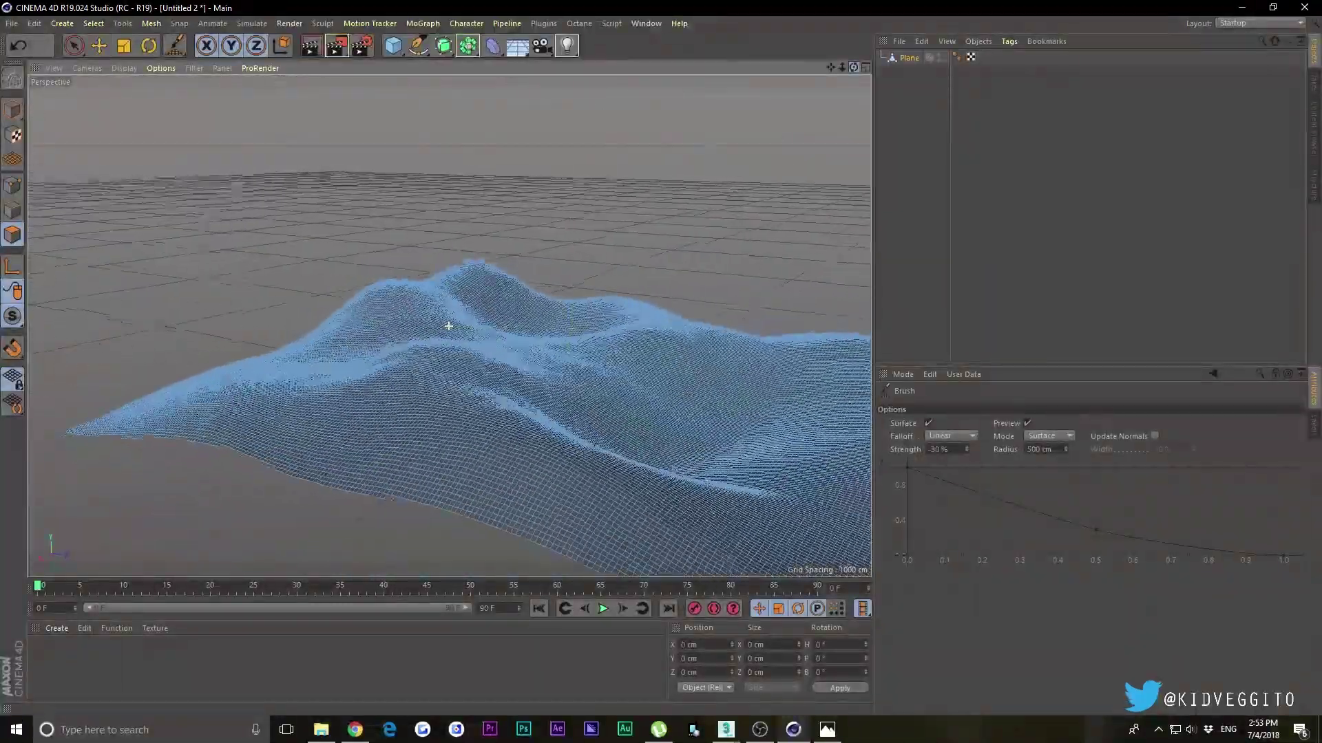
left_click_drag(451, 281, 835, 80, "alt")
mouse_move(503, 287)
left_mouse_down()
mouse_move(460, 295)
mouse_move(543, 310)
mouse_move(635, 299)
mouse_move(672, 340)
left_mouse_up()
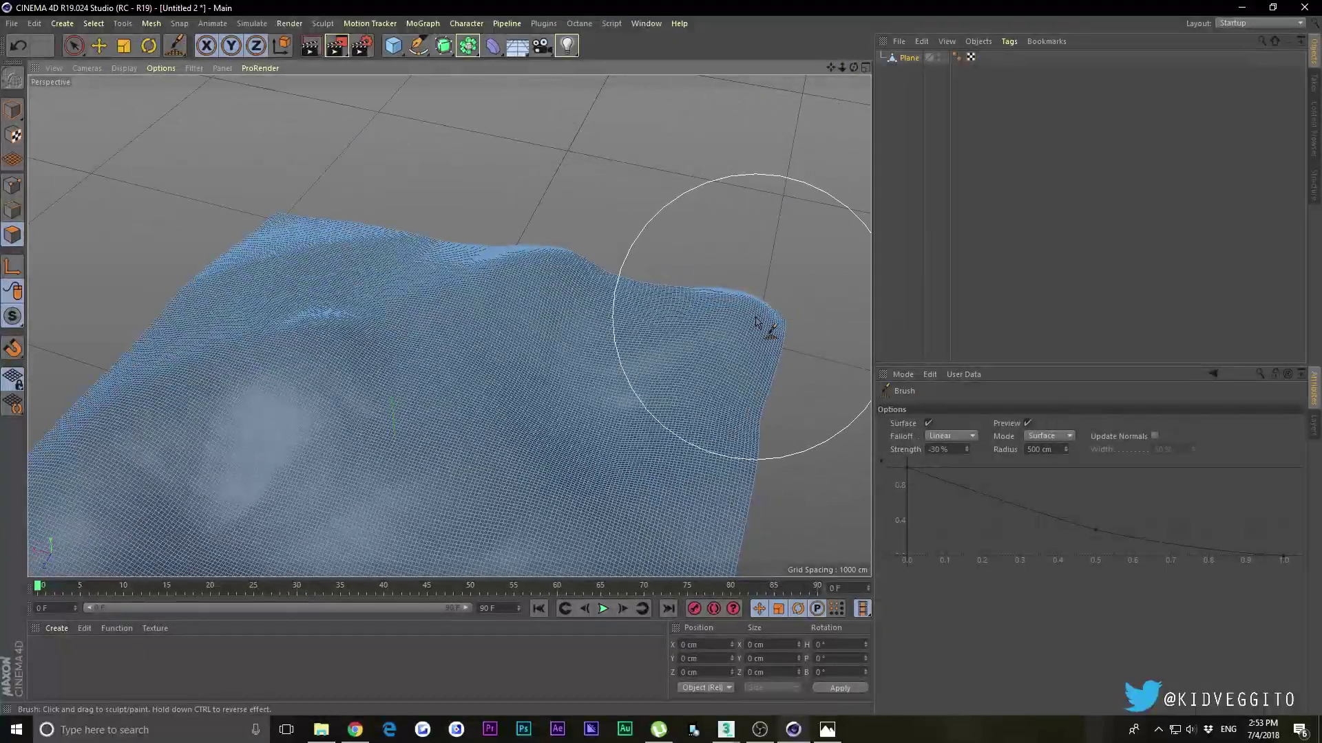
Step: Set the brush strength to 20%
left_click(940, 449)
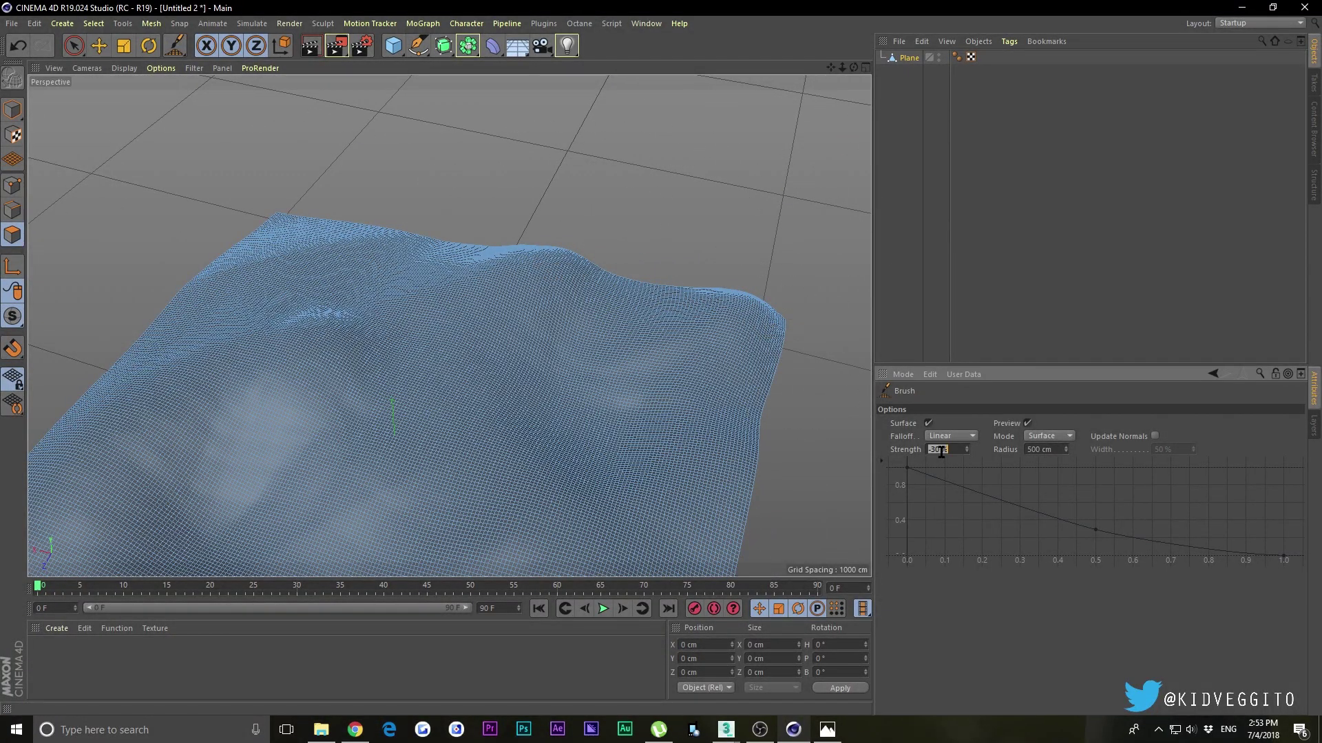
key("BackSpace")
mouse_move(849, 67)
left_mouse_down()
mouse_move(791, 41)
mouse_move(620, 76)
mouse_move(860, 31)
mouse_move(764, 52)
mouse_move(822, 68)
mouse_move(813, 36)
left_mouse_up()
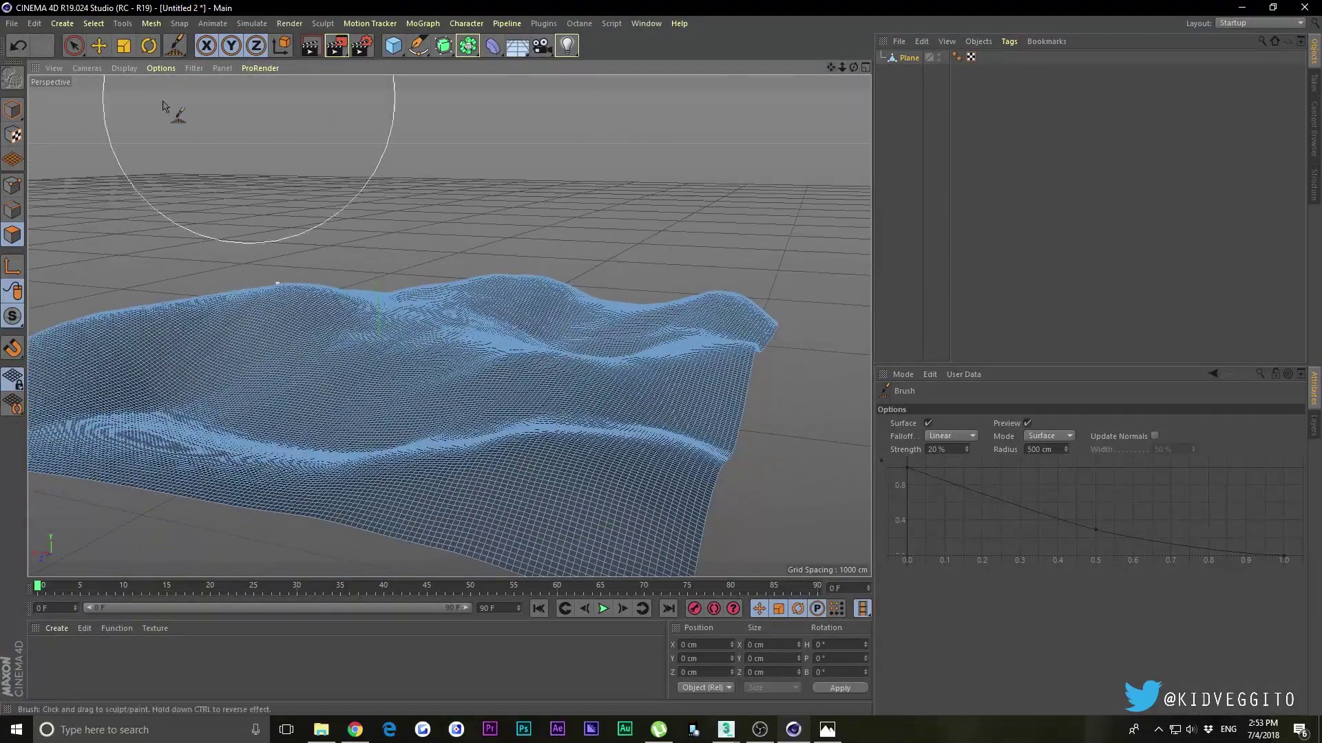
Step: Return to Model mode with the Move tool and display the deselected terrain in plain Gouraud Shading
left_click(13, 109)
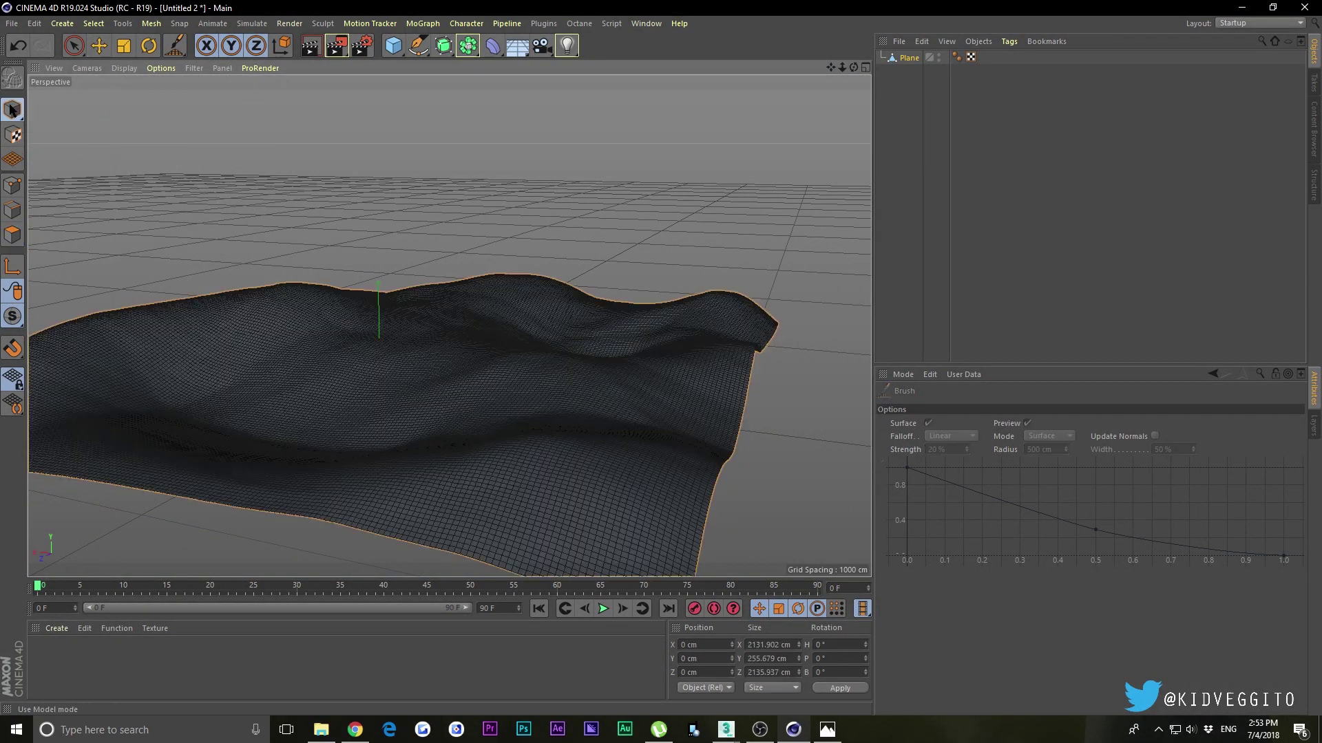
left_click(98, 46)
left_click(759, 93)
left_click_drag(854, 67, 840, 75)
left_click(125, 69)
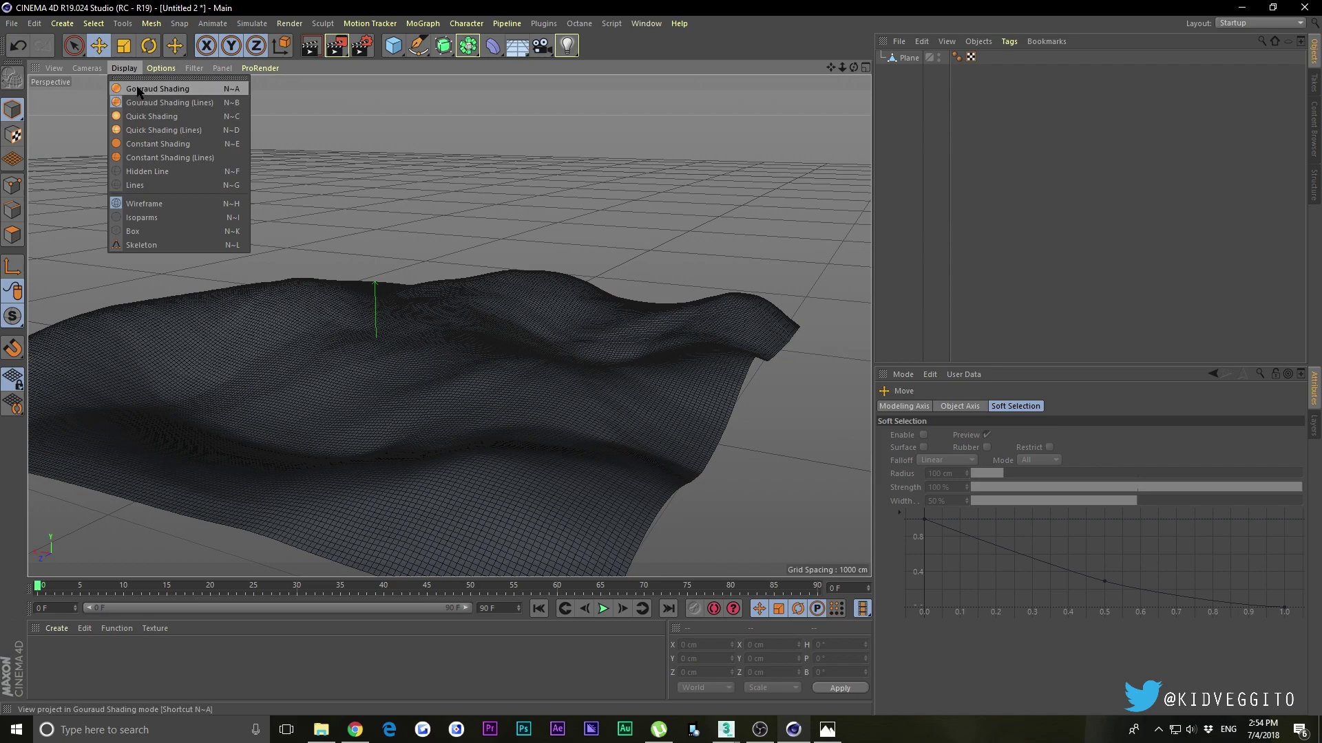
left_click(137, 88)
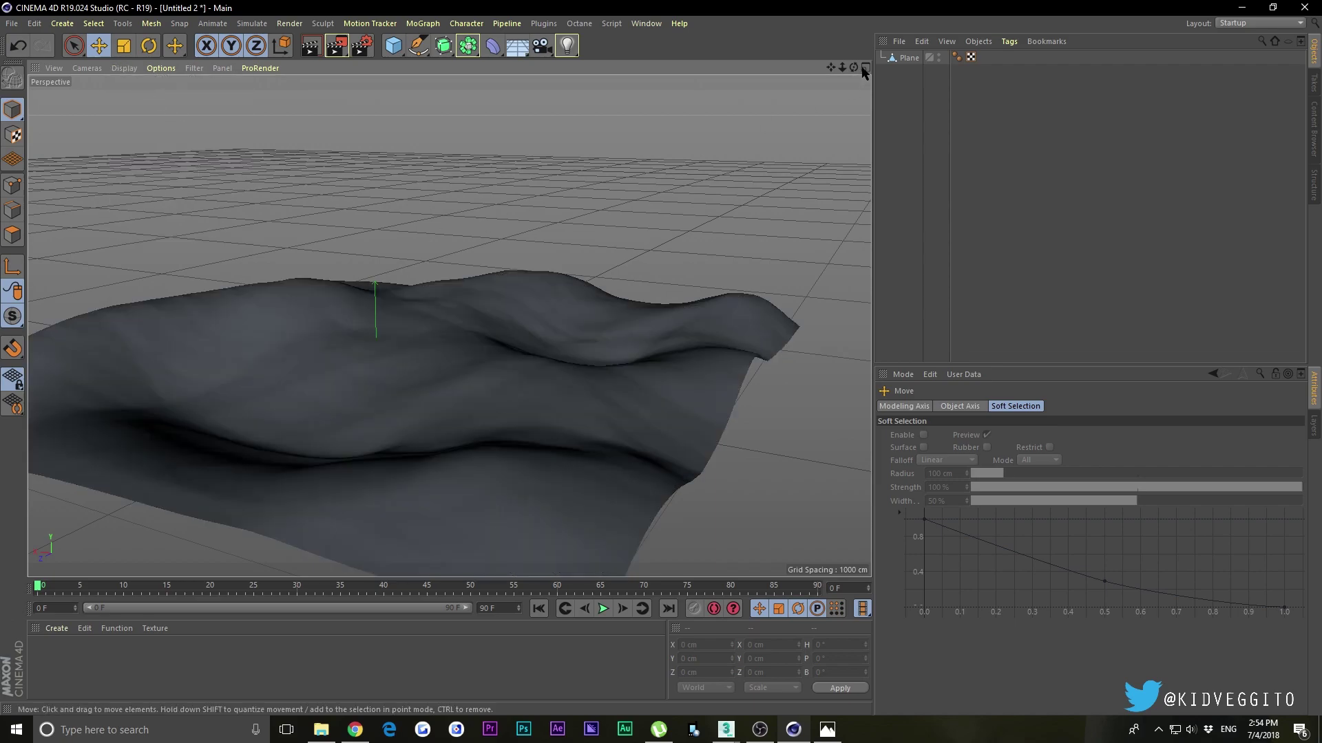
Step: Frame a low view across the hills and add a standard camera from that viewpoint
mouse_move(854, 68)
left_mouse_down()
mouse_move(849, 81)
mouse_move(851, 54)
mouse_move(846, 75)
mouse_move(854, 68)
mouse_move(827, 65)
mouse_move(854, 64)
mouse_move(843, 97)
mouse_move(832, 76)
mouse_move(843, 67)
left_mouse_up()
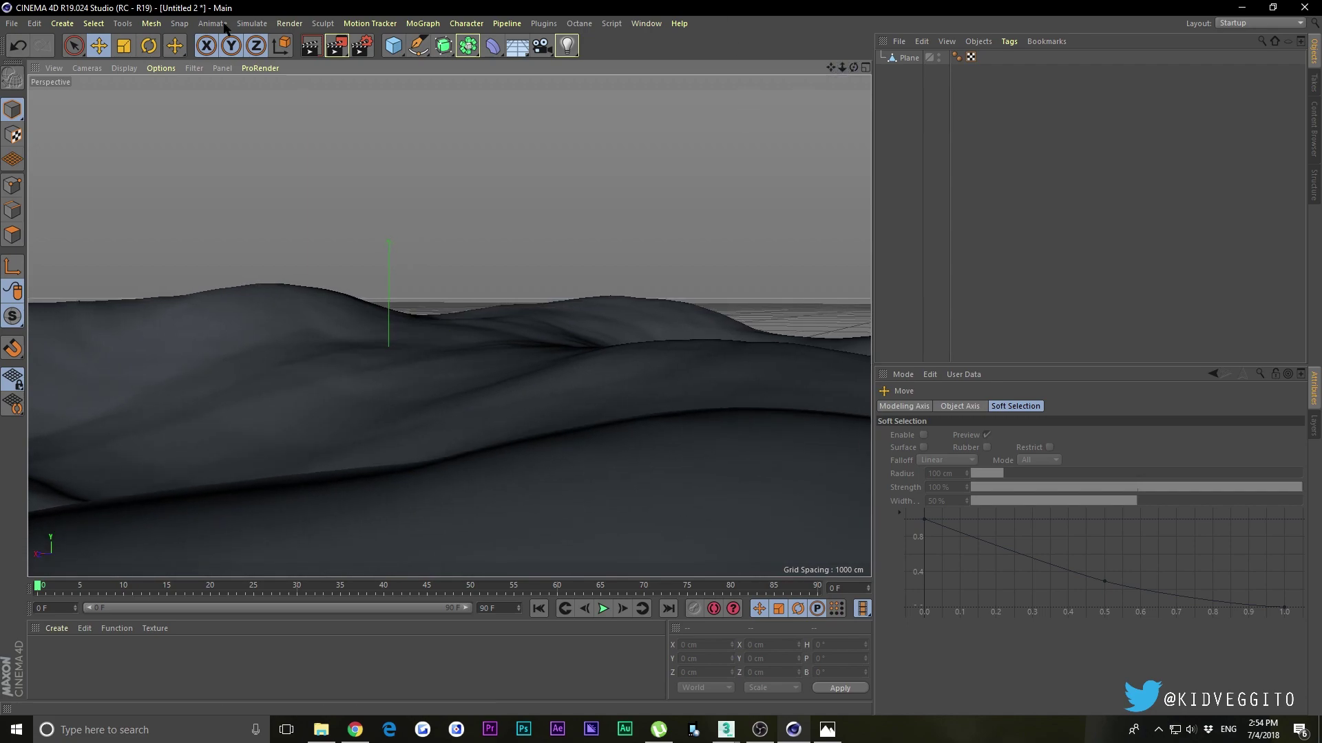
left_click(93, 24)
mouse_move(63, 25)
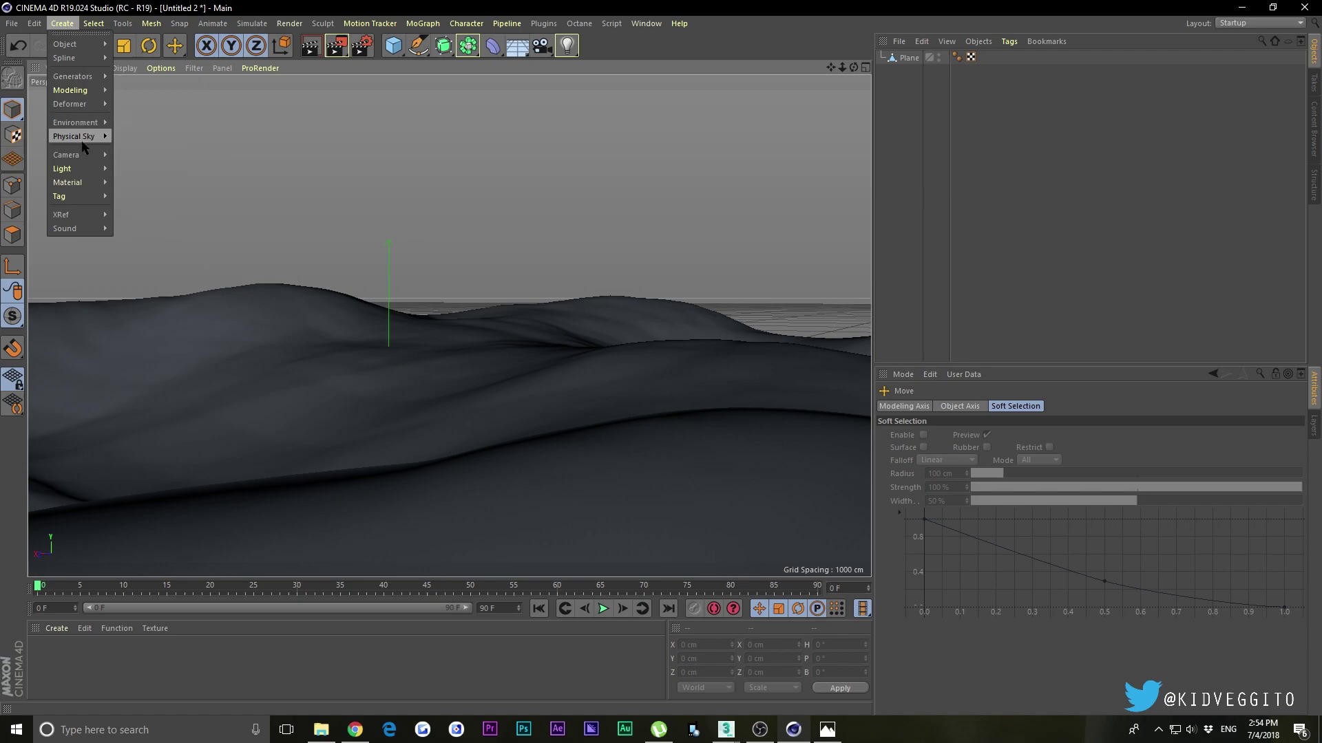
mouse_move(68, 155)
left_click(134, 158)
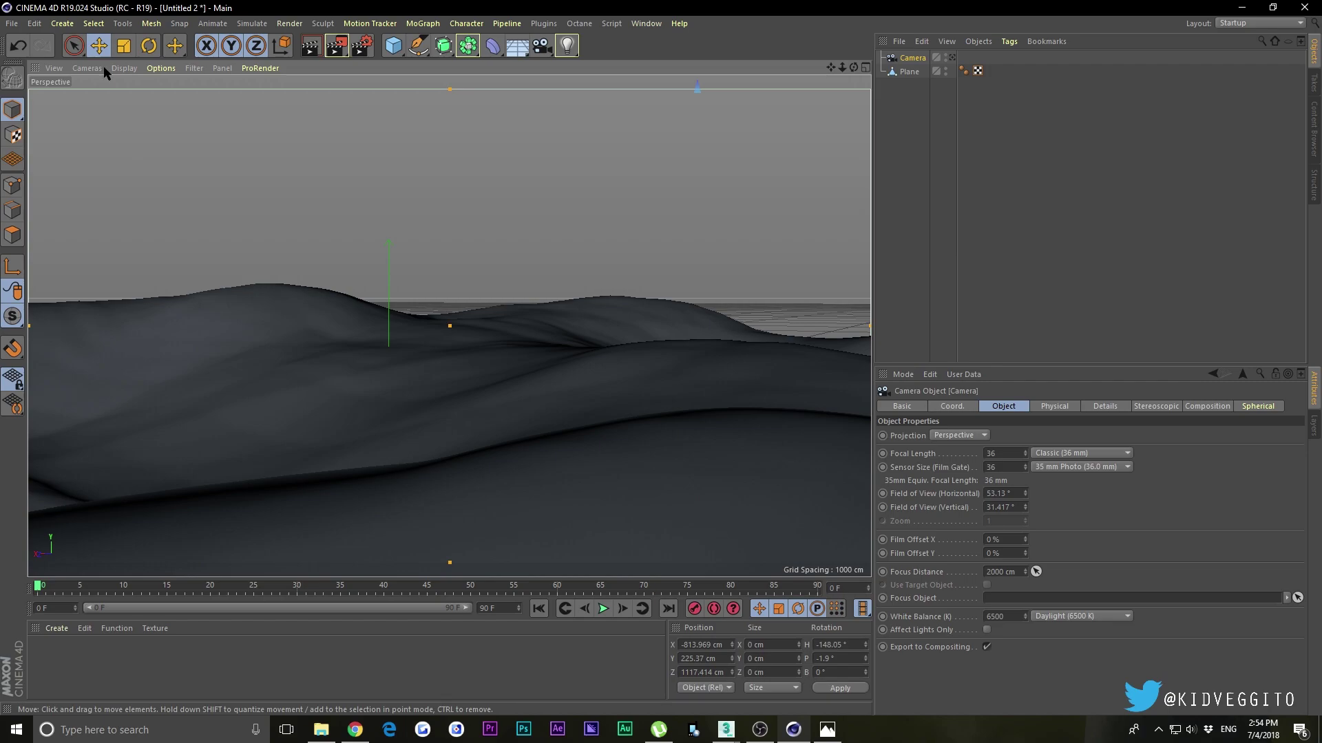
right_click(909, 59)
mouse_move(1010, 71)
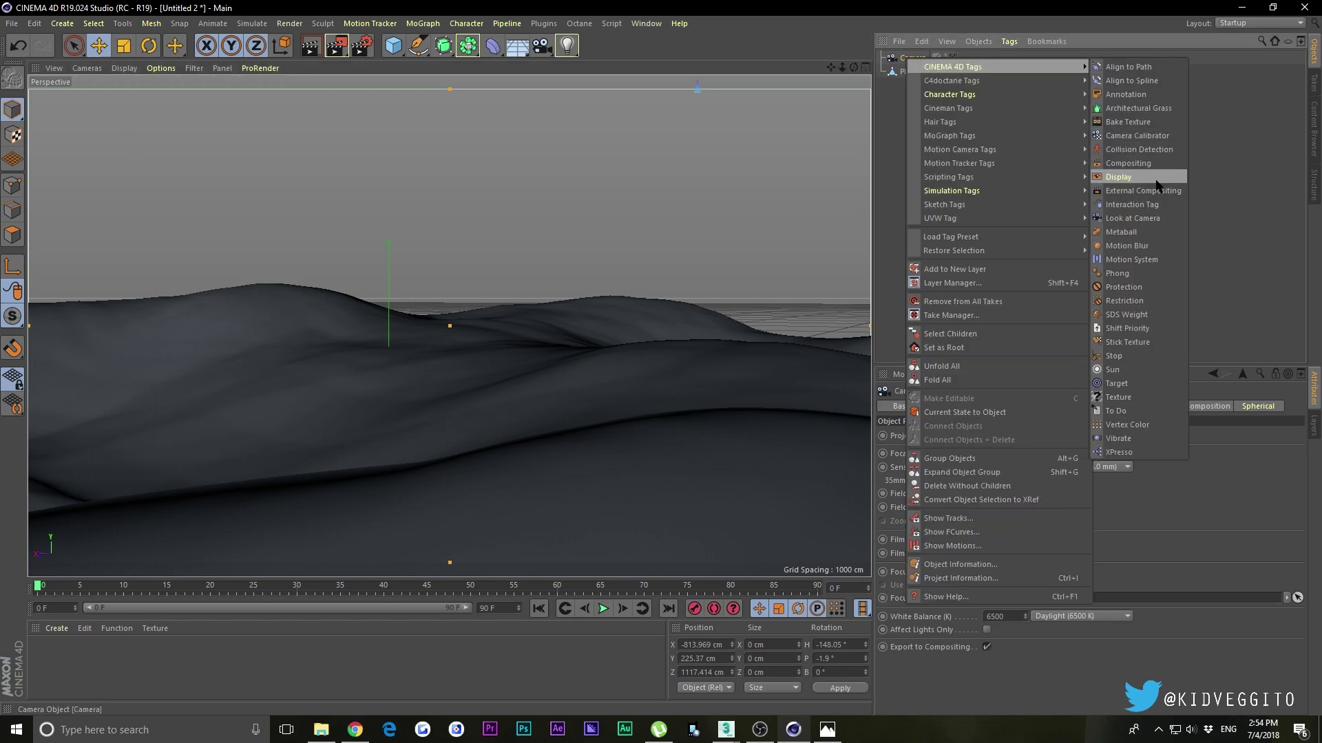
left_click(1226, 133)
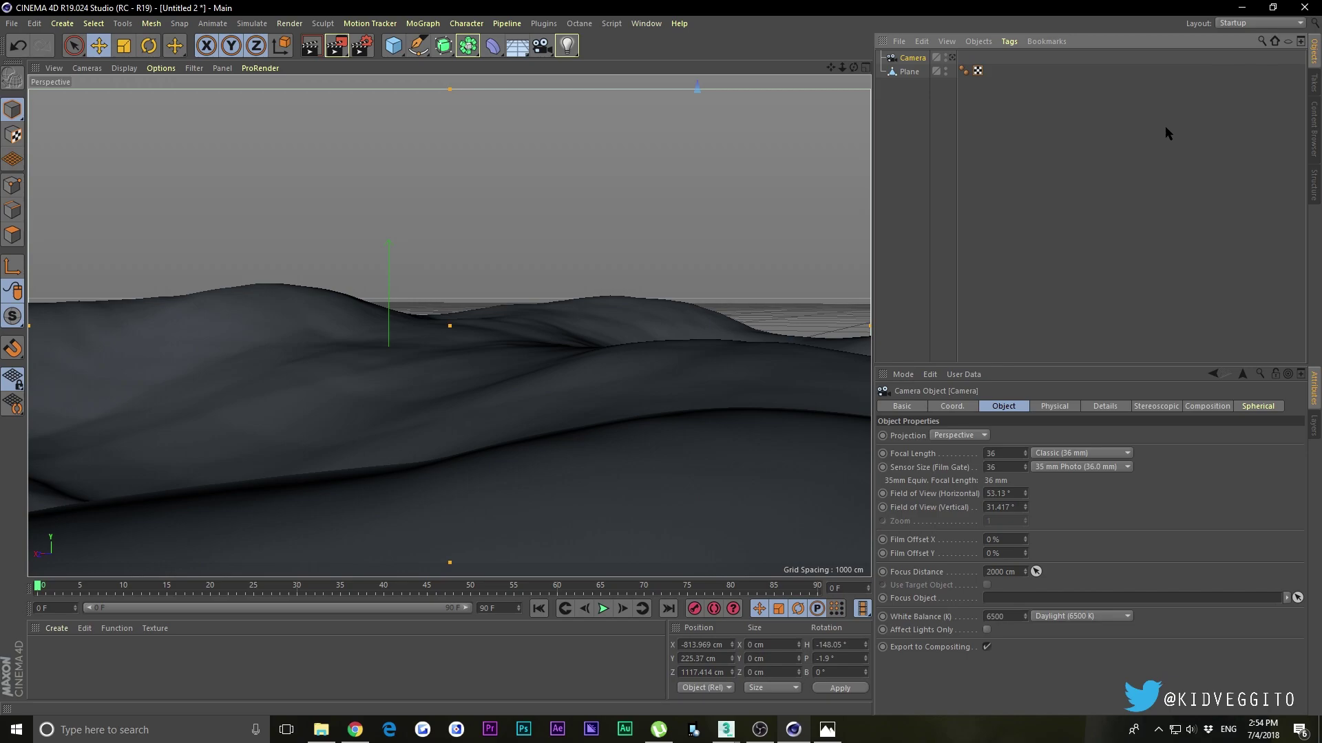
left_click(1031, 213)
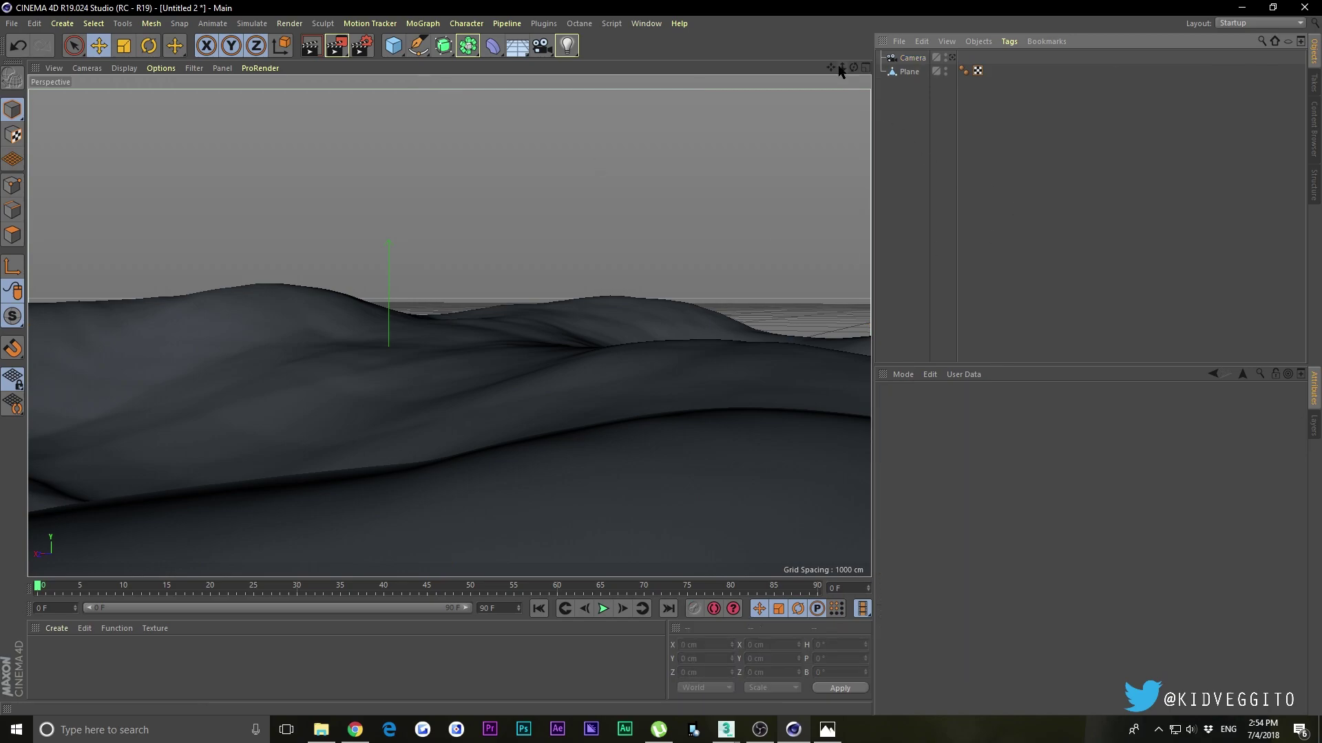
Step: Select the sculpted plane and add a Hair object to it
left_click_drag(841, 68, 833, 70)
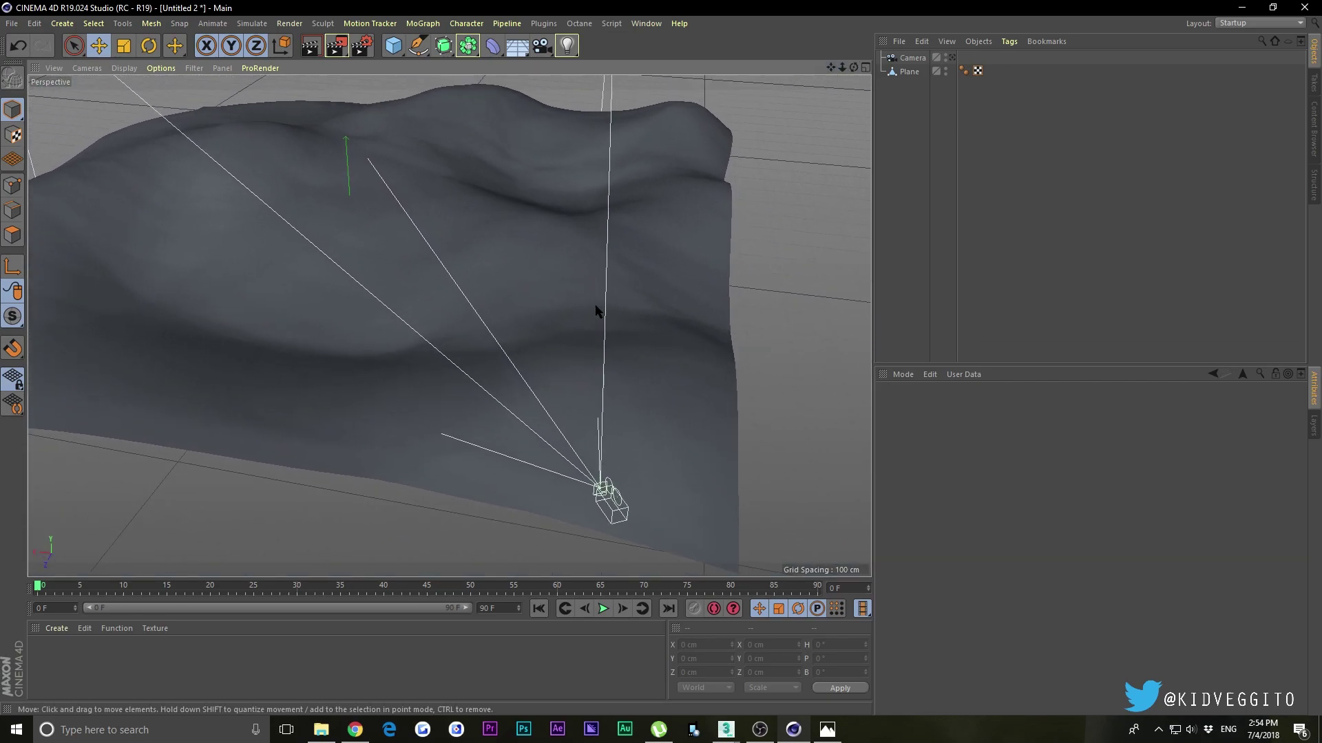
left_click(596, 311)
left_click(60, 25)
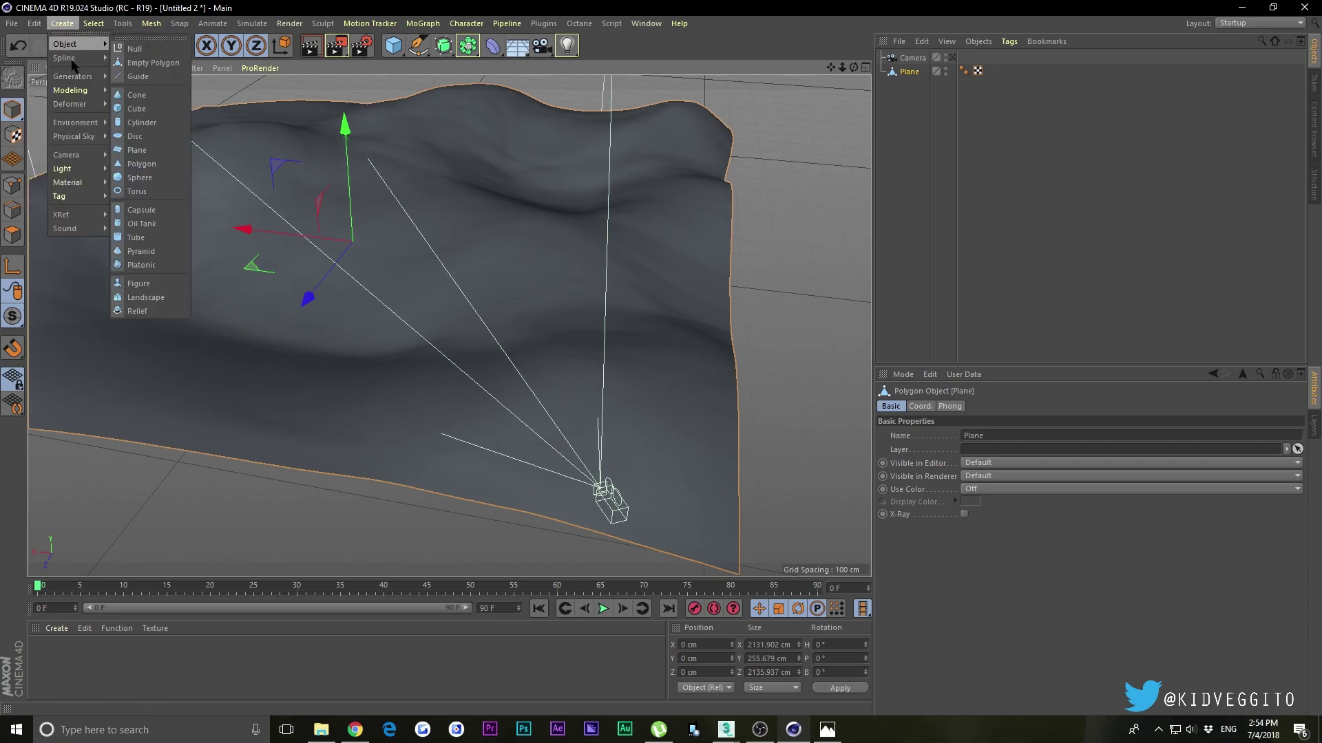
mouse_move(77, 136)
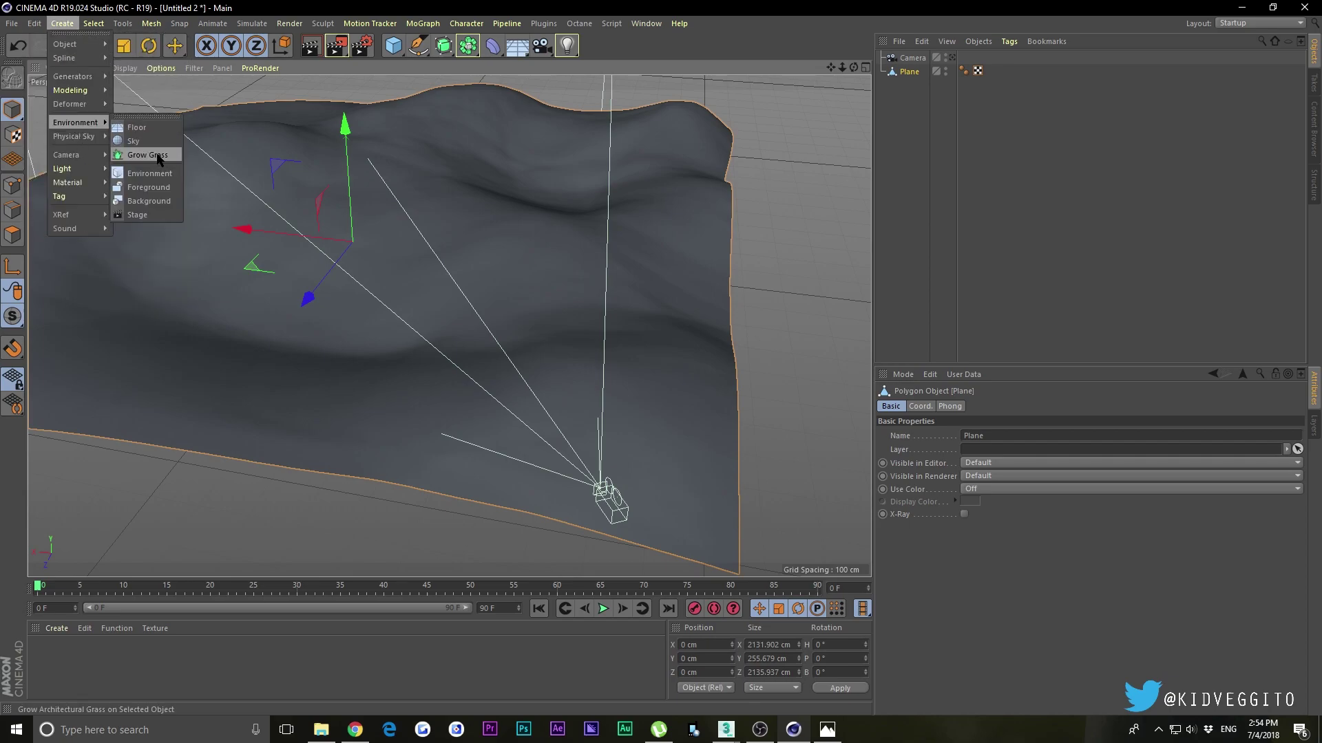
mouse_move(358, 24)
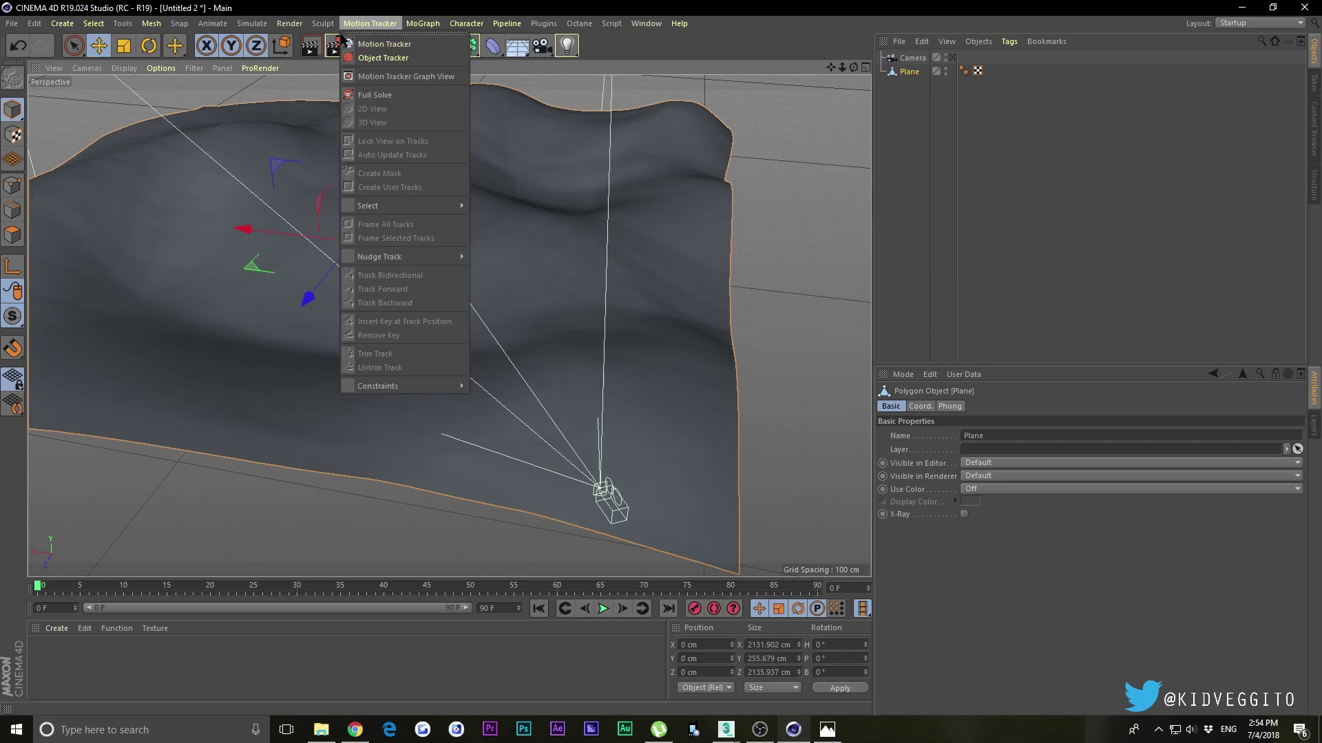
mouse_move(251, 24)
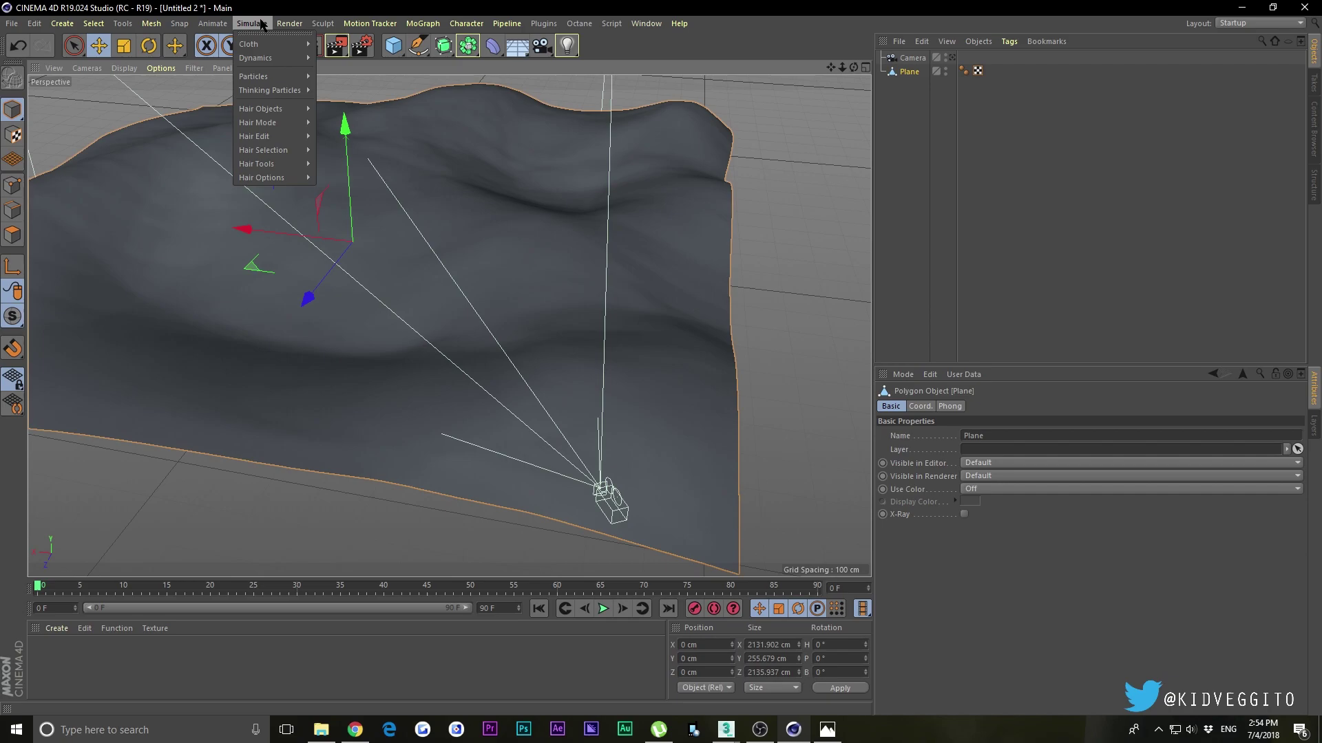
mouse_move(275, 109)
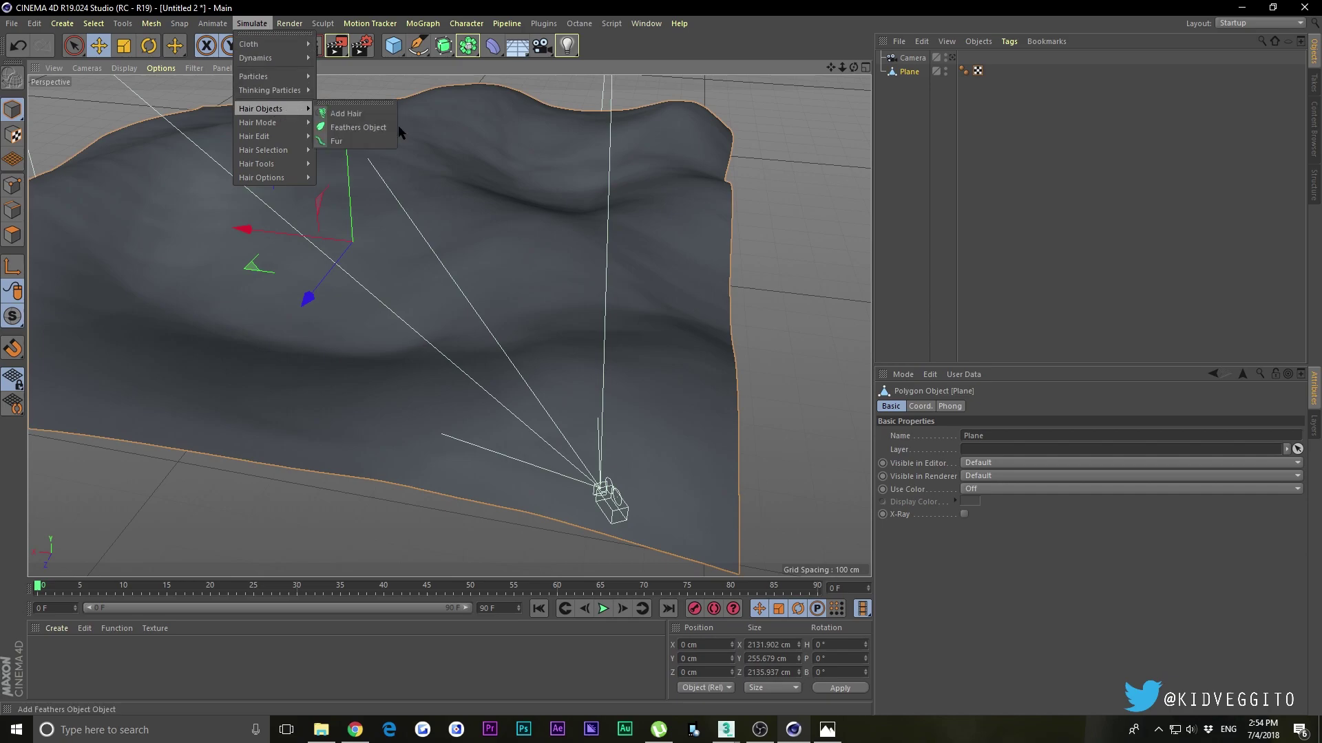
left_click(384, 123)
left_click(1129, 180)
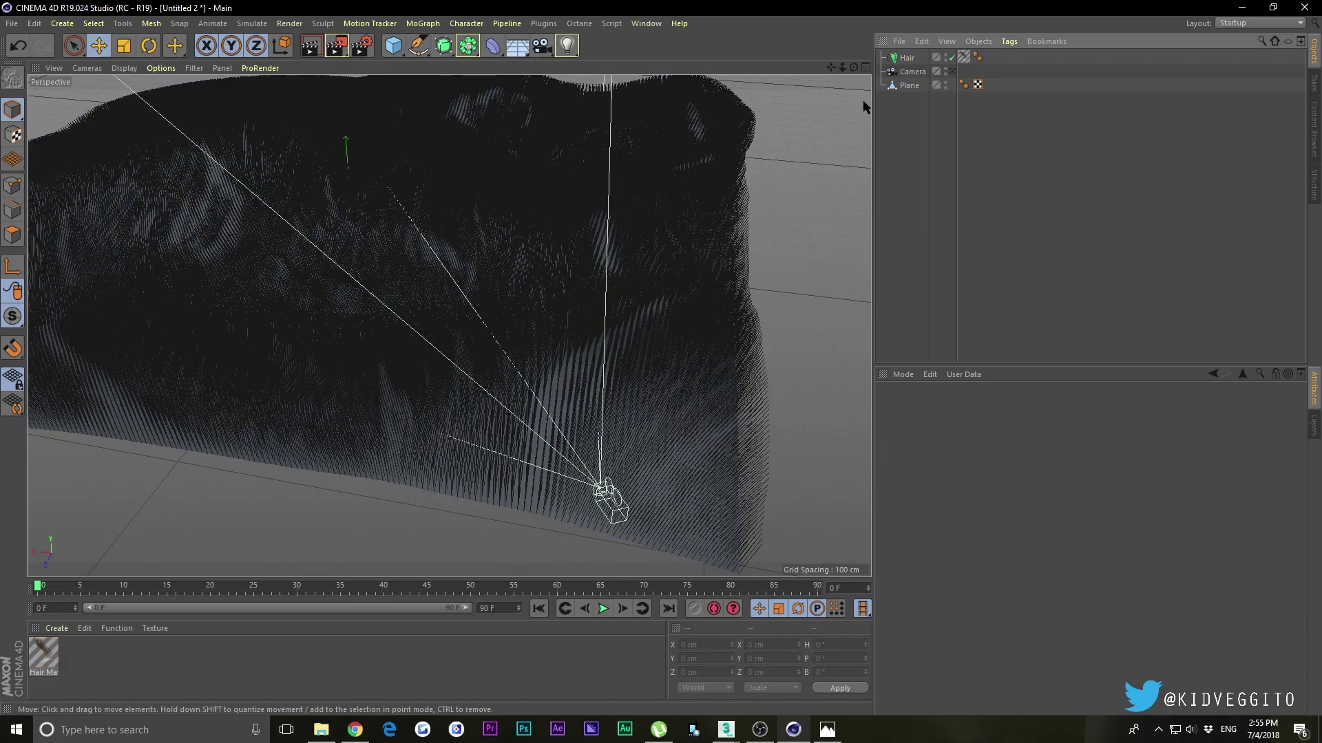
Step: Switch the viewport to look through the scene's camera
scroll(449, 325, "up", 2)
left_click_drag(449, 326, 449, 327, "alt")
right_click_drag(448, 326, 450, 326, "alt")
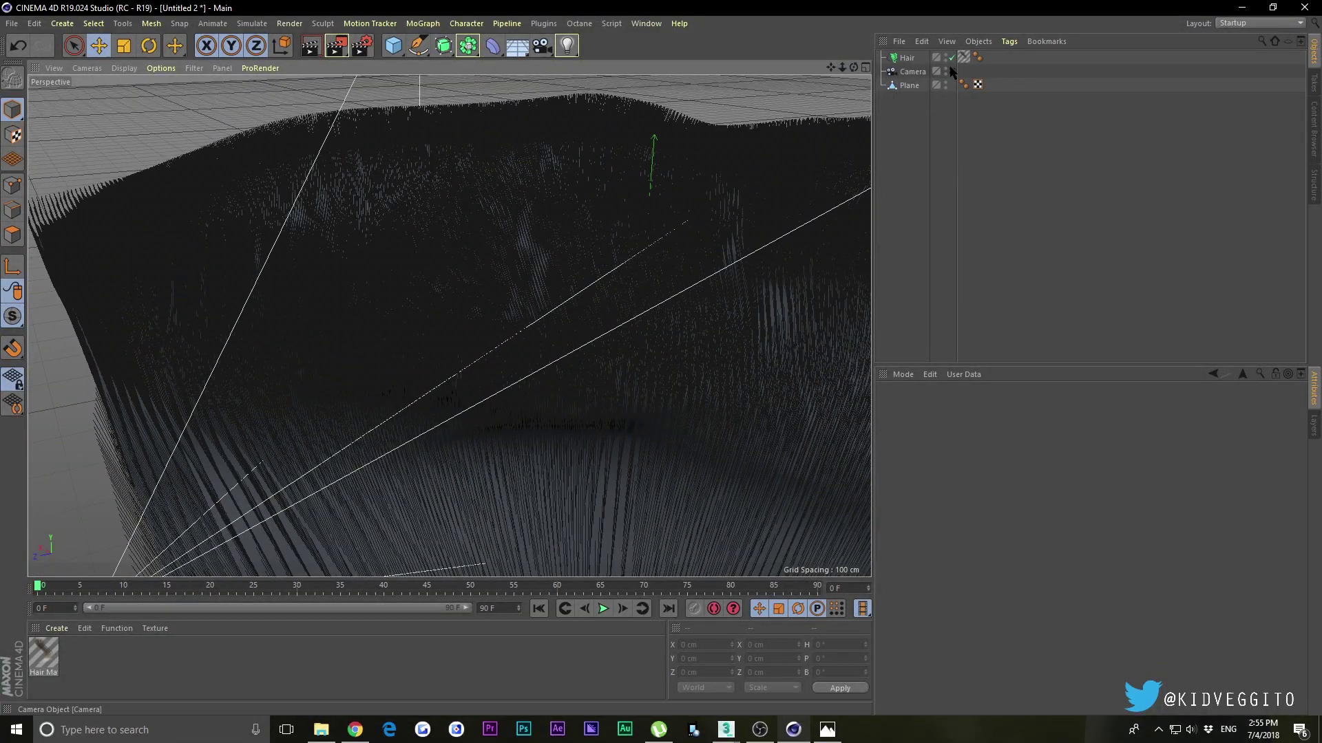
left_click(951, 70)
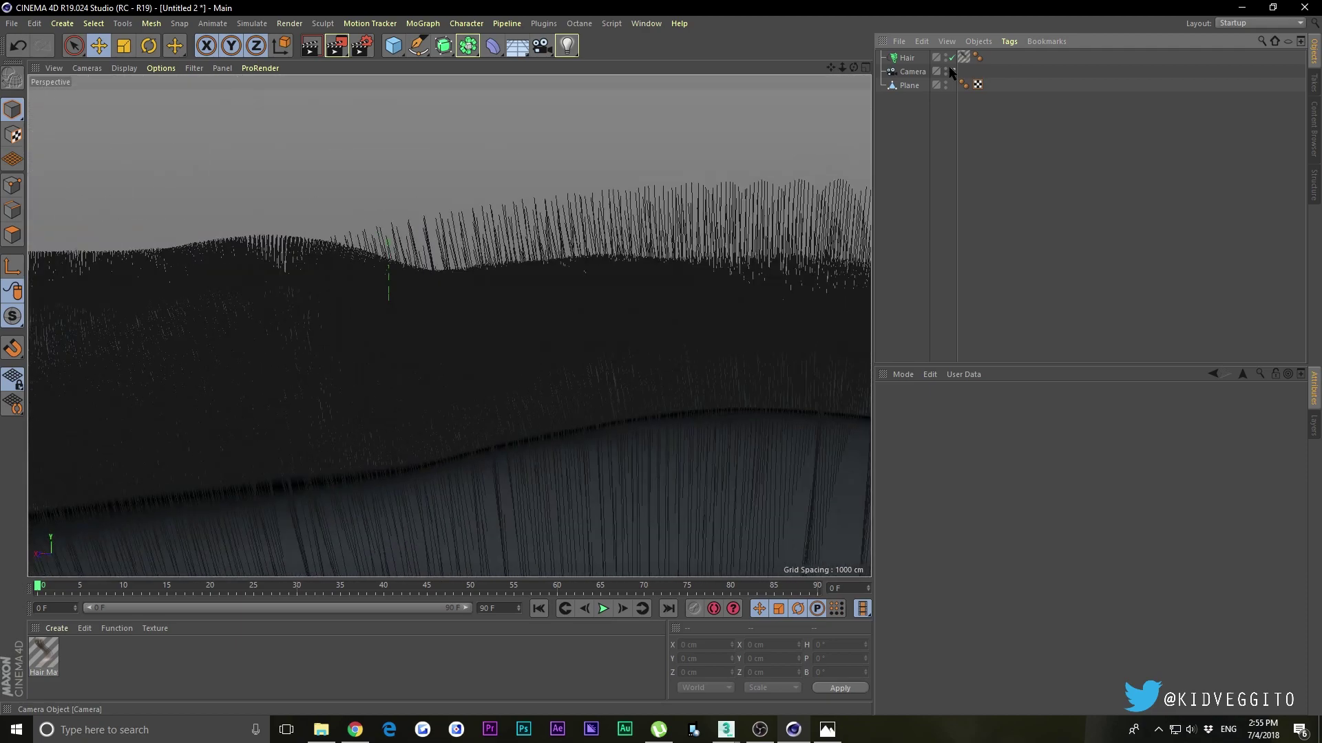
Step: Set the Hair object's guide length to 16 cm
left_click(905, 59)
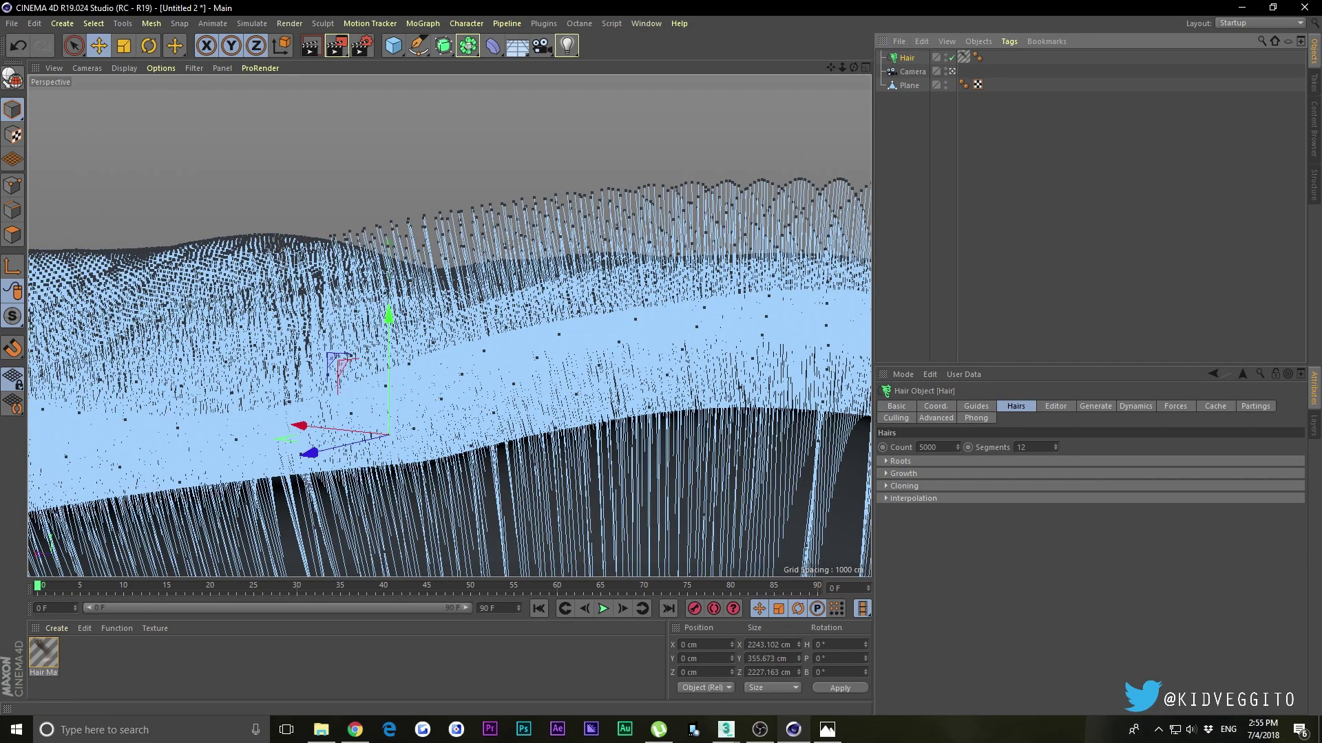
left_click(976, 407)
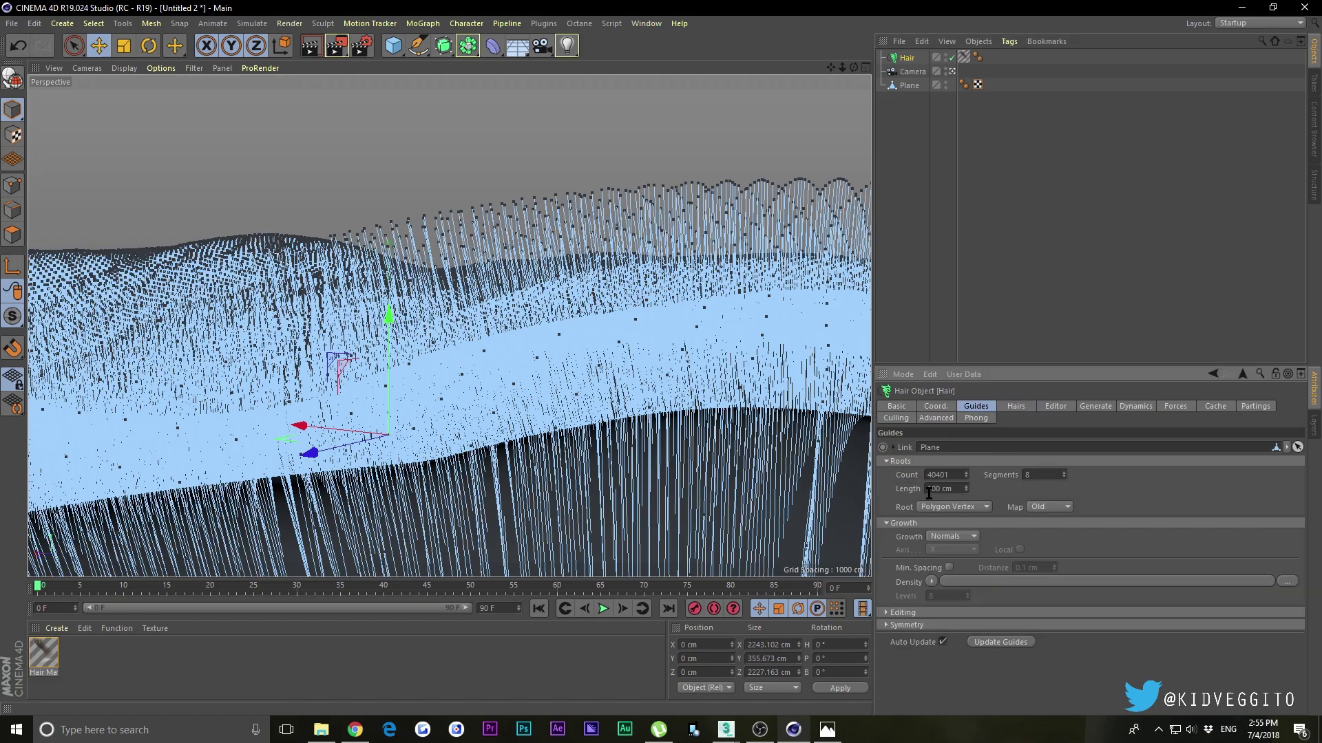
left_click_drag(966, 491, 966, 540)
Step: Review the hair's Dynamics, Guides and Hairs settings, and briefly play the animation to preview the hair's movement
left_click(1135, 406)
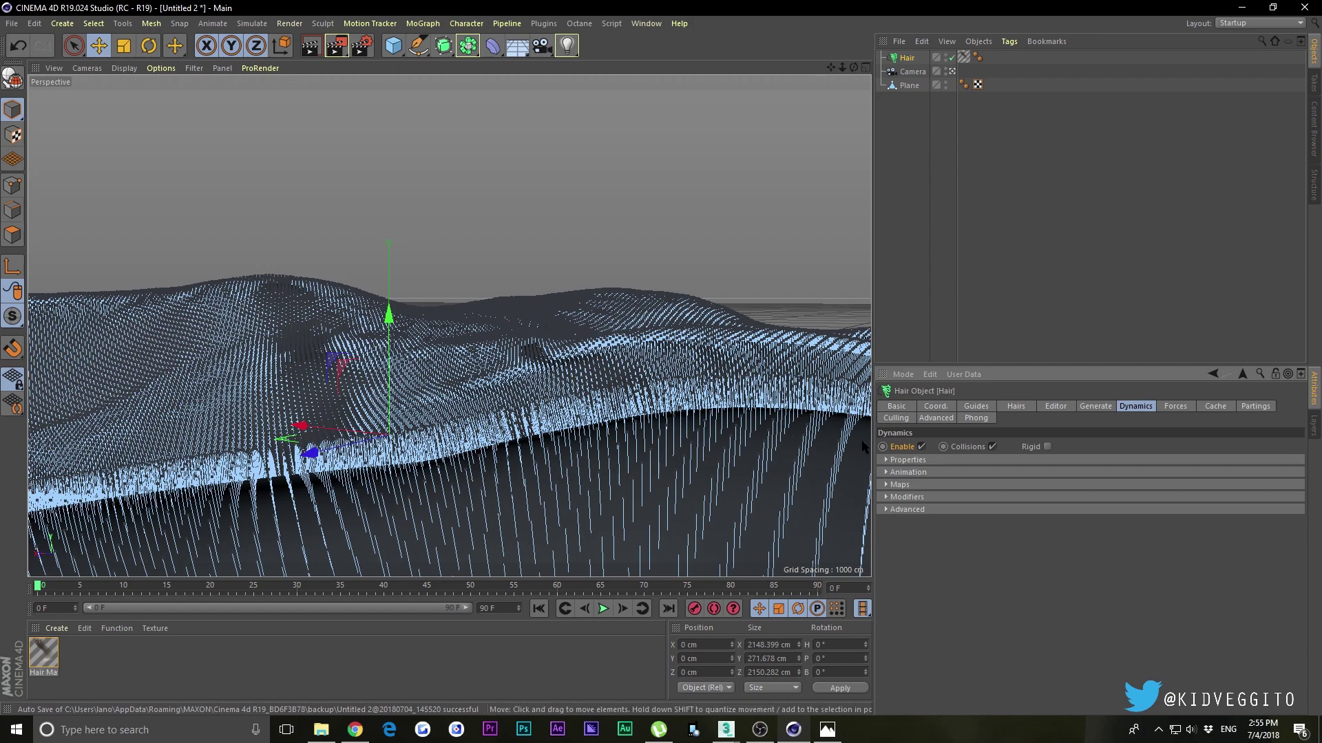
left_click(1024, 412)
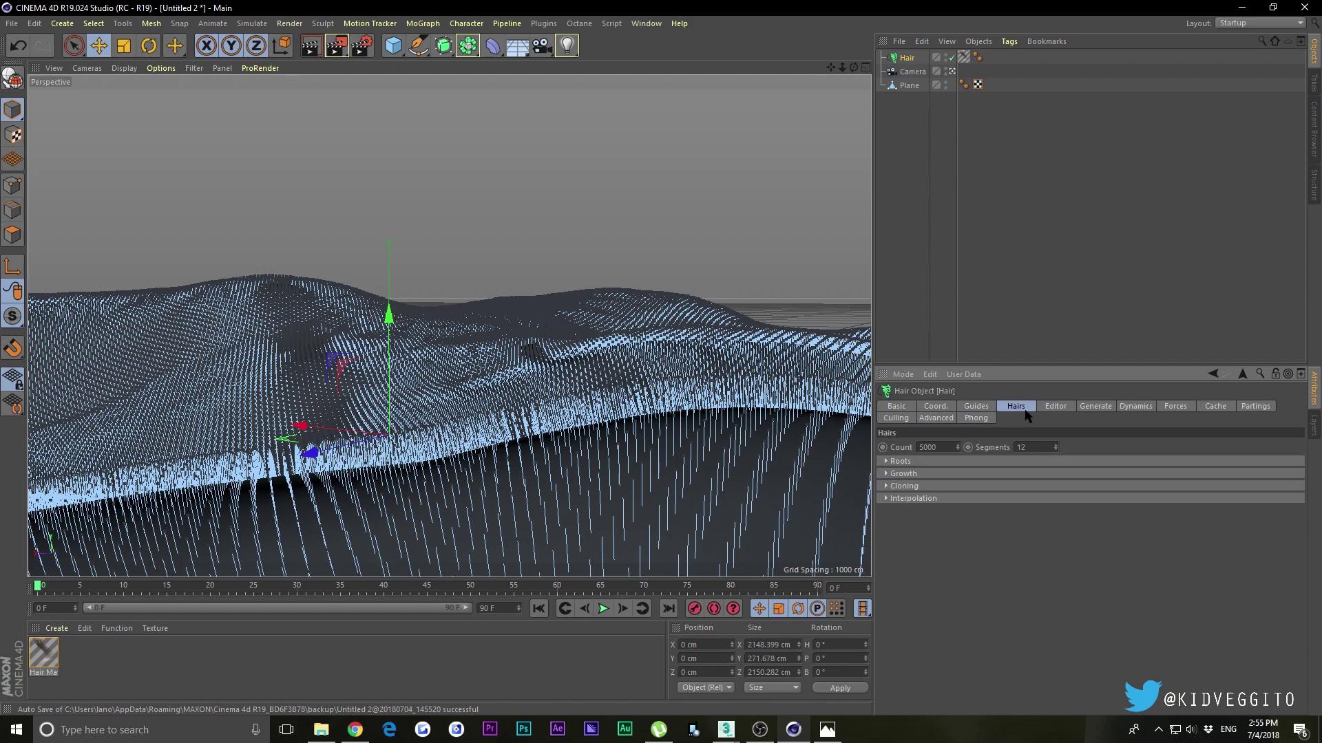
left_click(981, 410)
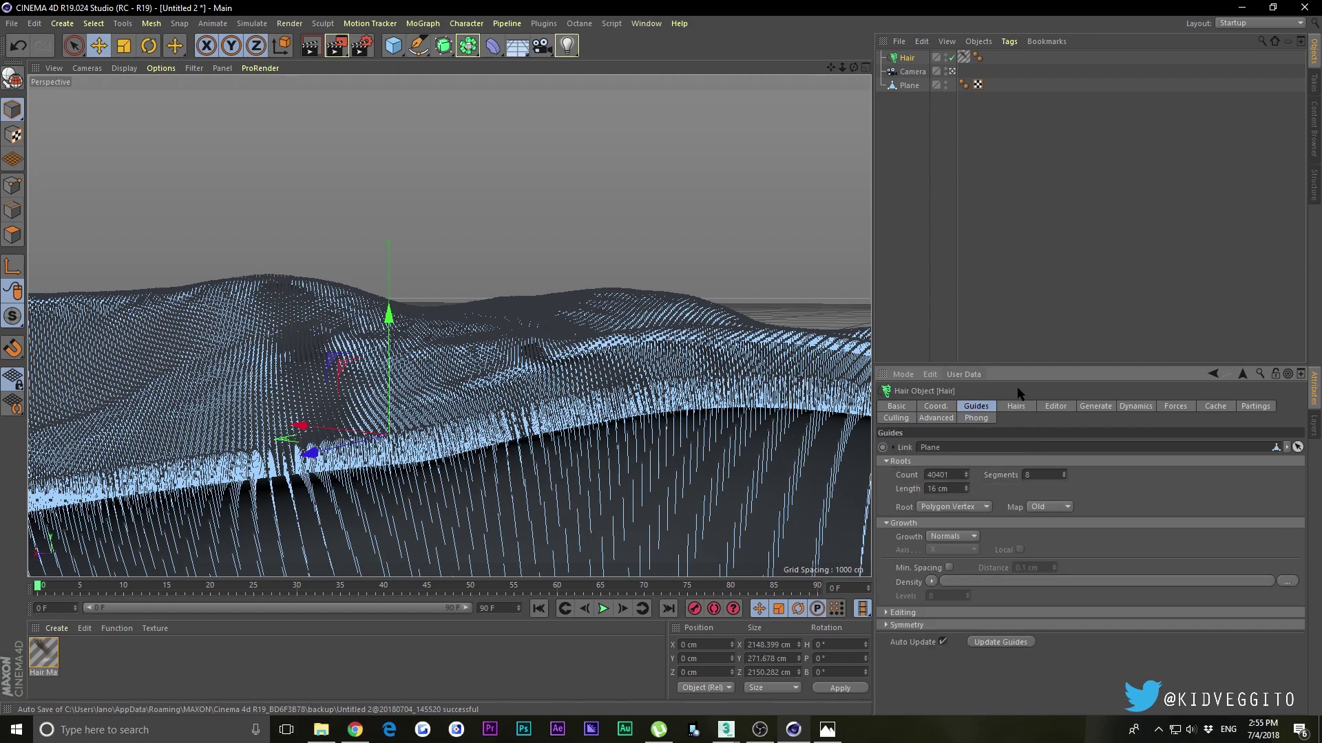
left_click(604, 609)
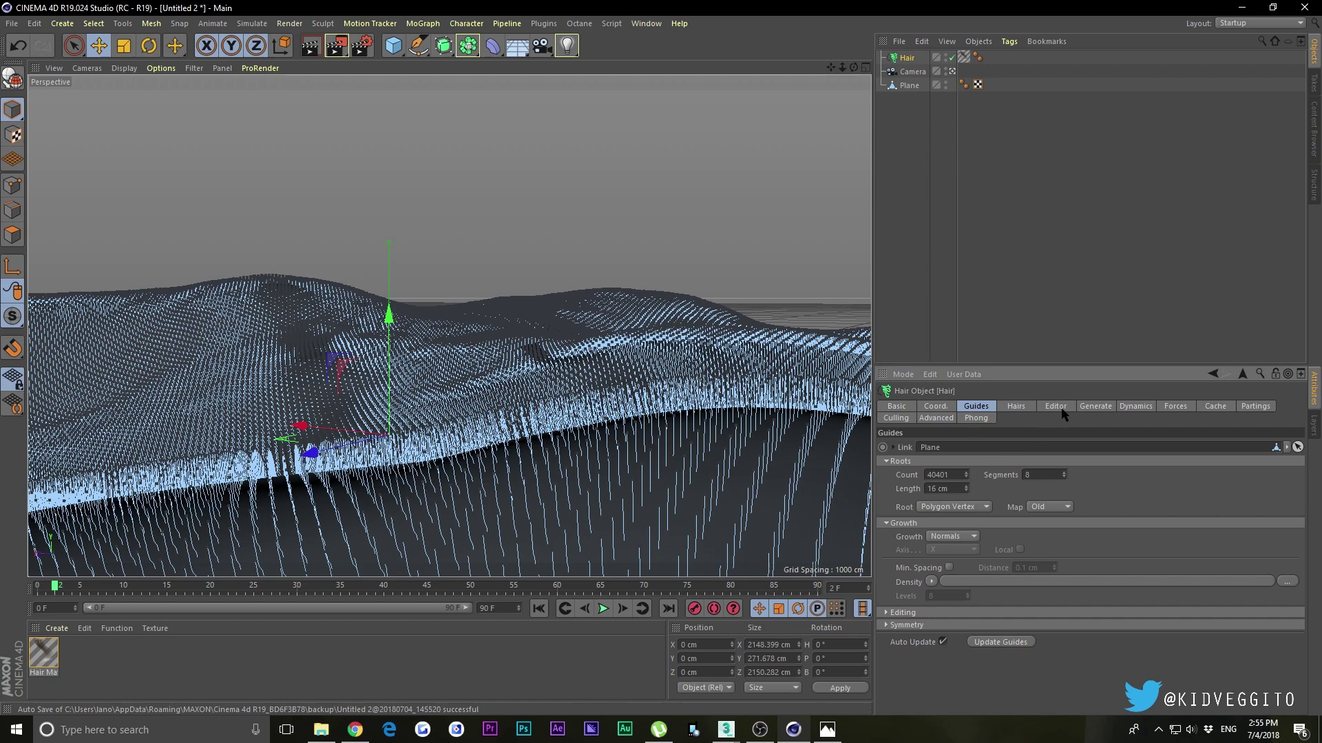
left_click(1016, 407)
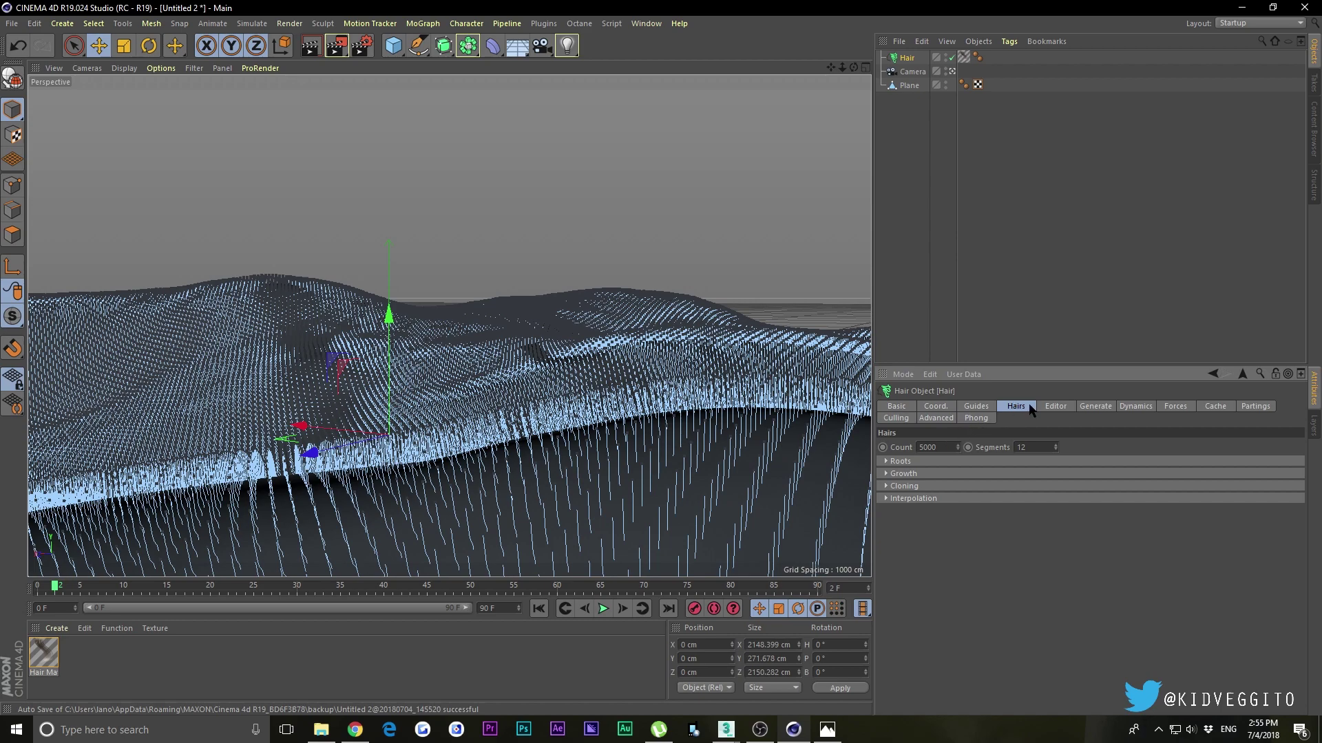
Step: Set the Hair object's hair count to 100000
double_click(936, 448)
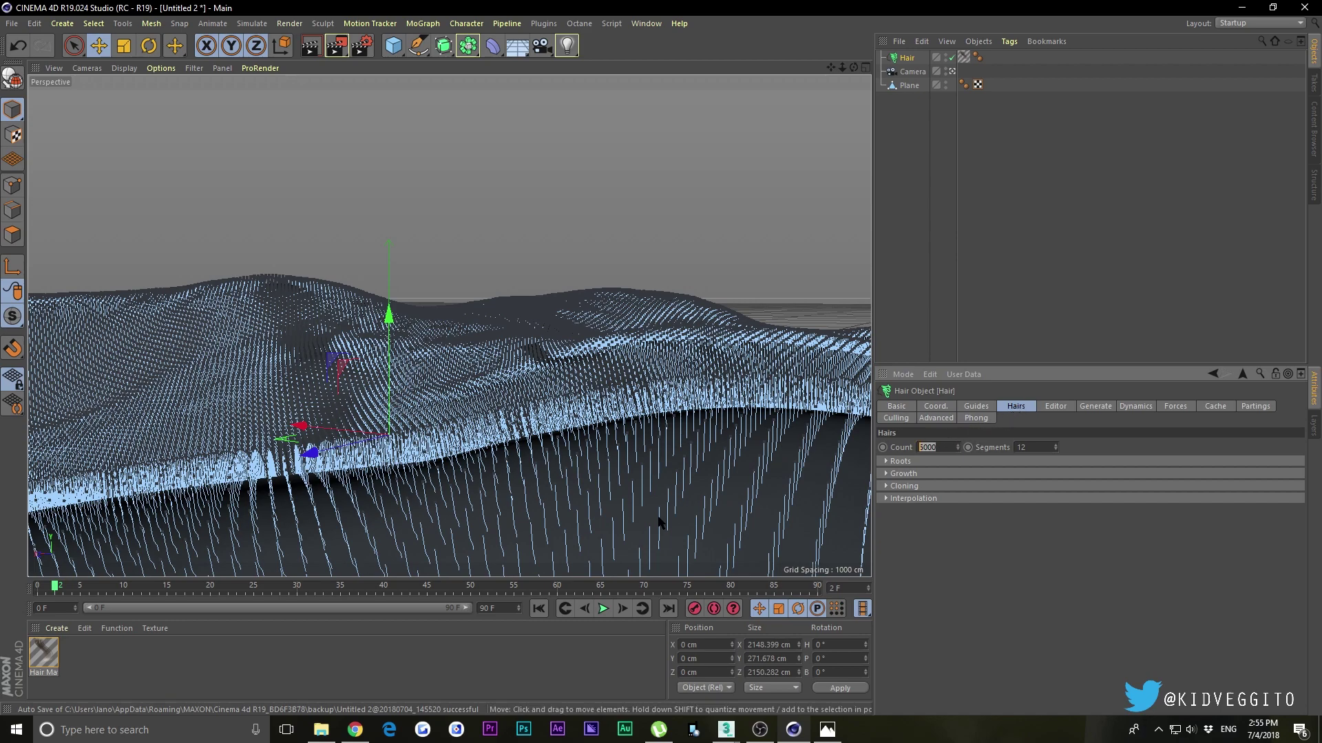
type("5")
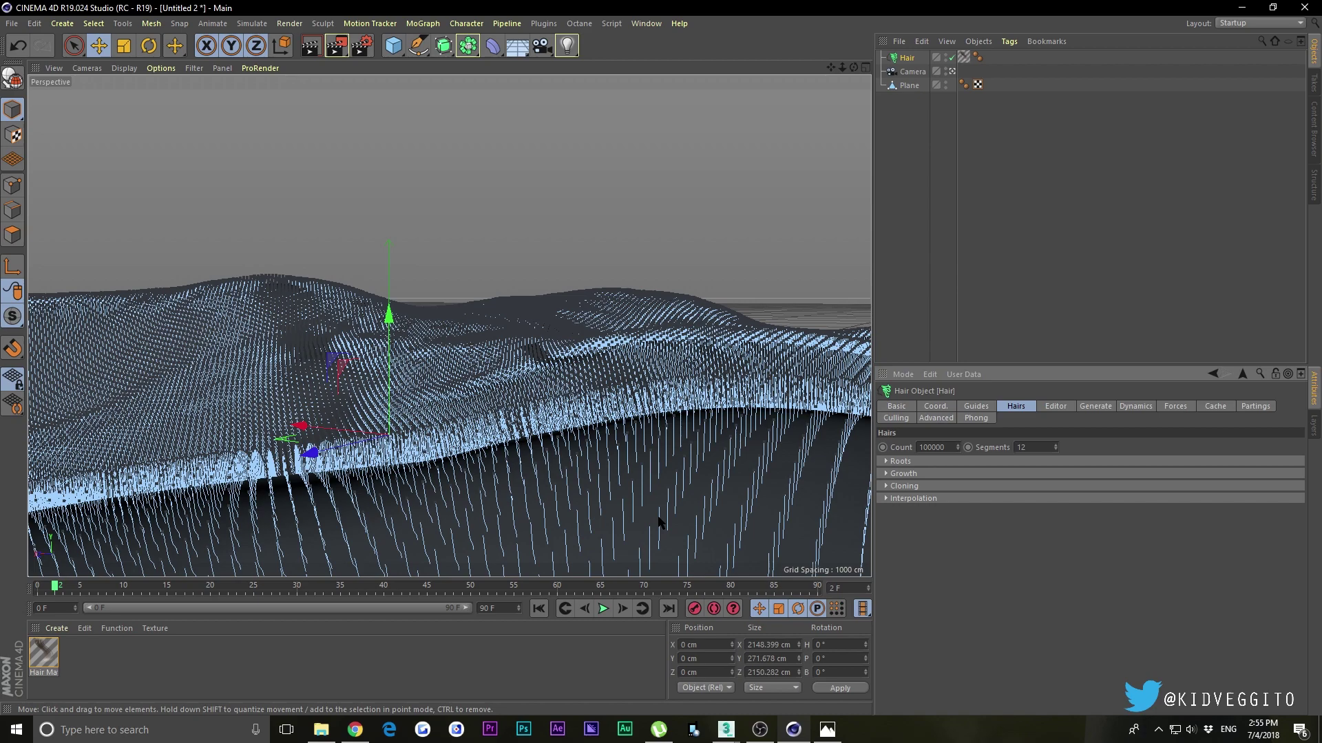
left_click(1026, 228)
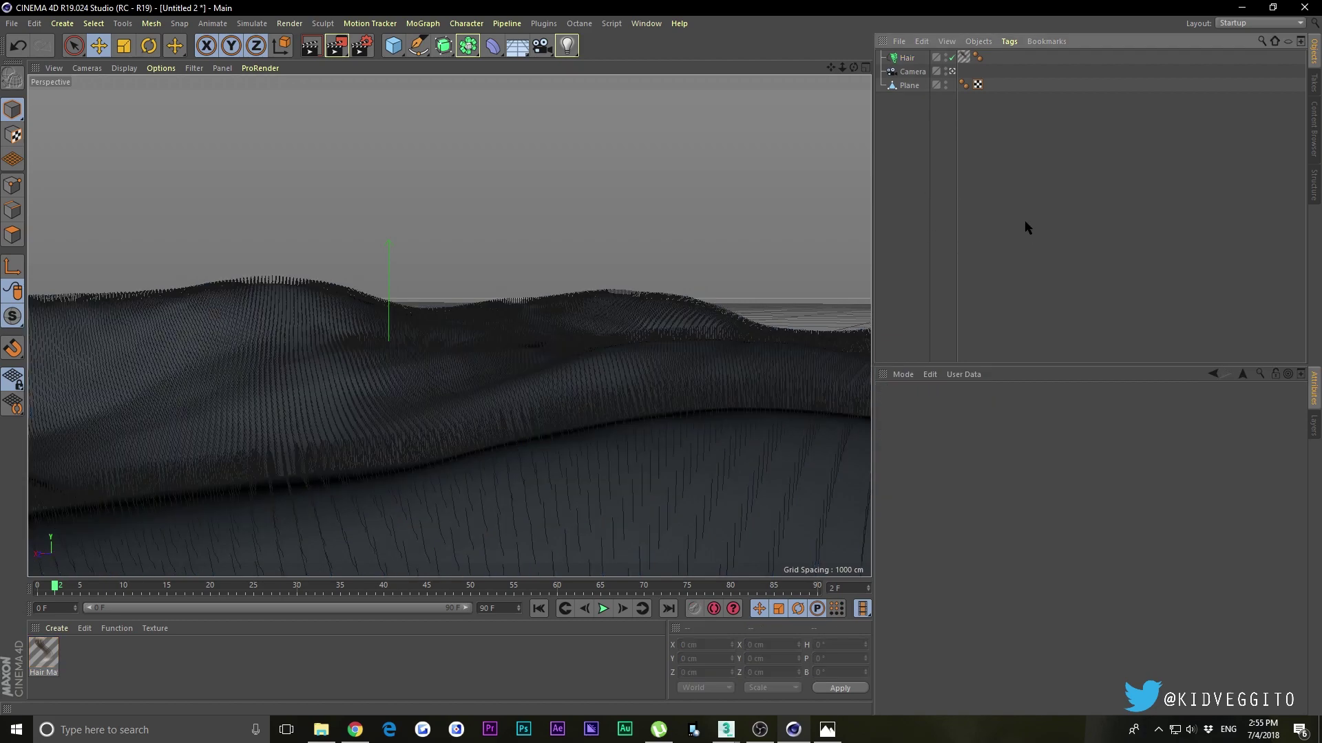
left_click(908, 58)
left_click(973, 163)
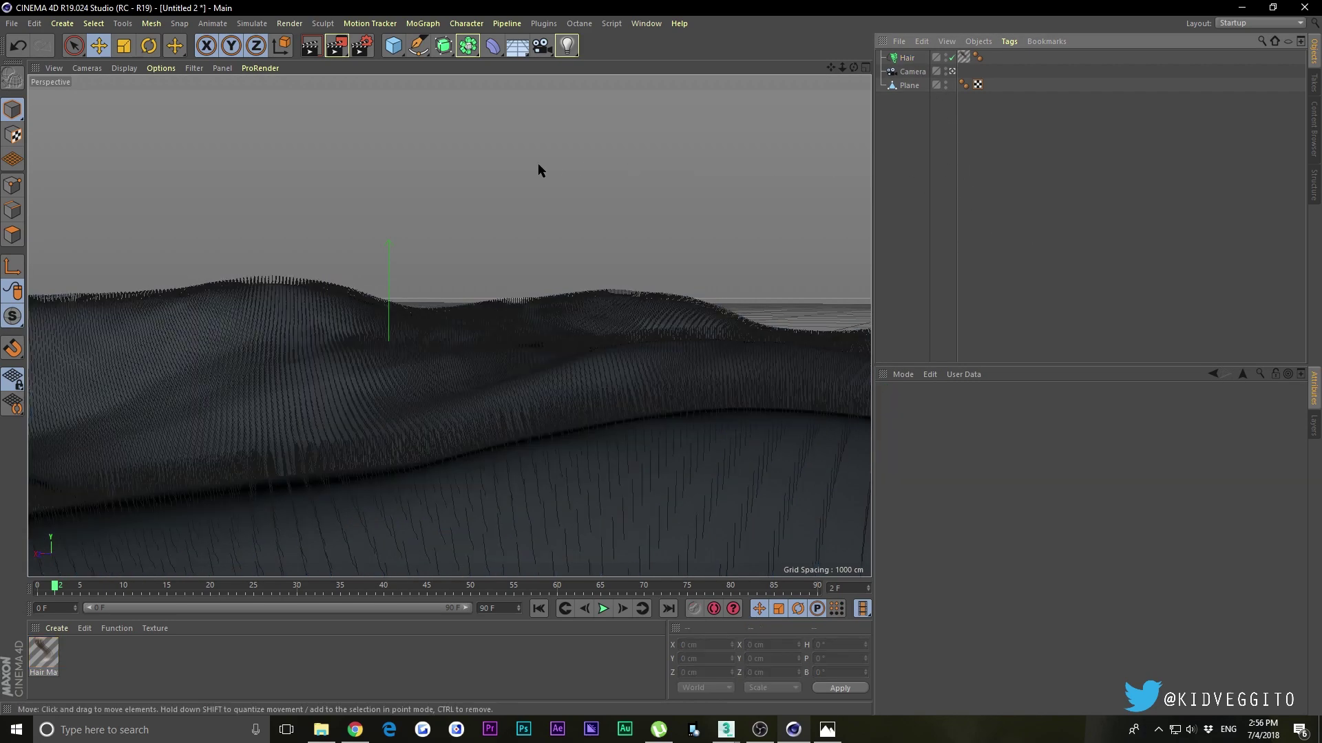
Step: Set the renderer to Physical in the render settings
left_click(364, 47)
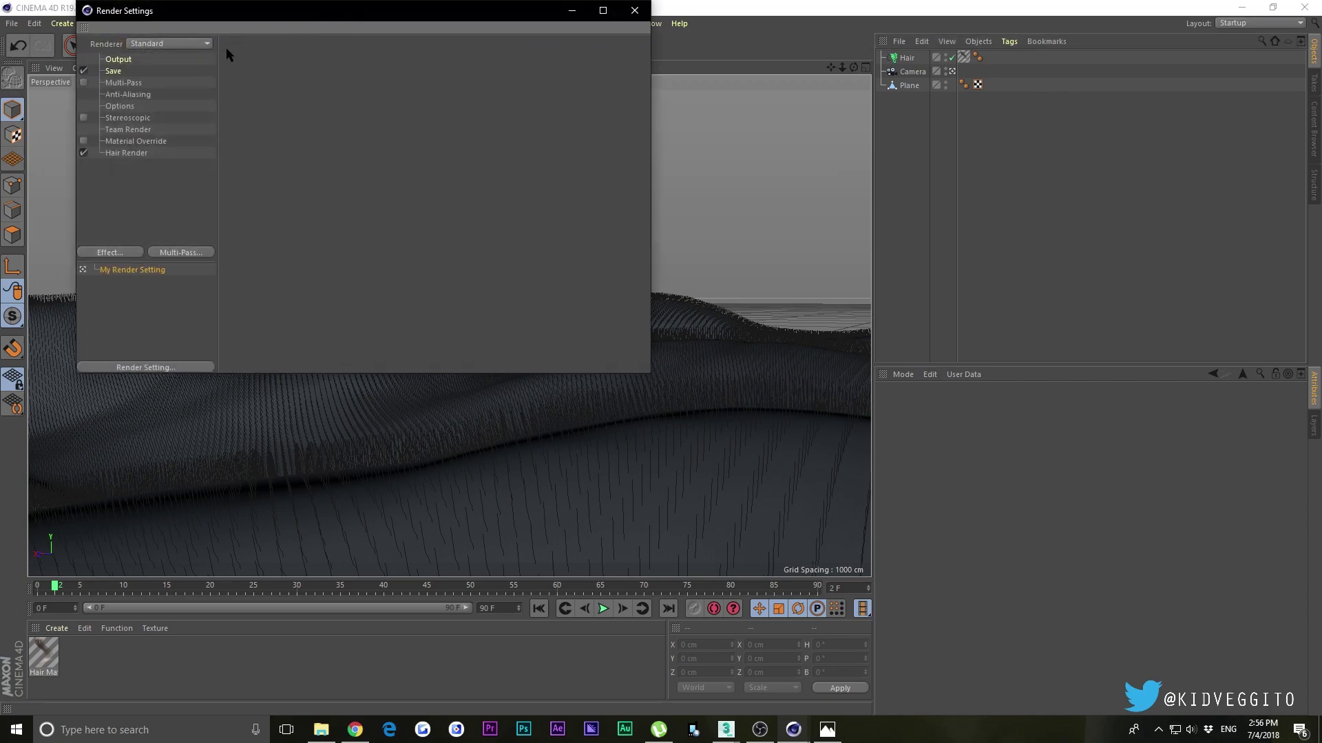
left_click(199, 43)
left_click(164, 72)
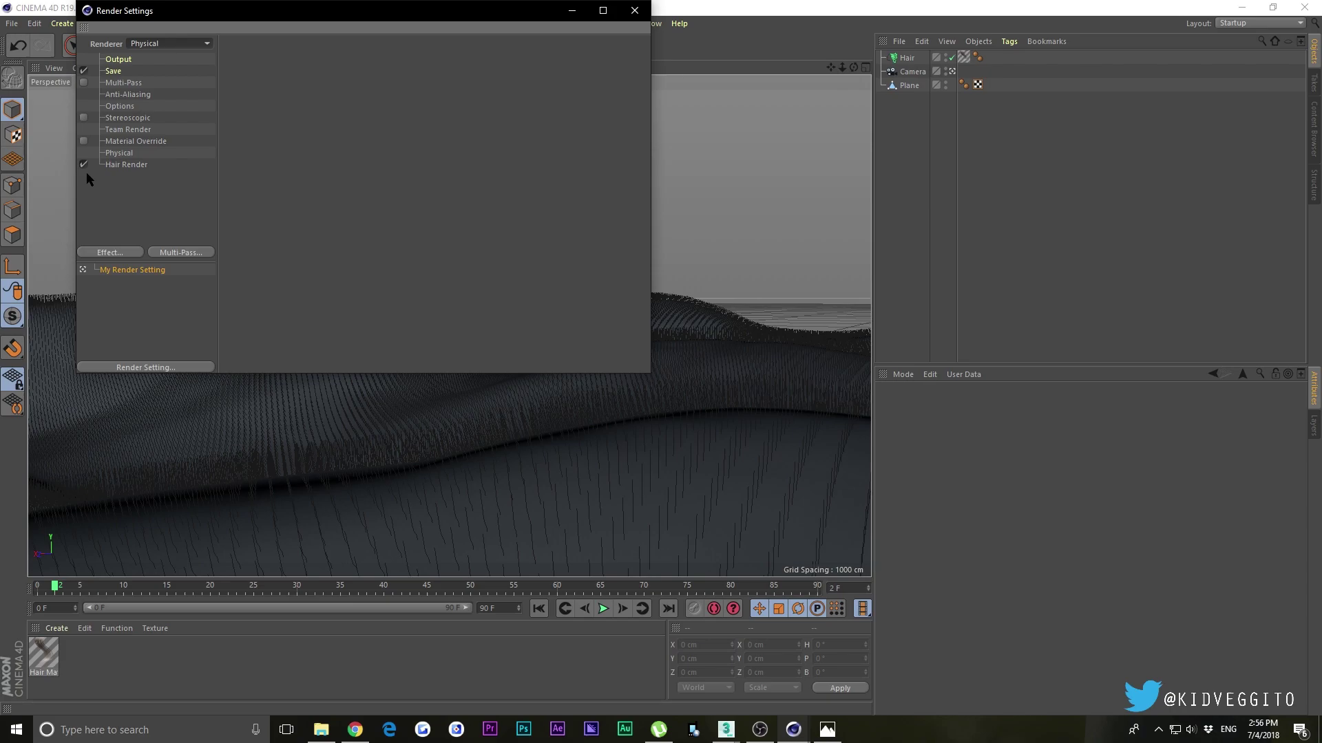
Step: Add the Global Illumination effect to the render settings with the Exterior - HDR Image preset
left_click(103, 252)
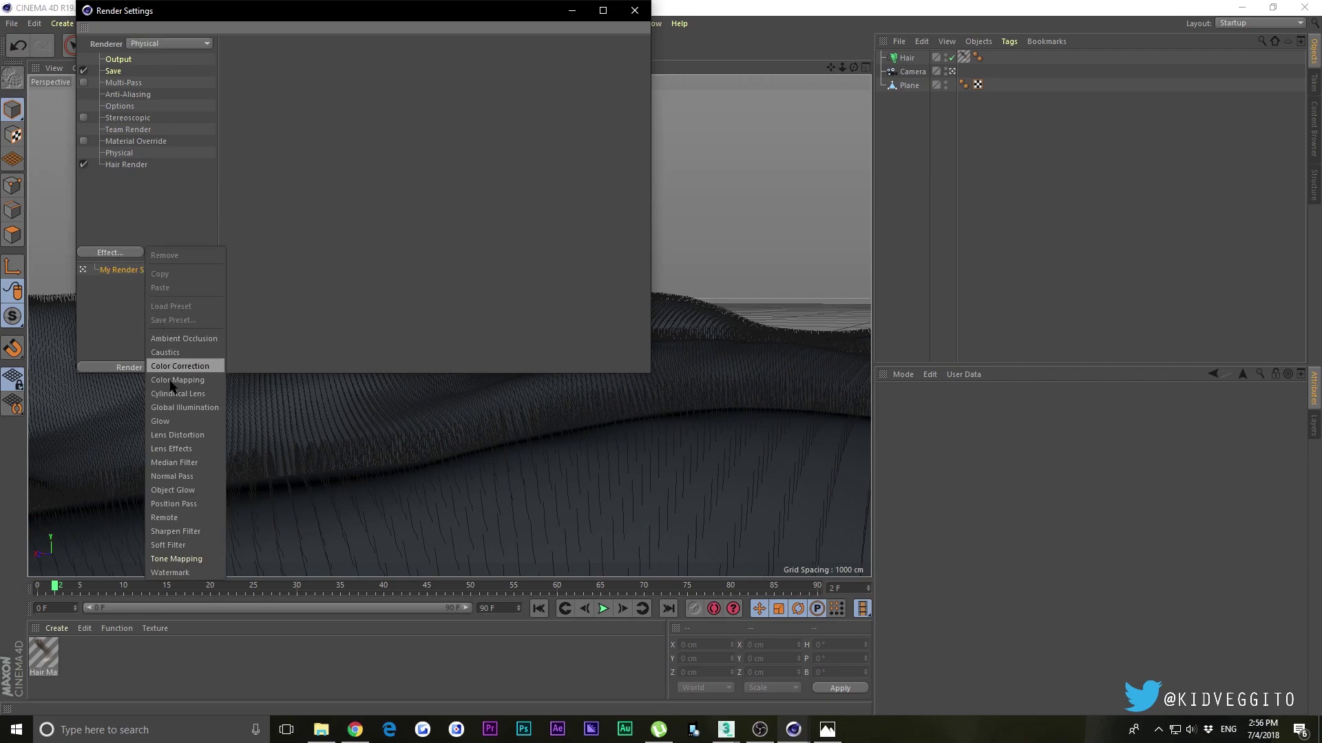
left_click(181, 408)
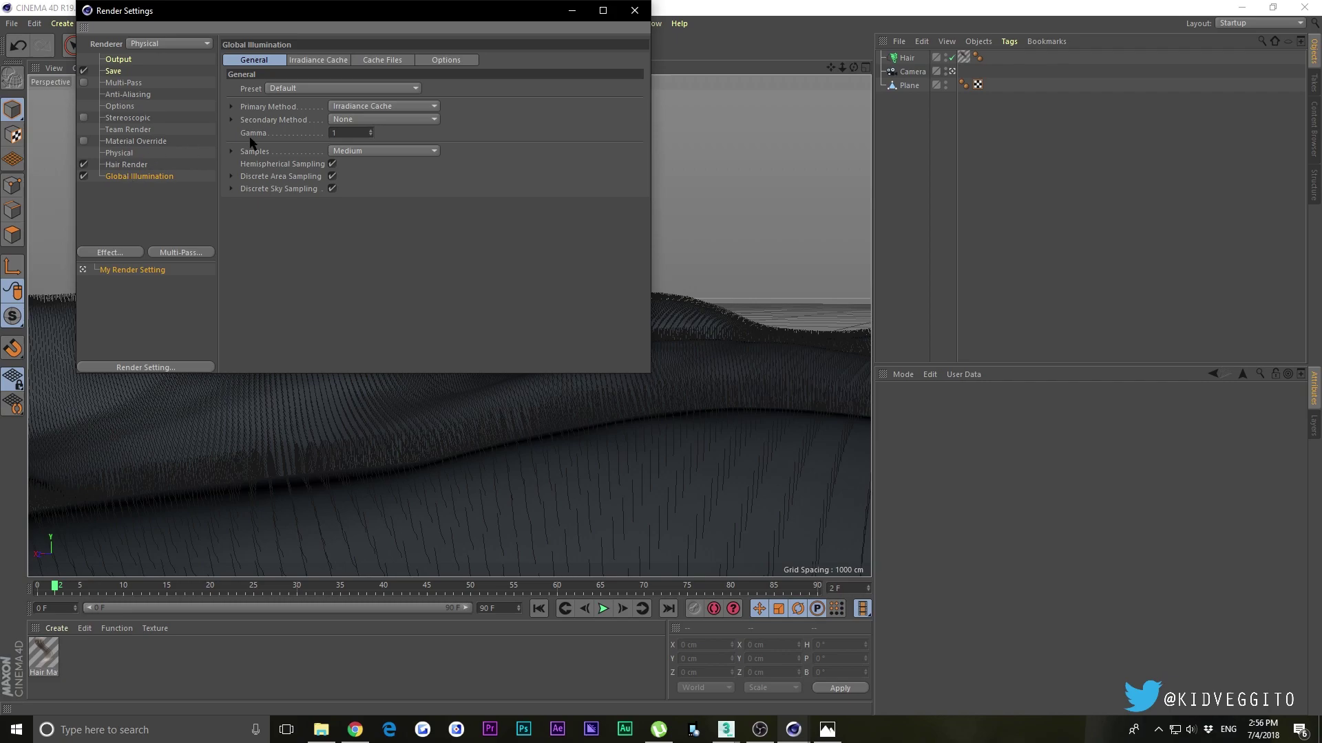
left_click(319, 88)
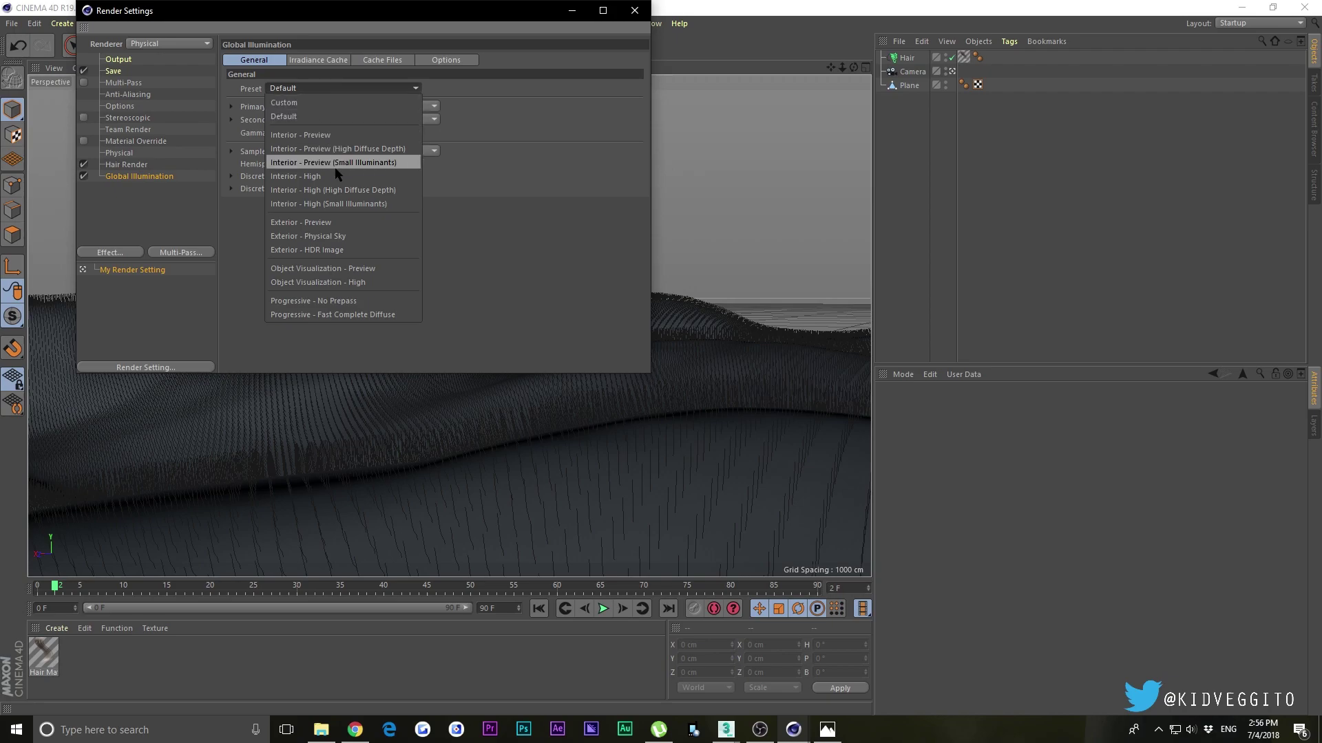
left_click(336, 251)
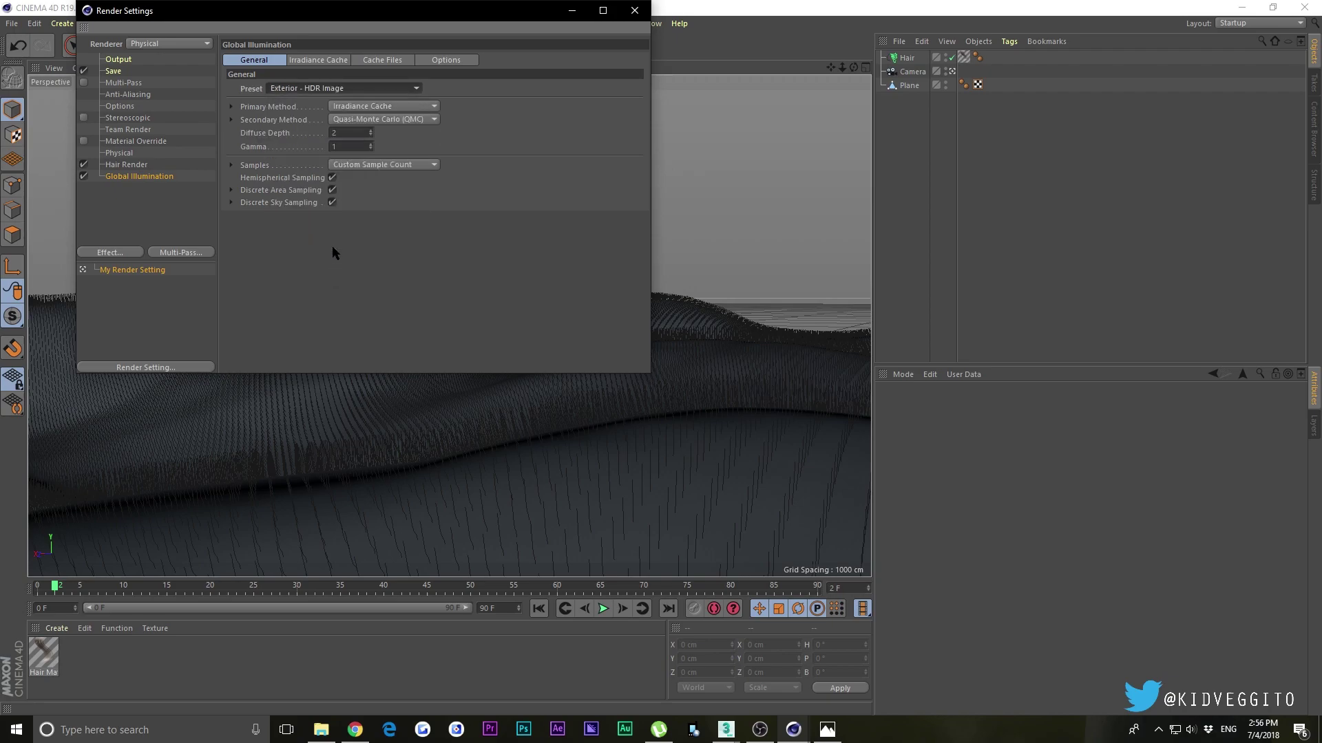
left_click(634, 11)
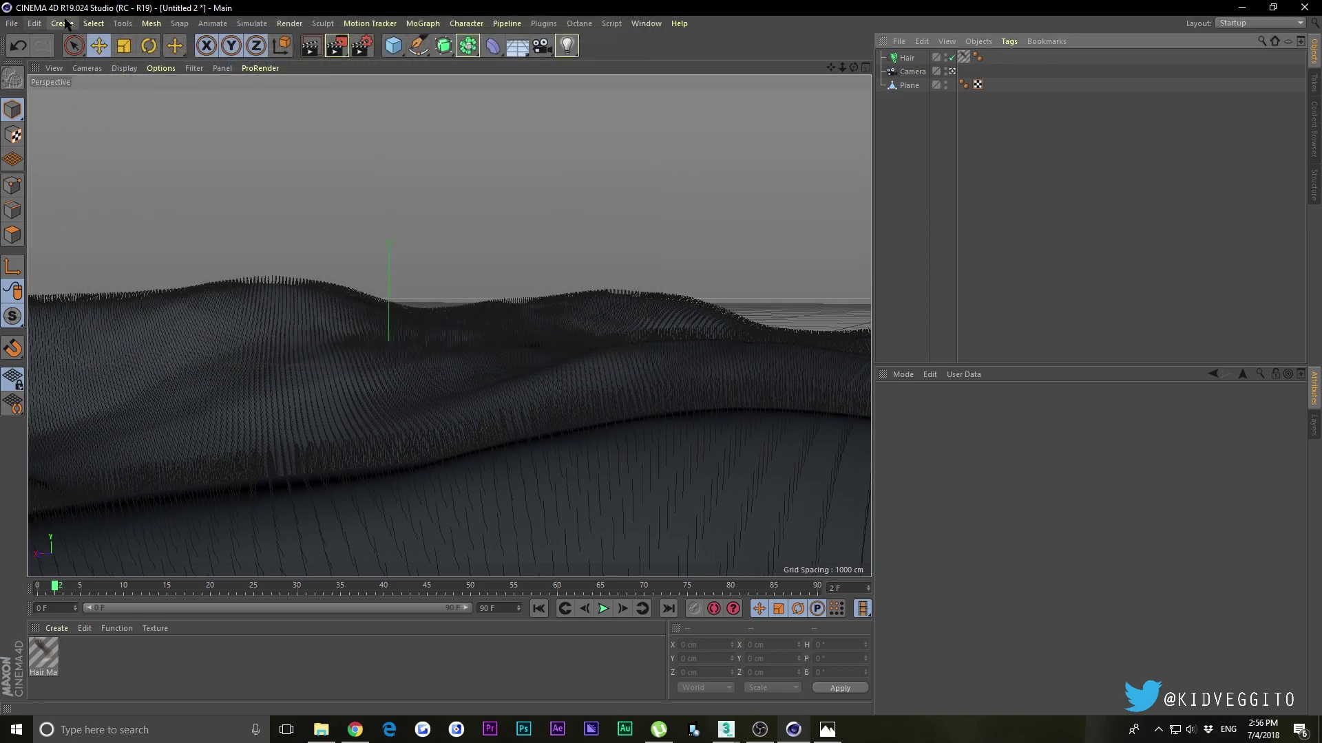
Step: Add a Sky object to the scene
left_click(63, 24)
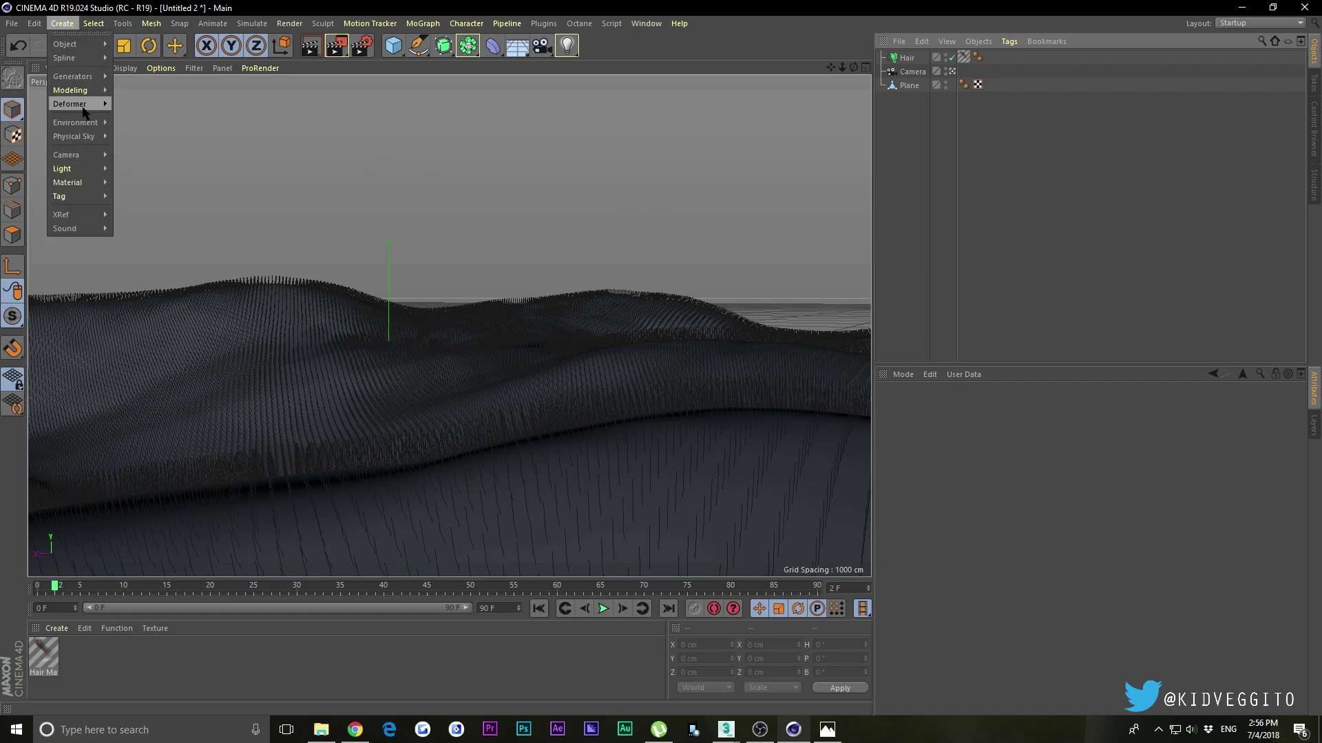
mouse_move(77, 123)
left_click(134, 141)
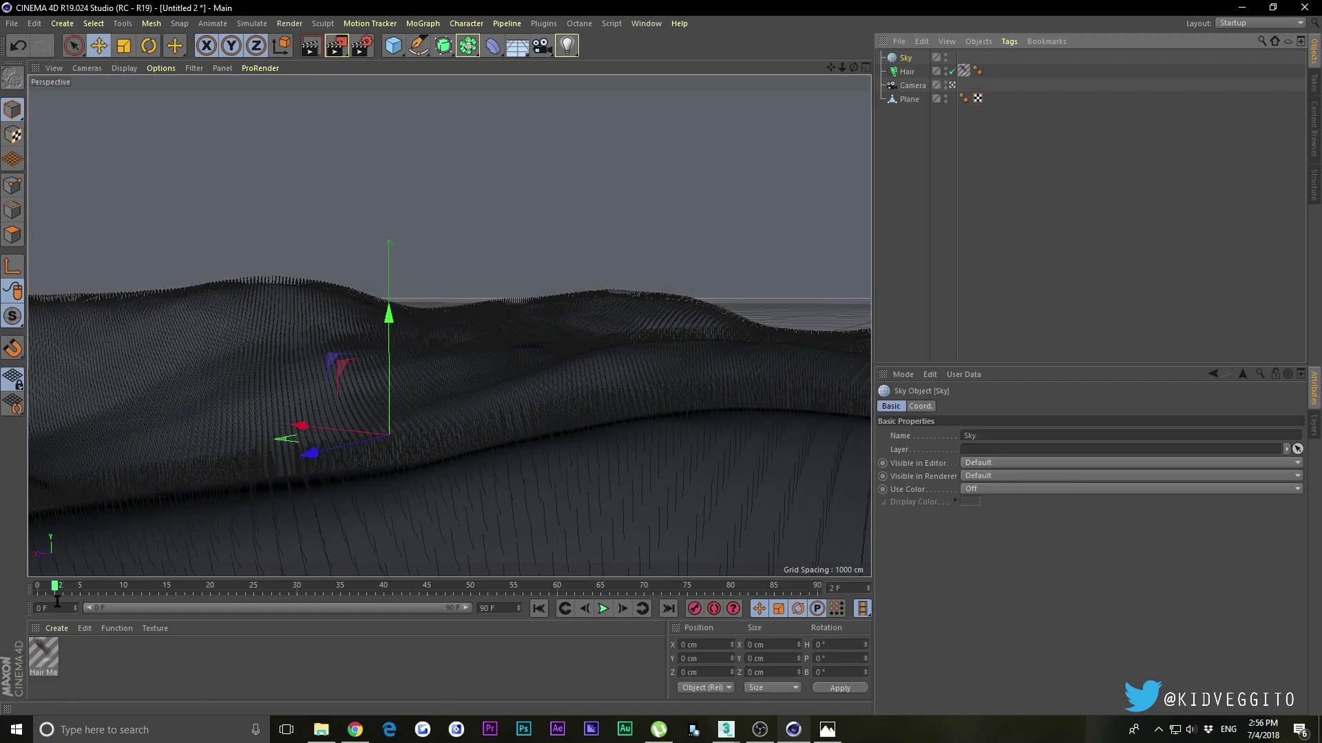
Step: Create a new material for editing and select Bryant_Park_Env.hdr in the Bryant_Park folder of the HDR Library in File Explorer
double_click(93, 652)
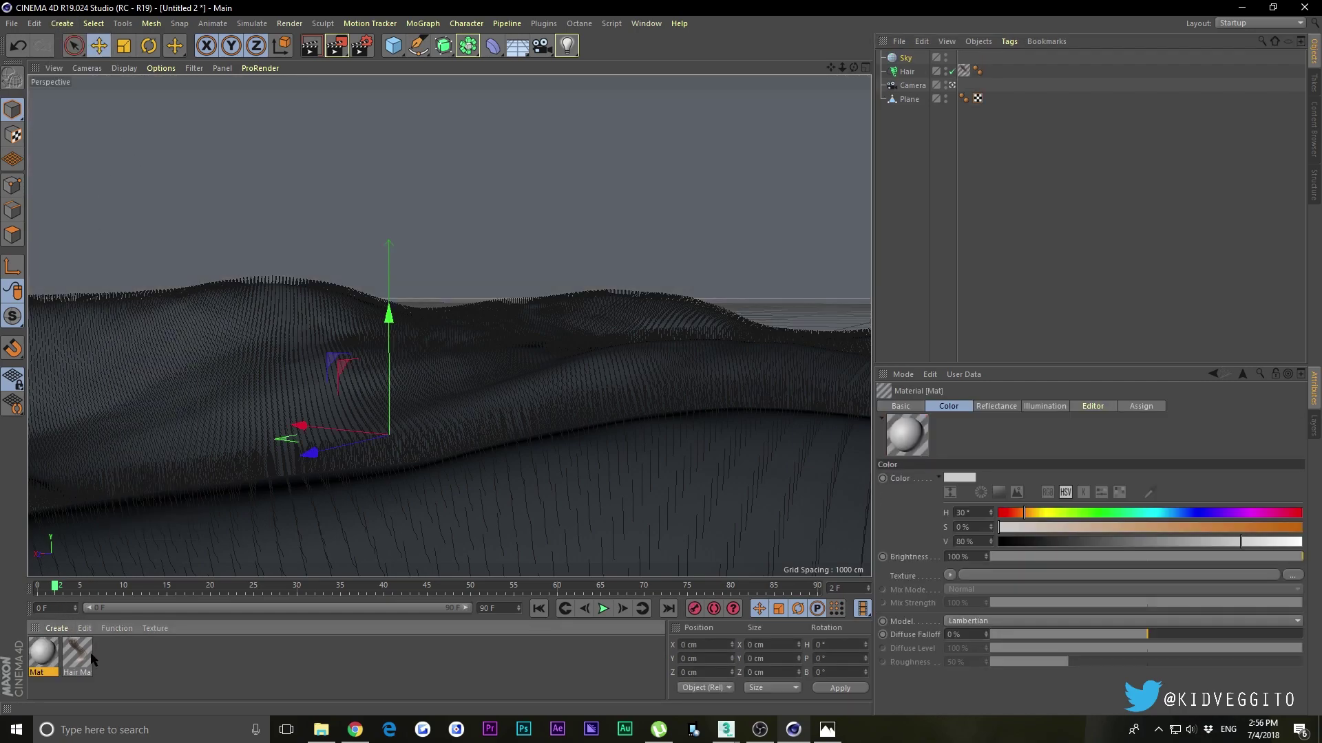
double_click(43, 652)
left_click(321, 728)
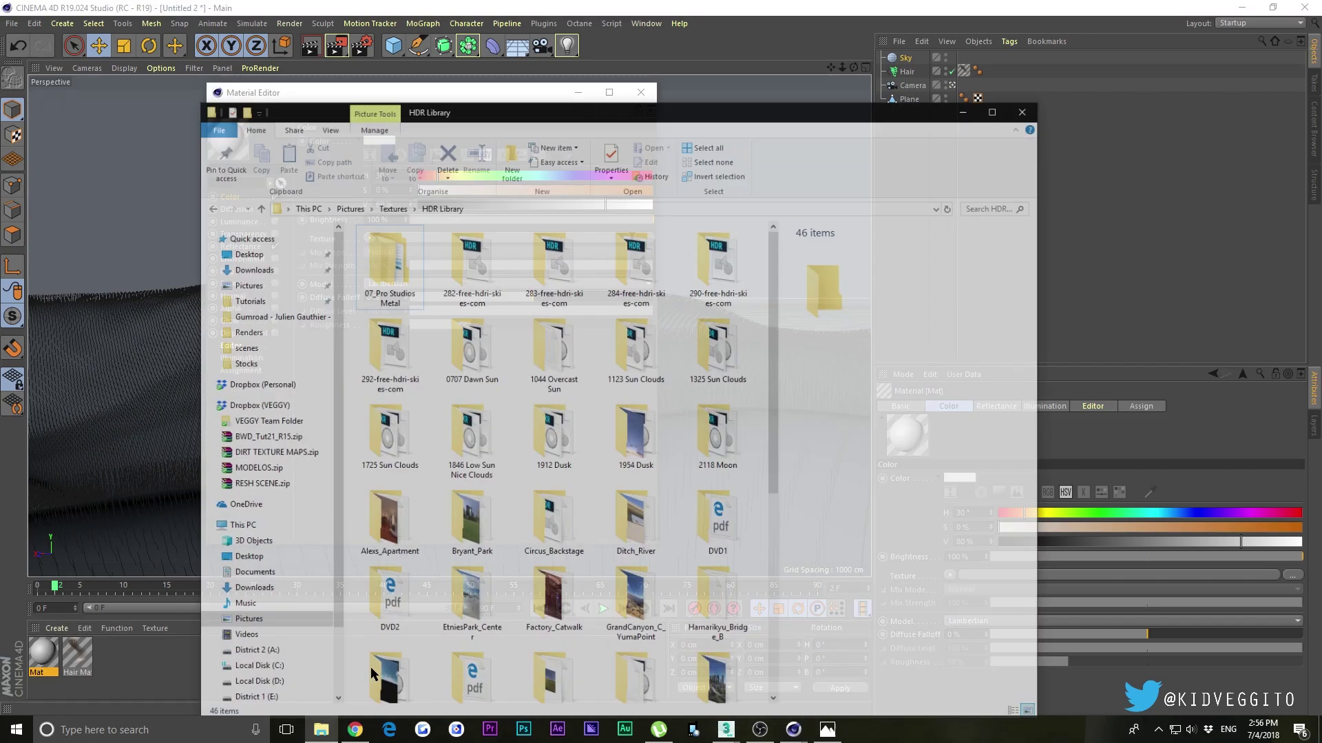
left_click_drag(623, 68, 813, 17)
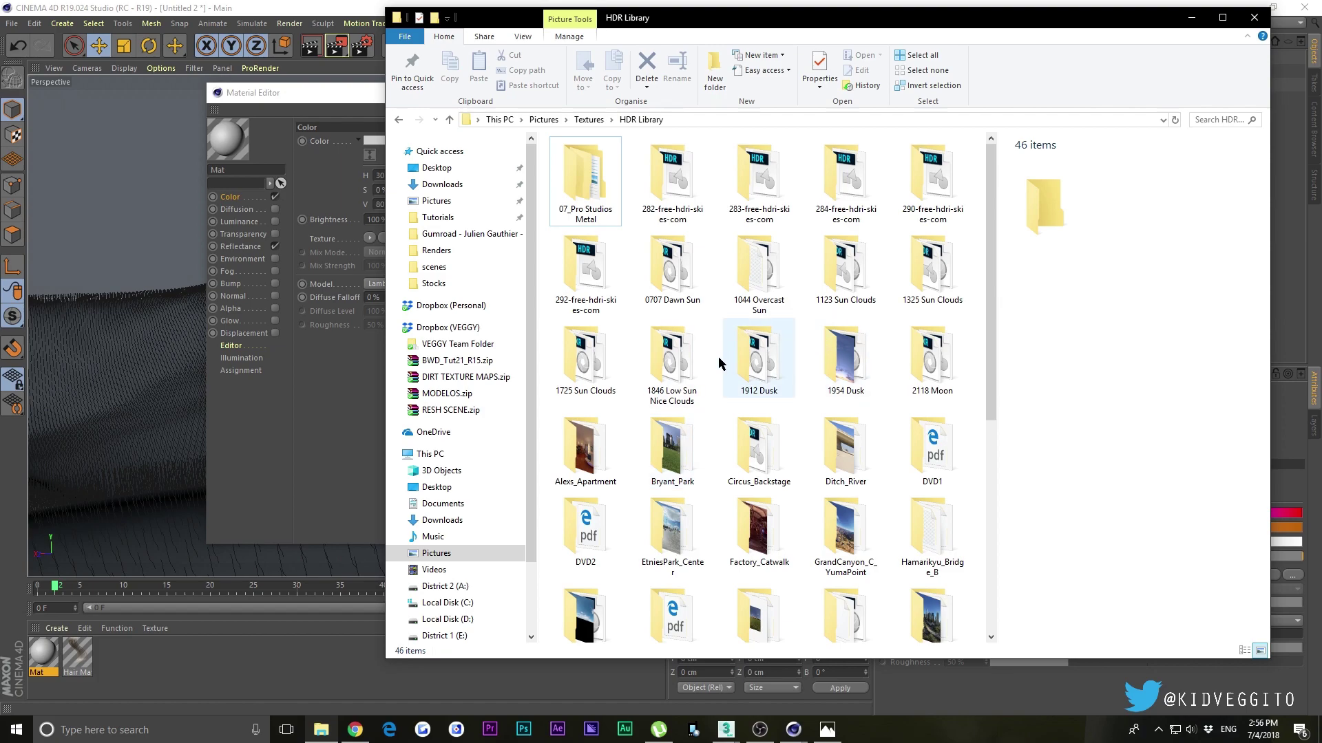
left_click(667, 363)
left_click(590, 360)
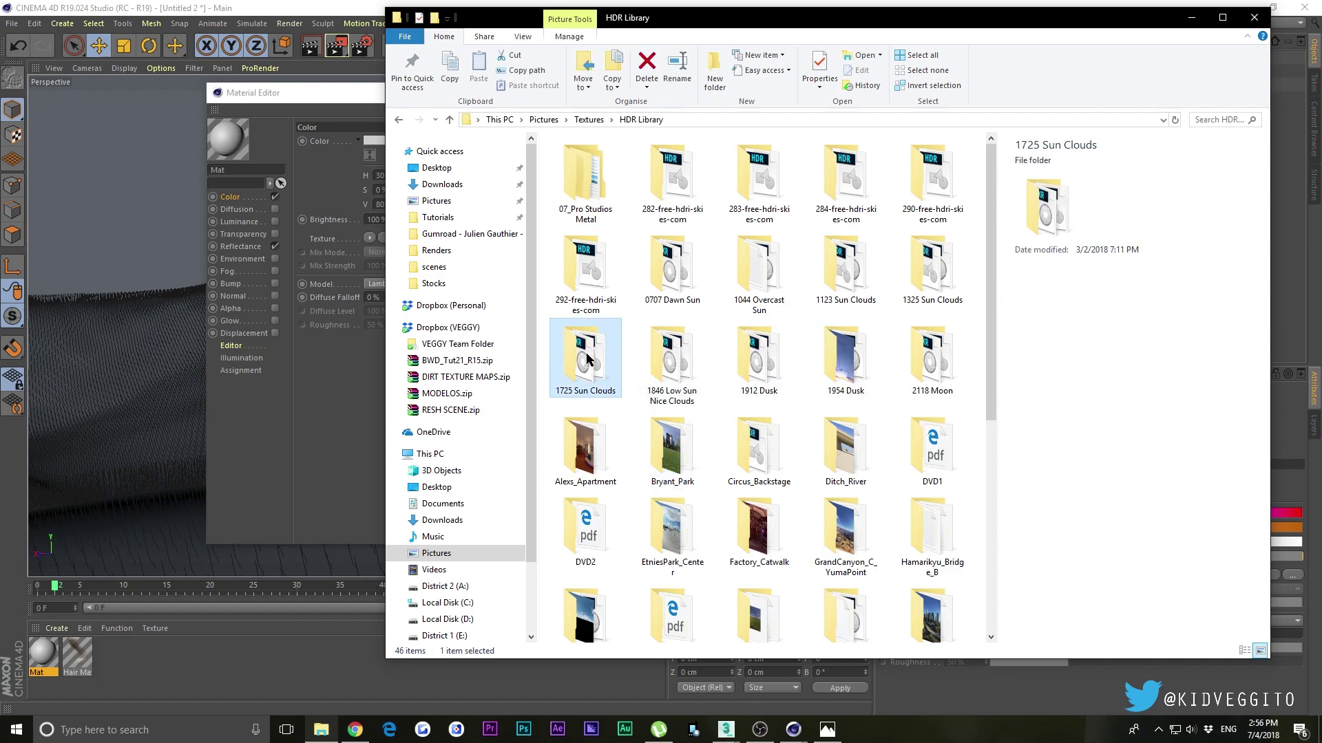
double_click(682, 448)
left_click(807, 185)
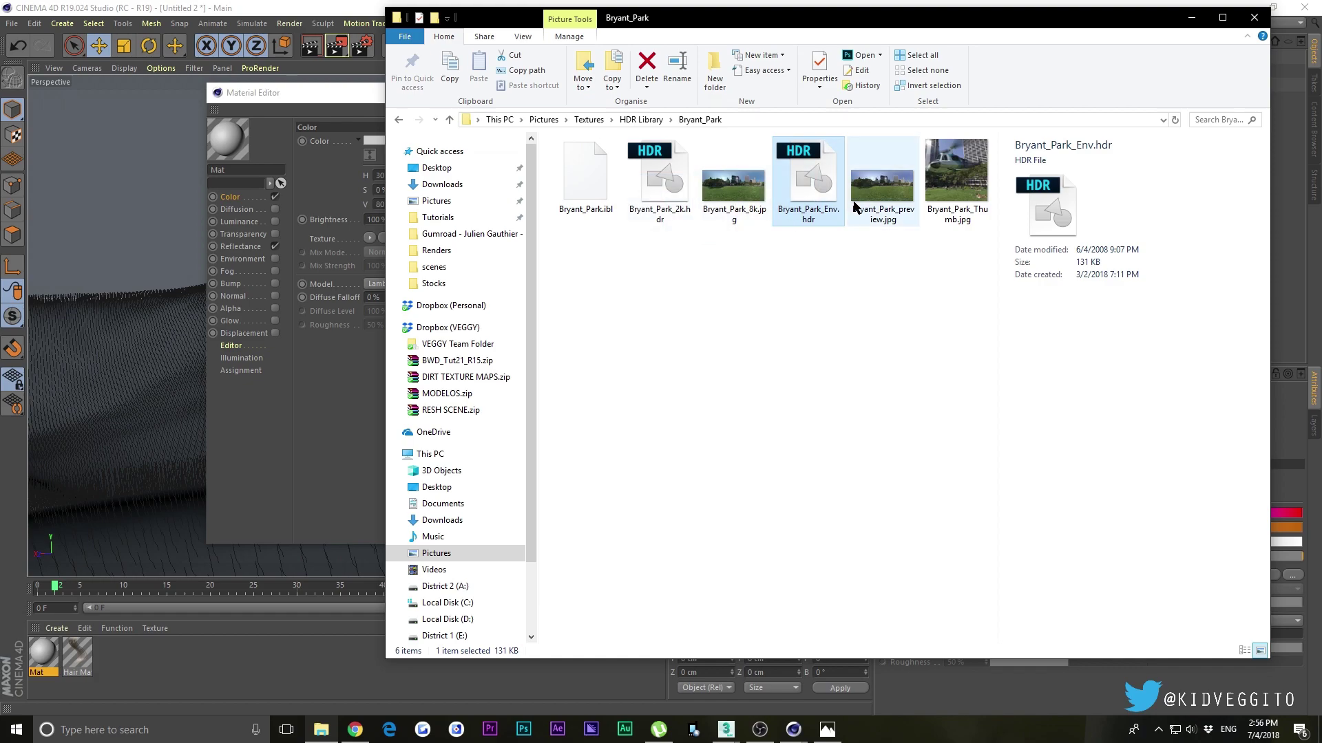
Step: Load Bryant_Park_Env.hdr as the new material's Color texture and apply the material to the Sky object
left_click_drag(791, 36, 1039, 107)
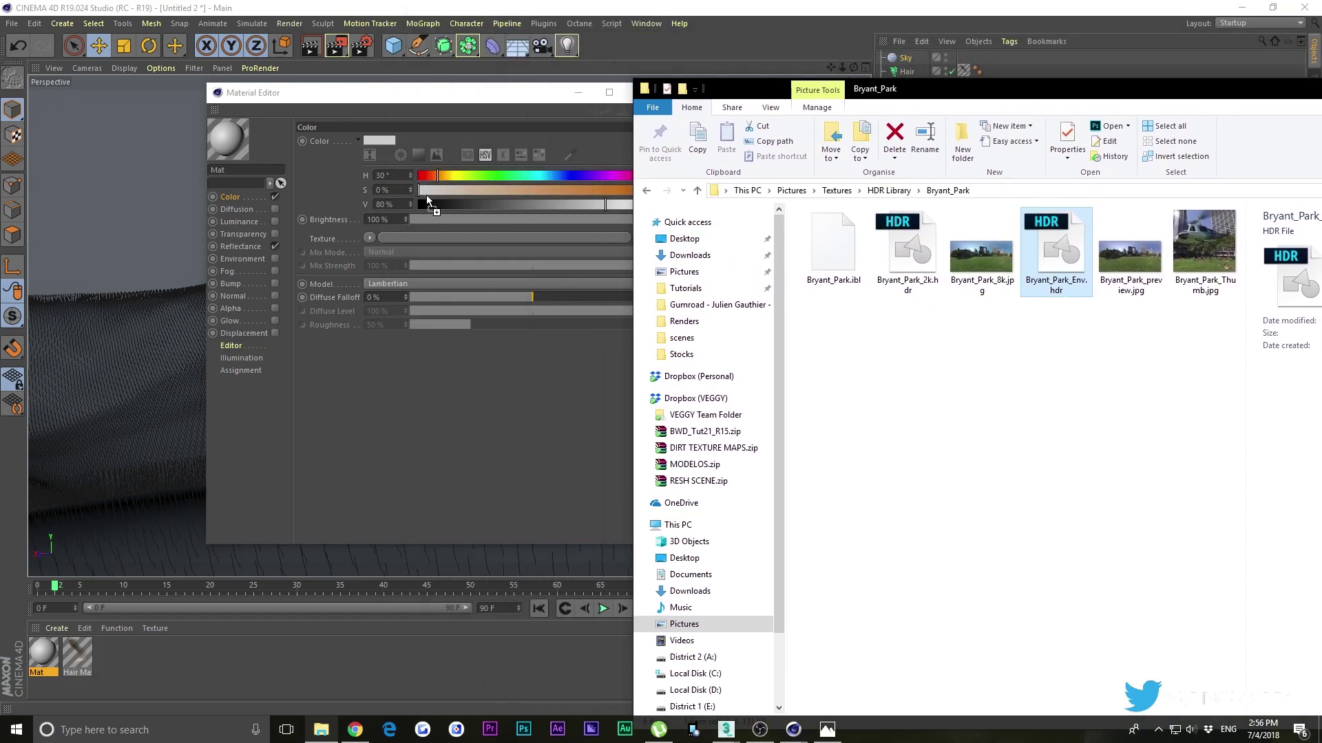
left_click_drag(435, 238, 435, 238)
left_click(679, 410)
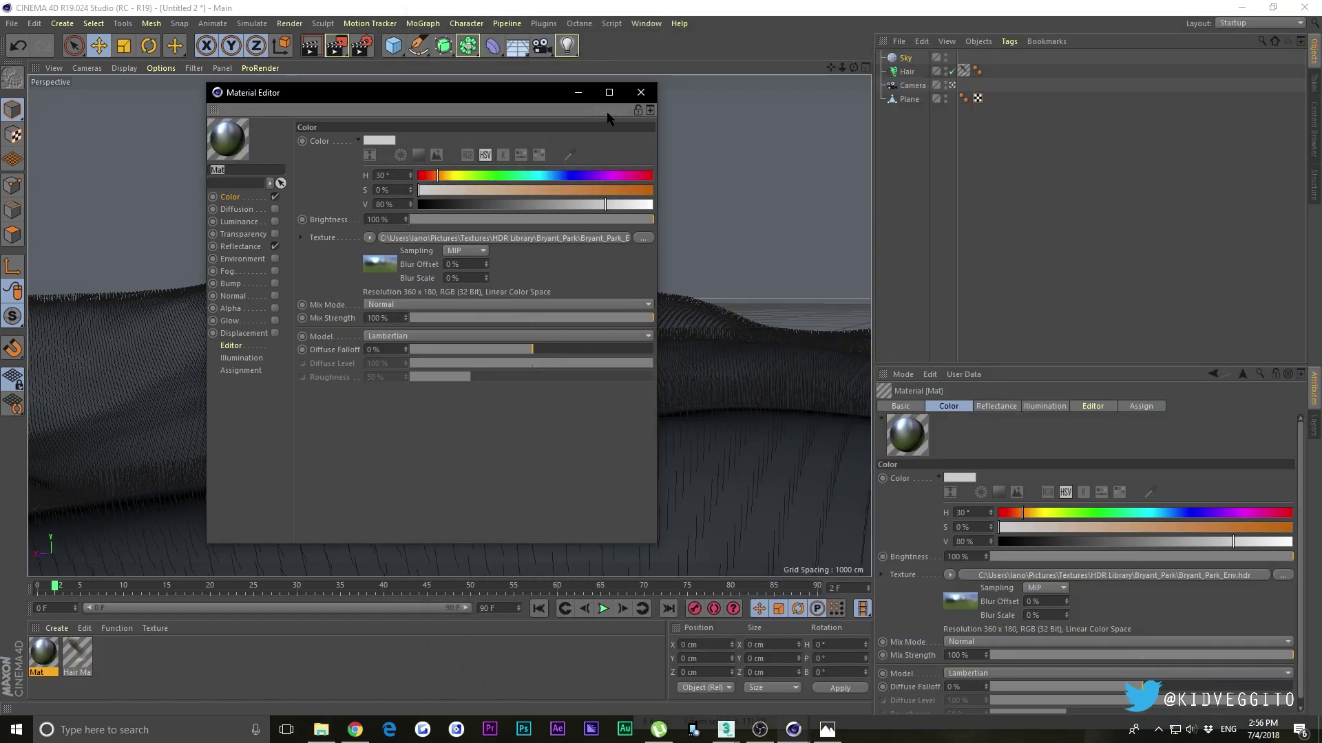
left_click(642, 95)
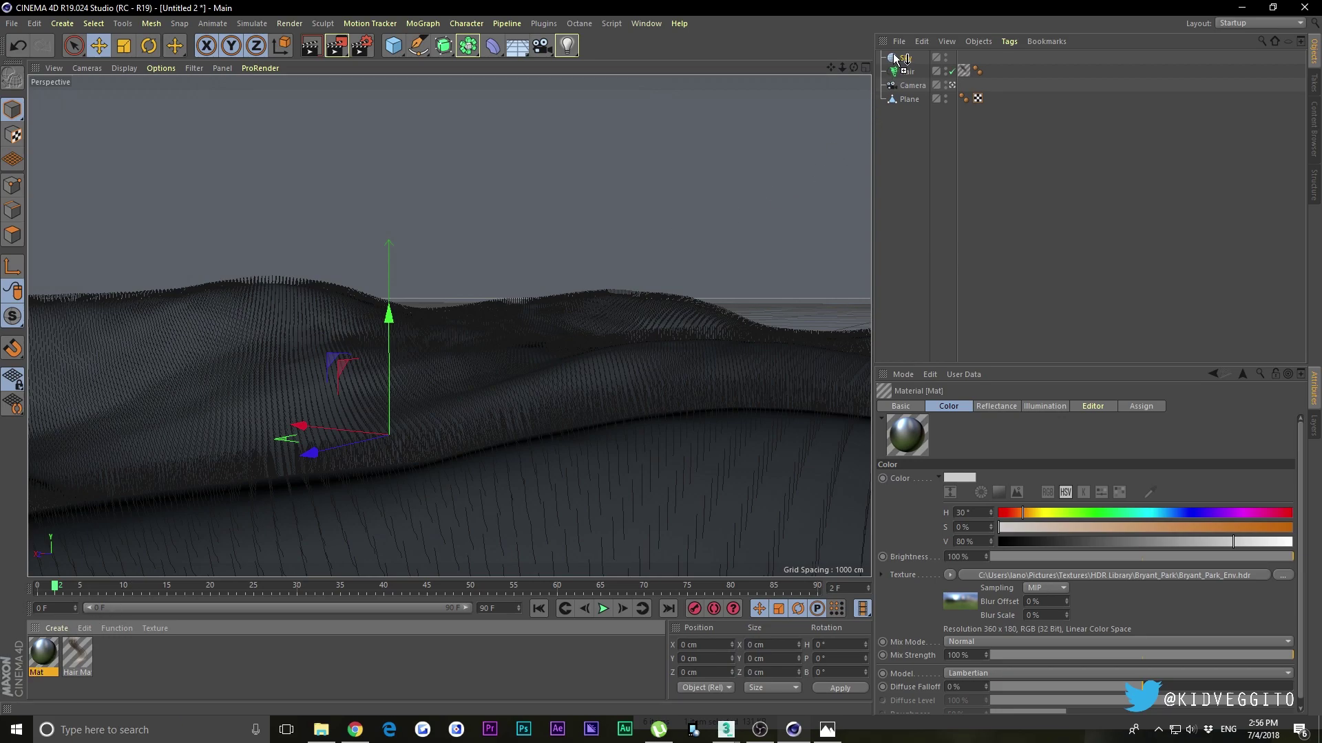
left_click_drag(894, 58, 898, 59)
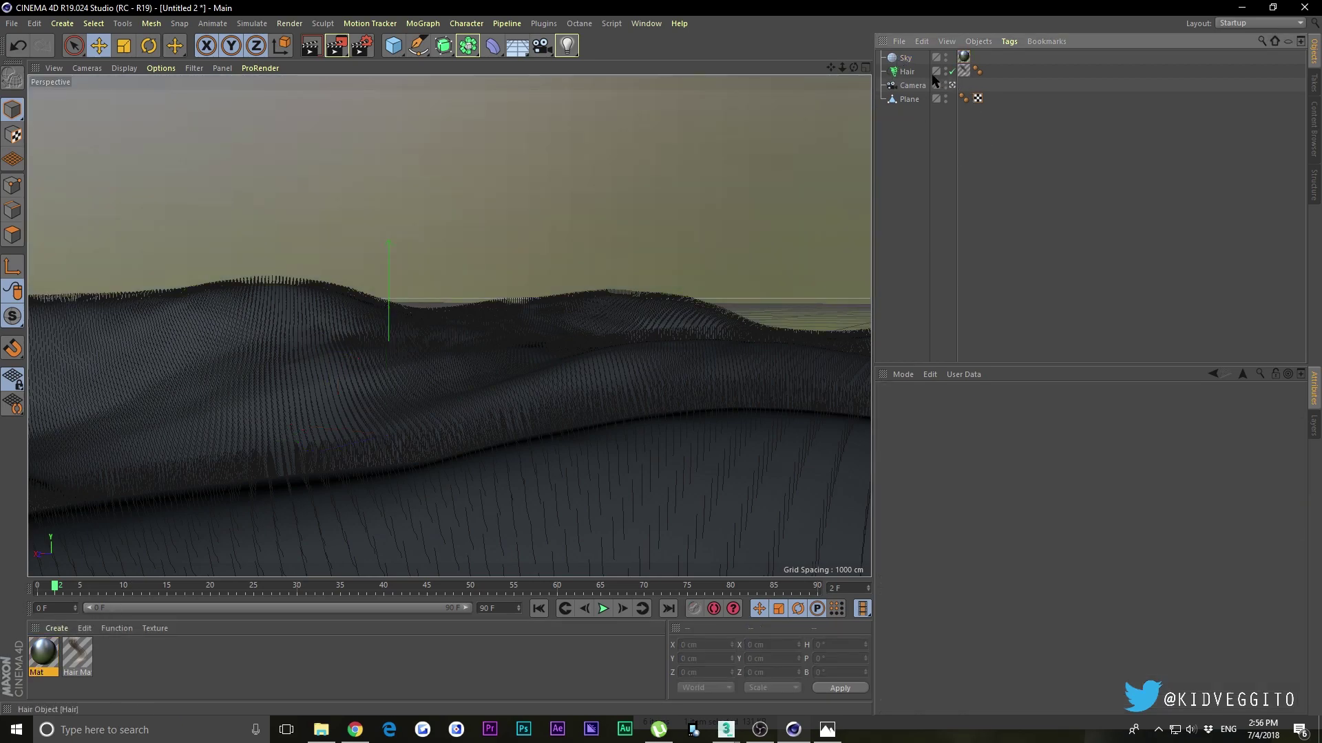
Step: Switch the viewport out of the scene camera to an overview of the whole plane
scroll(449, 324, "up", 3)
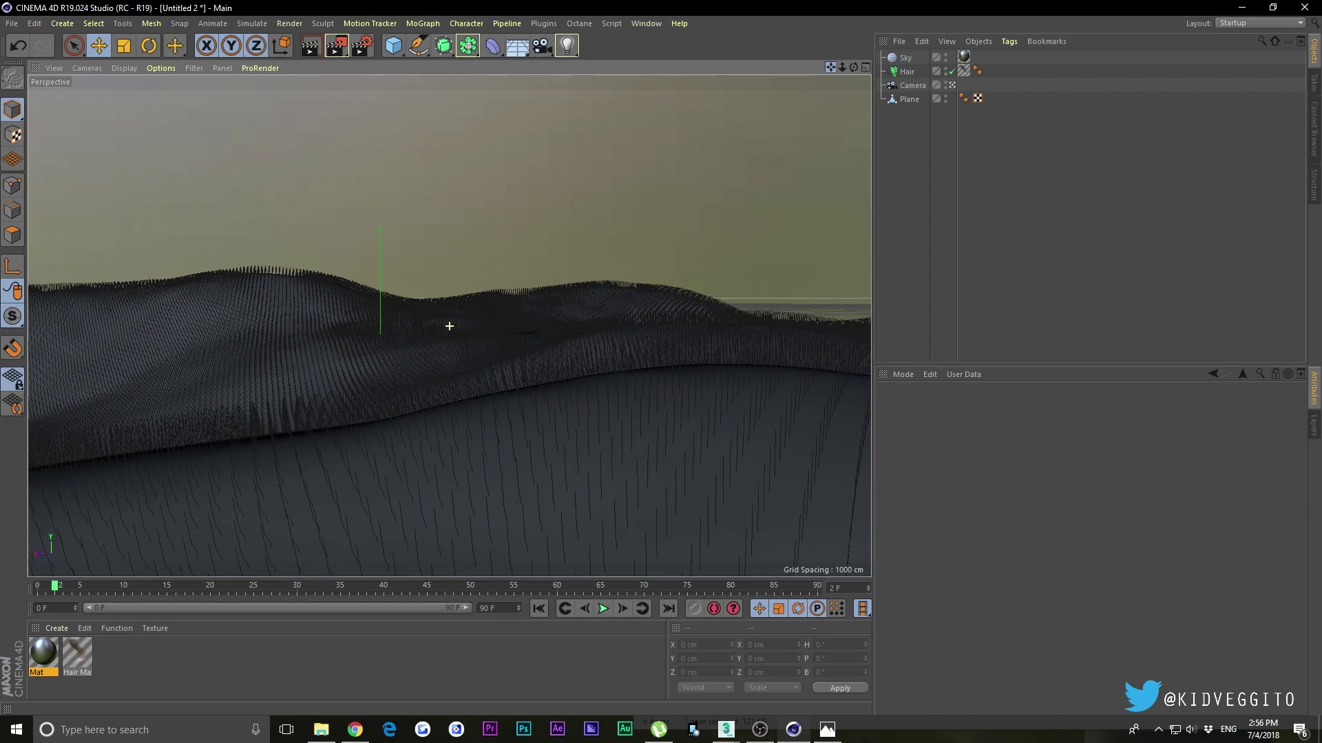
scroll(449, 326, "down", 2)
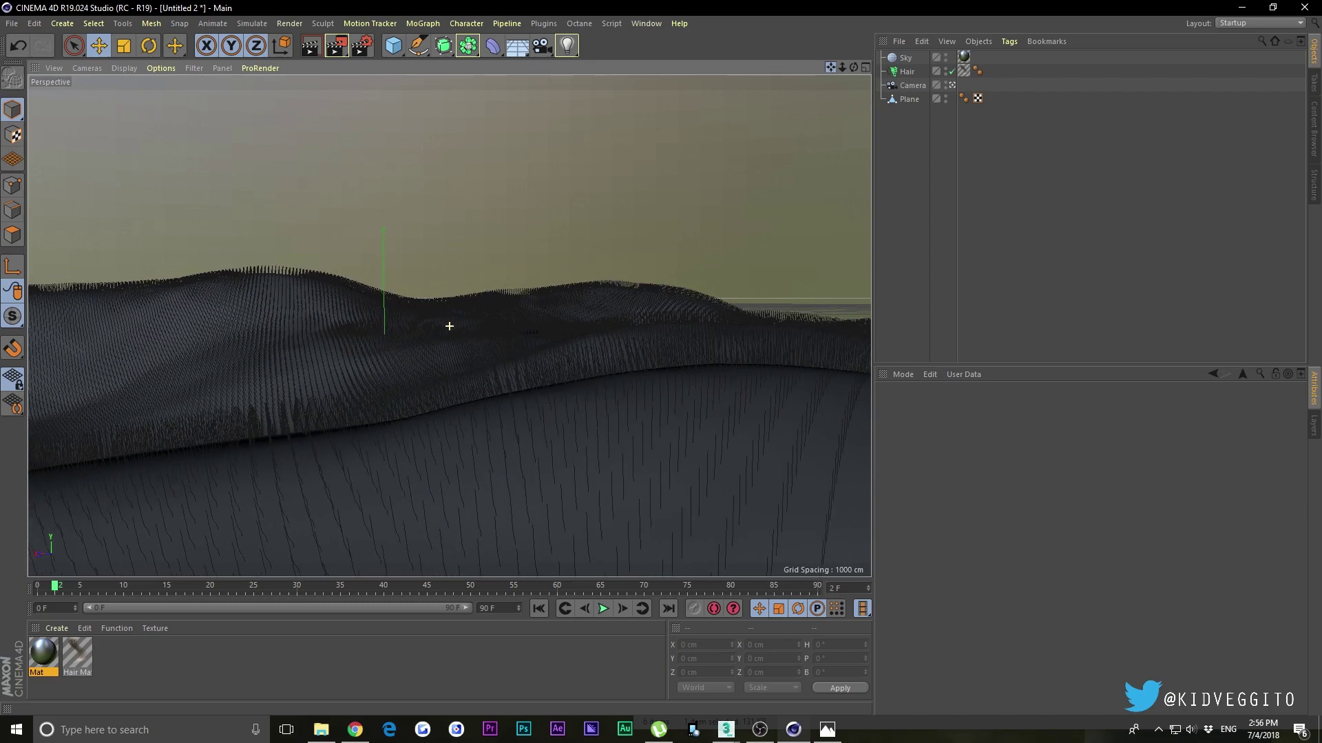
left_click(950, 86)
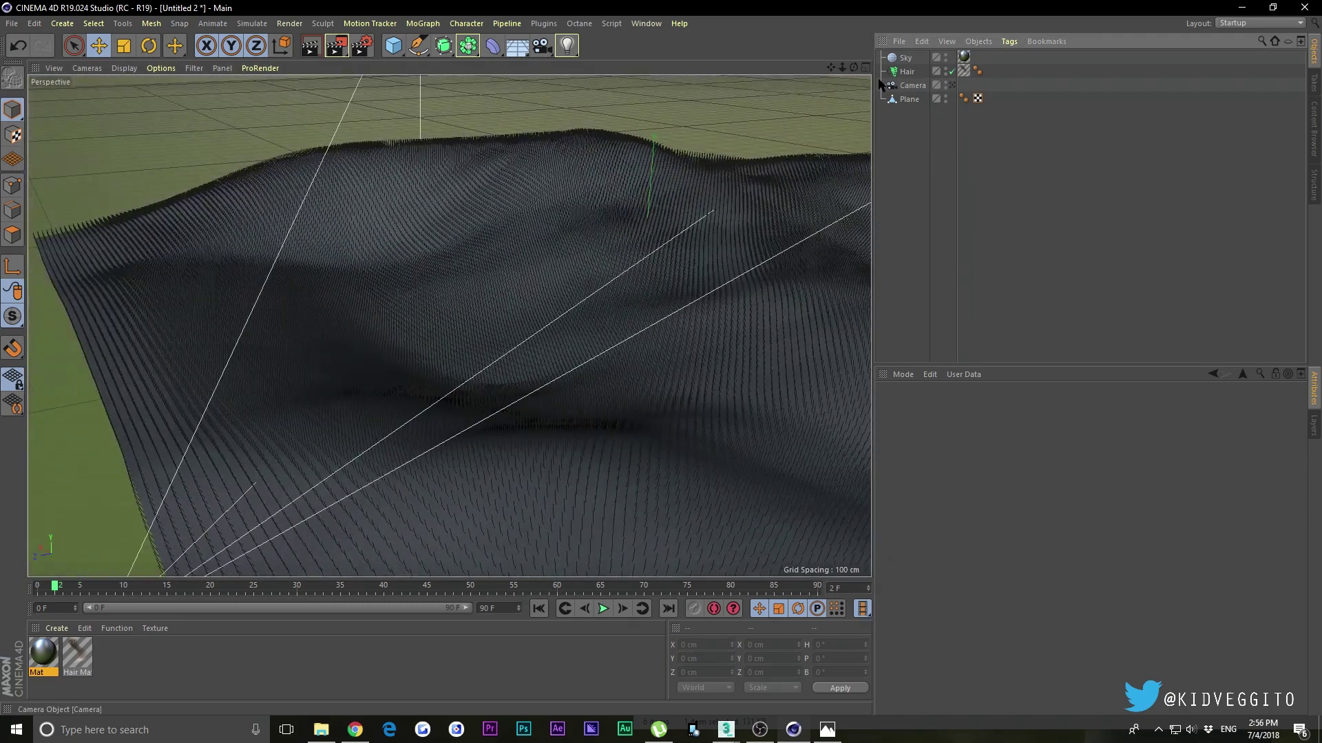
mouse_move(844, 68)
left_mouse_down()
mouse_move(831, 69)
mouse_move(943, 69)
mouse_move(768, 176)
mouse_move(839, 67)
mouse_move(743, 67)
mouse_move(852, 69)
left_mouse_up()
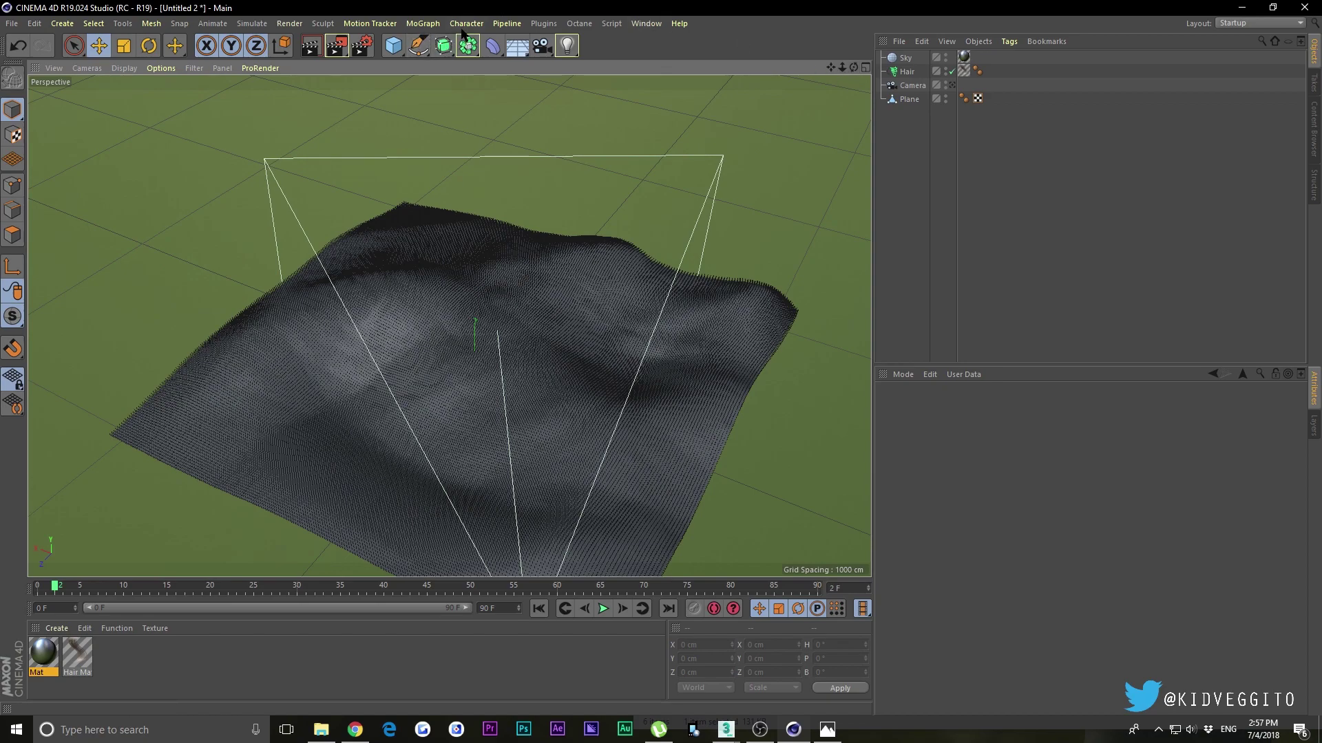
Step: Add an area light and raise it above the plane to about 348 cm on Y
left_click(567, 46)
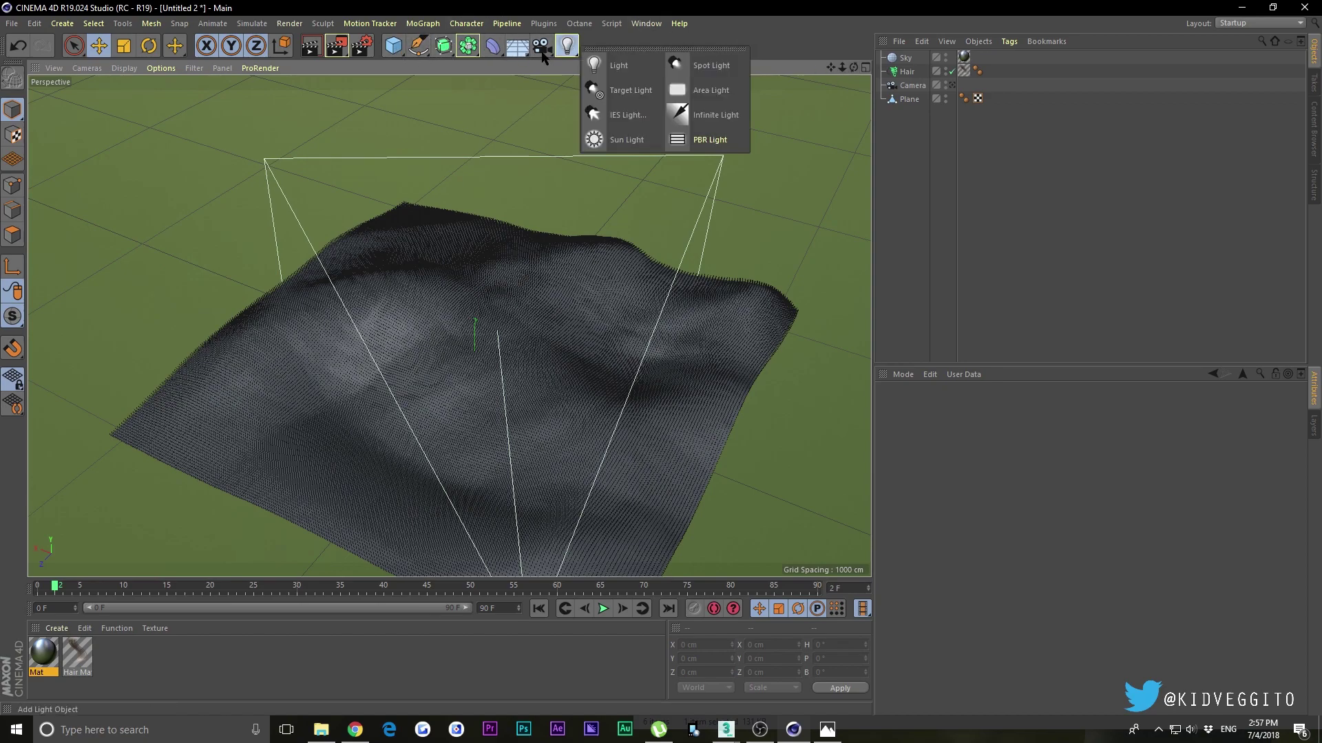
left_click(713, 101)
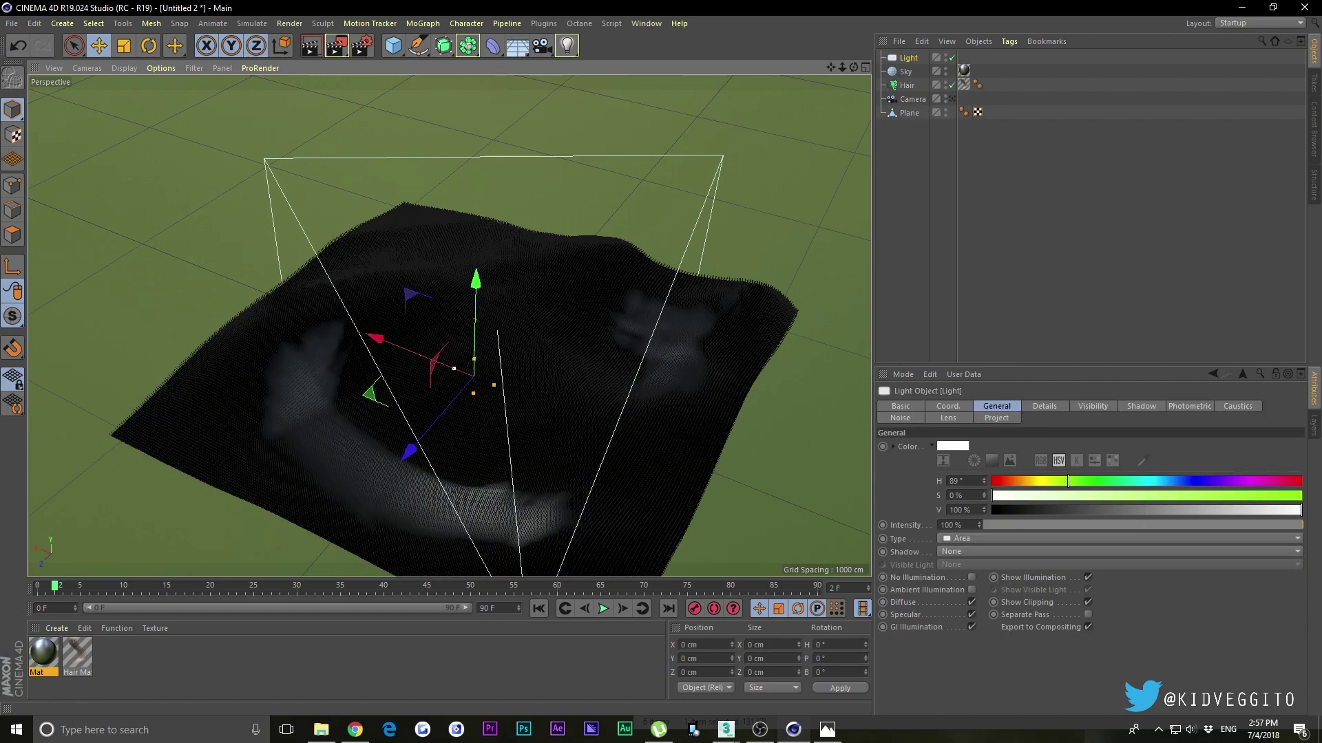
left_click_drag(479, 340, 483, 273)
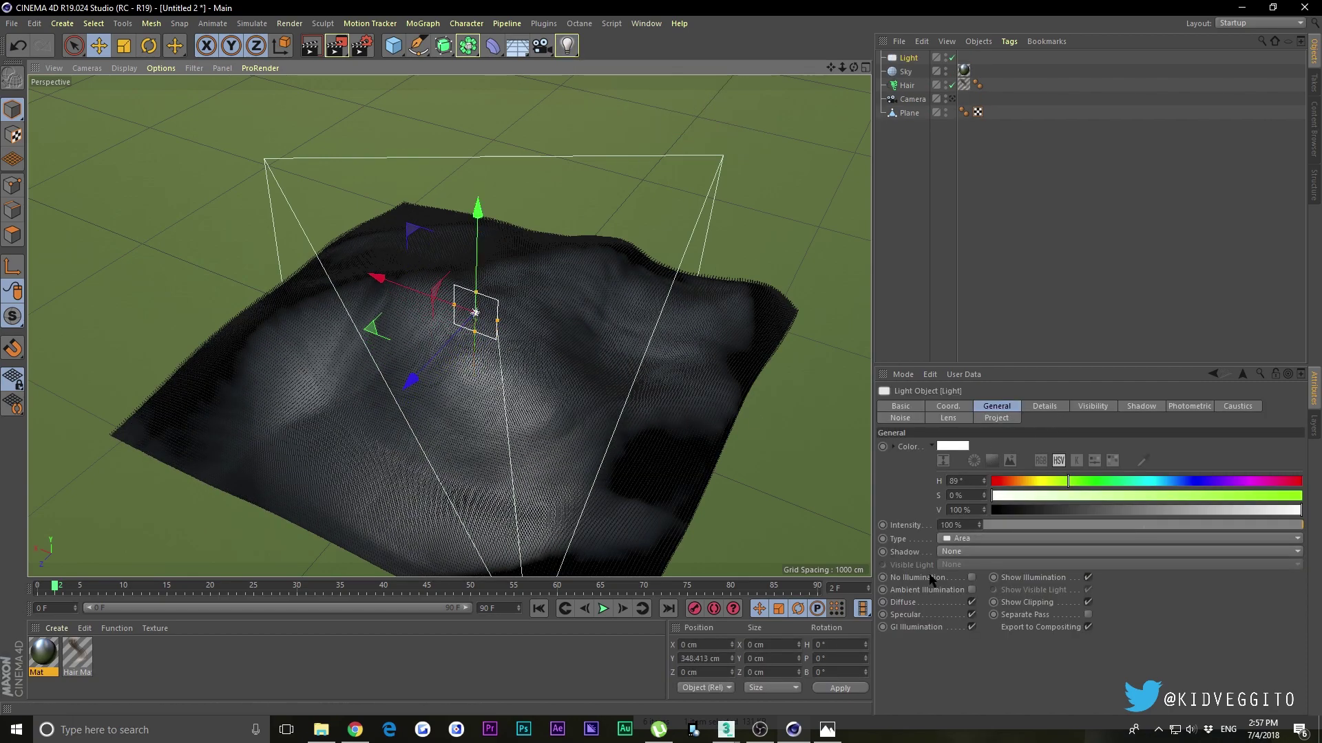
Step: Give the area light Raytraced (Hard) shadows and Inverse Square (Physically Accurate) falloff, and enable Z Direction Only
left_click(961, 551)
left_click(973, 590)
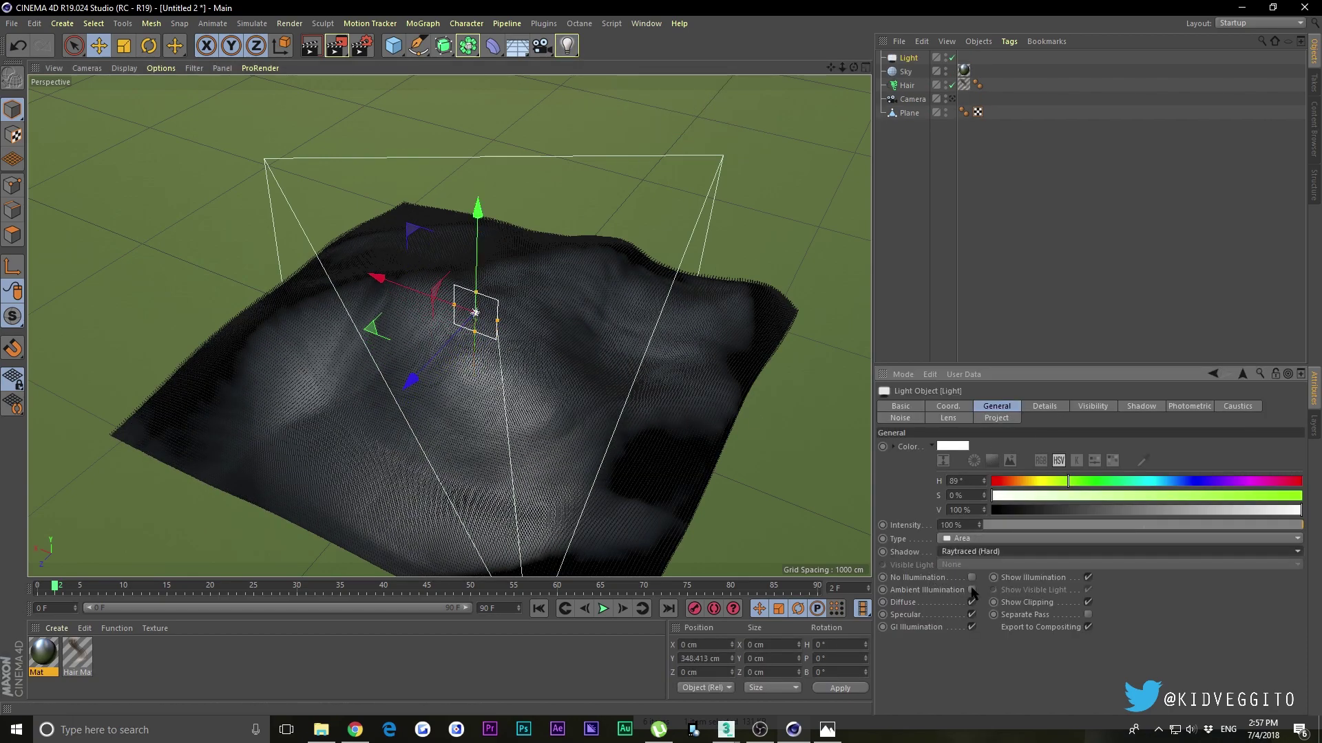
left_click(1043, 407)
left_click(999, 693)
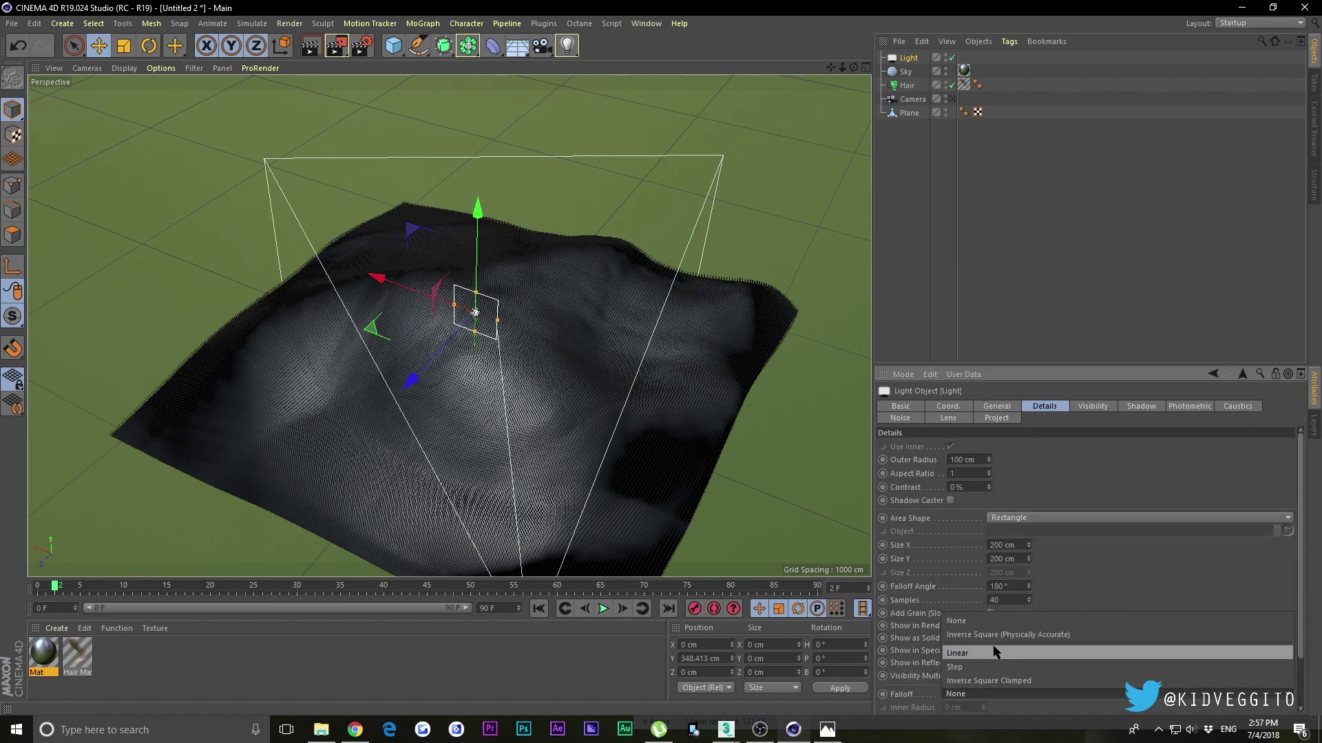
left_click(1005, 628)
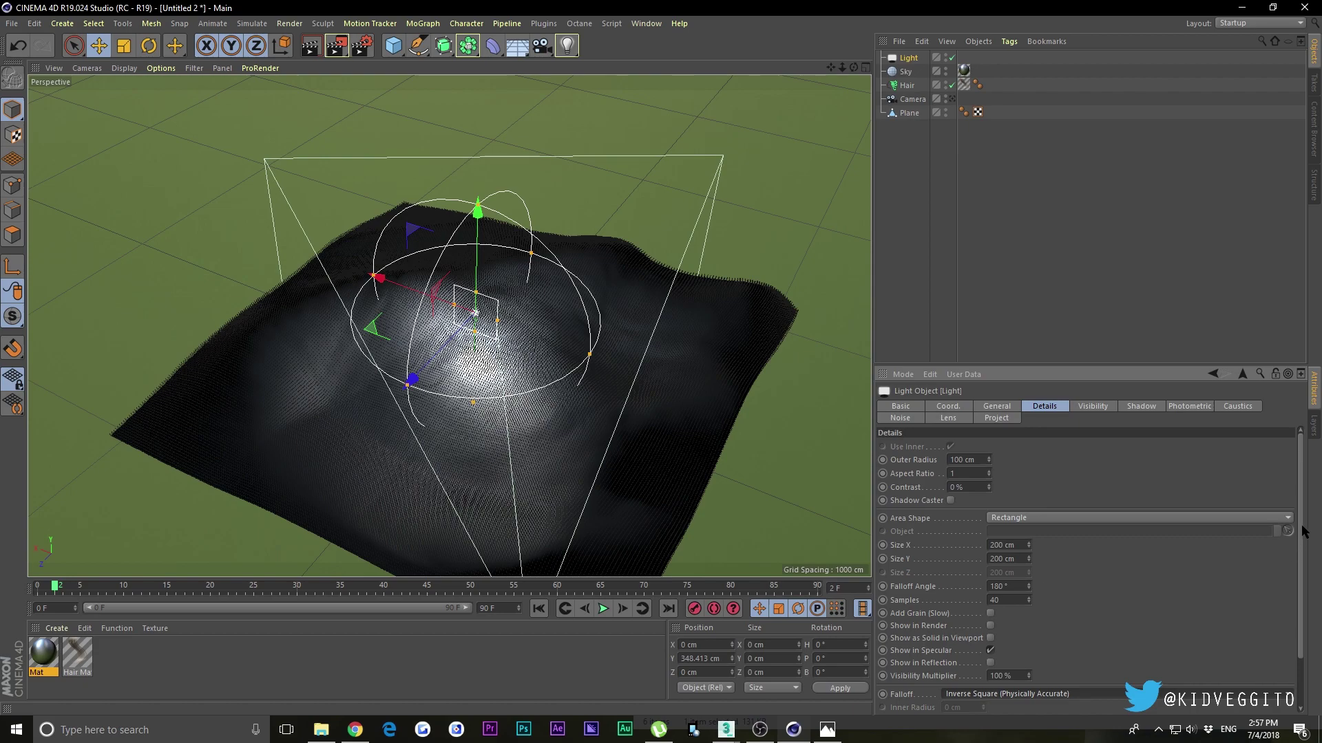
scroll(1303, 530, "down", 2)
left_click(1064, 675)
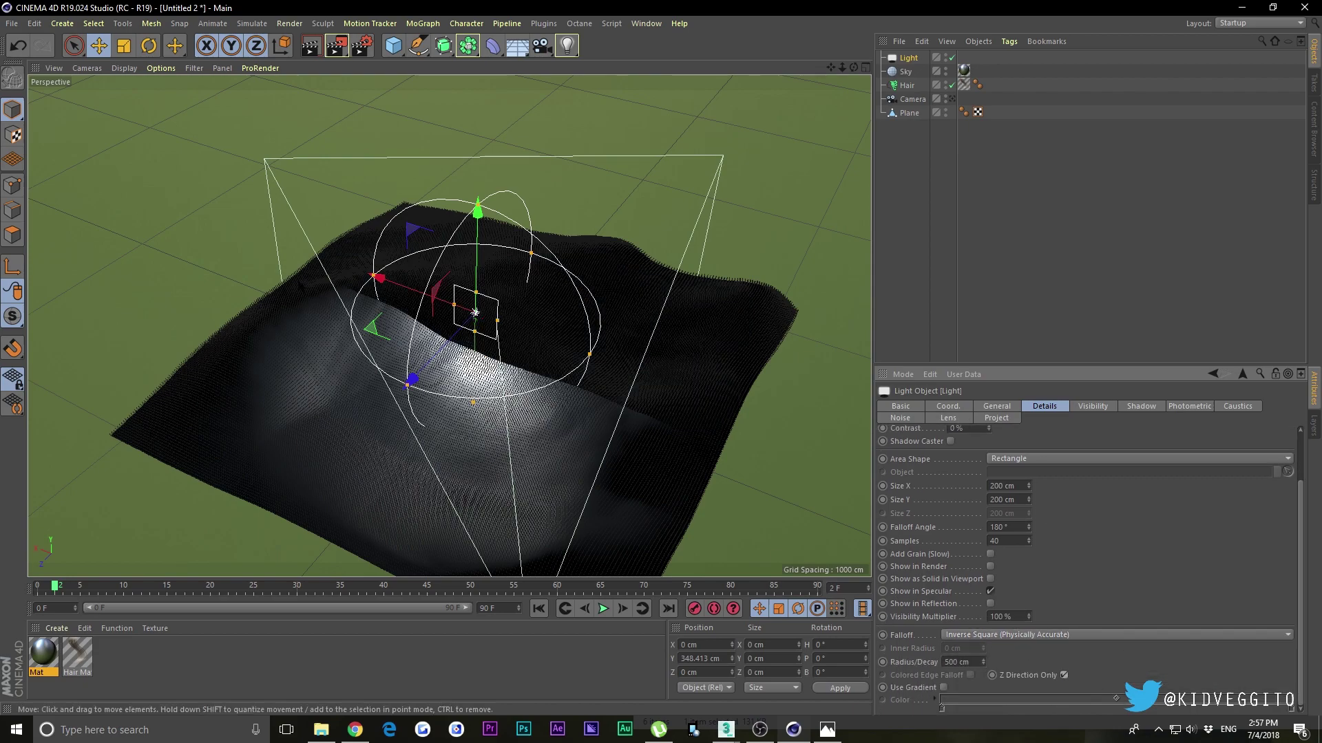
Step: Rotate the area light to a heading of -90°
left_click(148, 45)
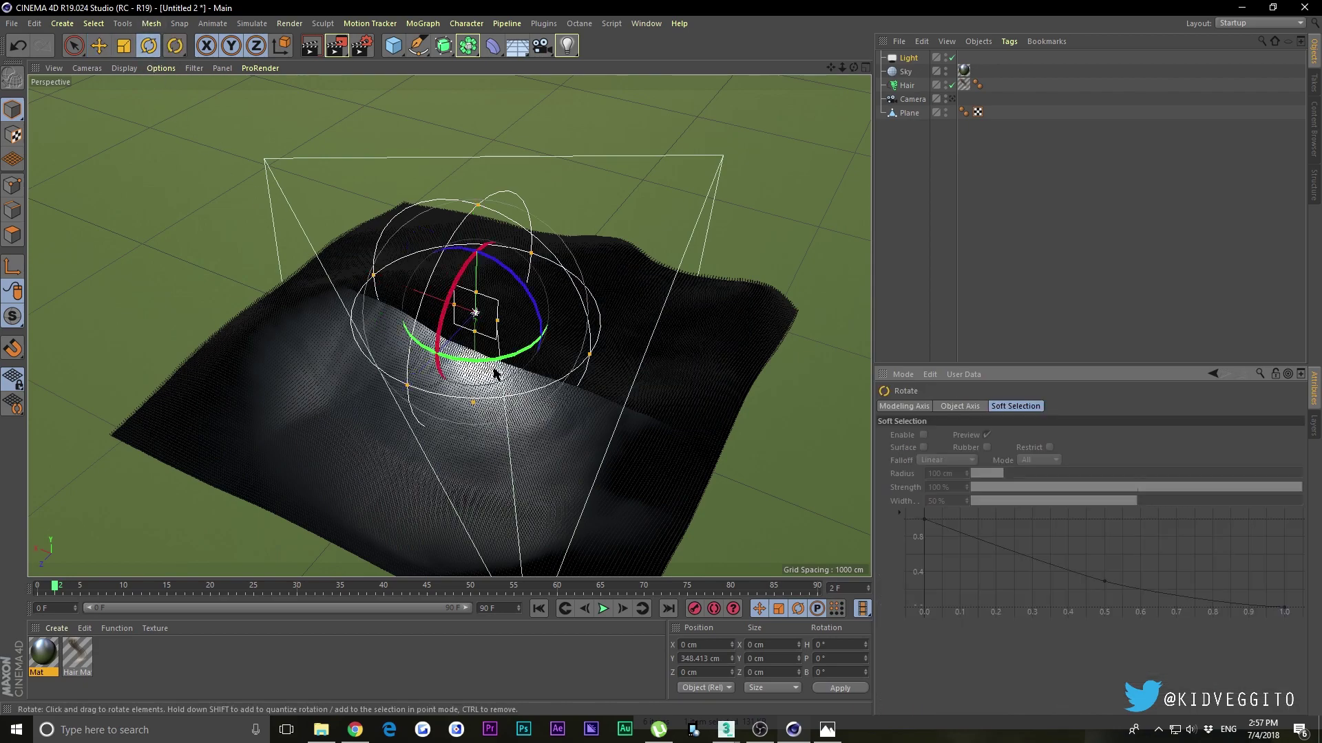
left_click_drag(489, 364, 376, 325)
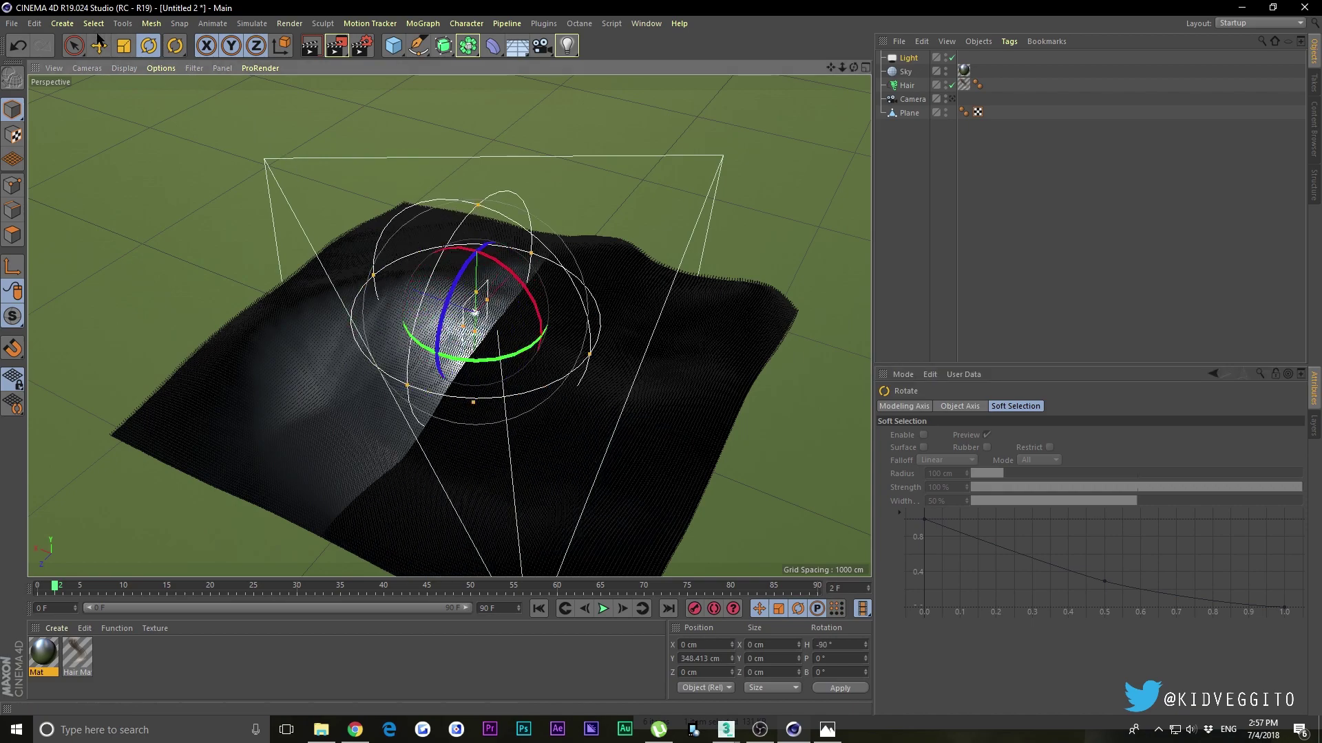
Step: Move the area light out past the plane's edge to about X -1205 cm and Y 418 cm
key("e")
left_click_drag(429, 304, 803, 338)
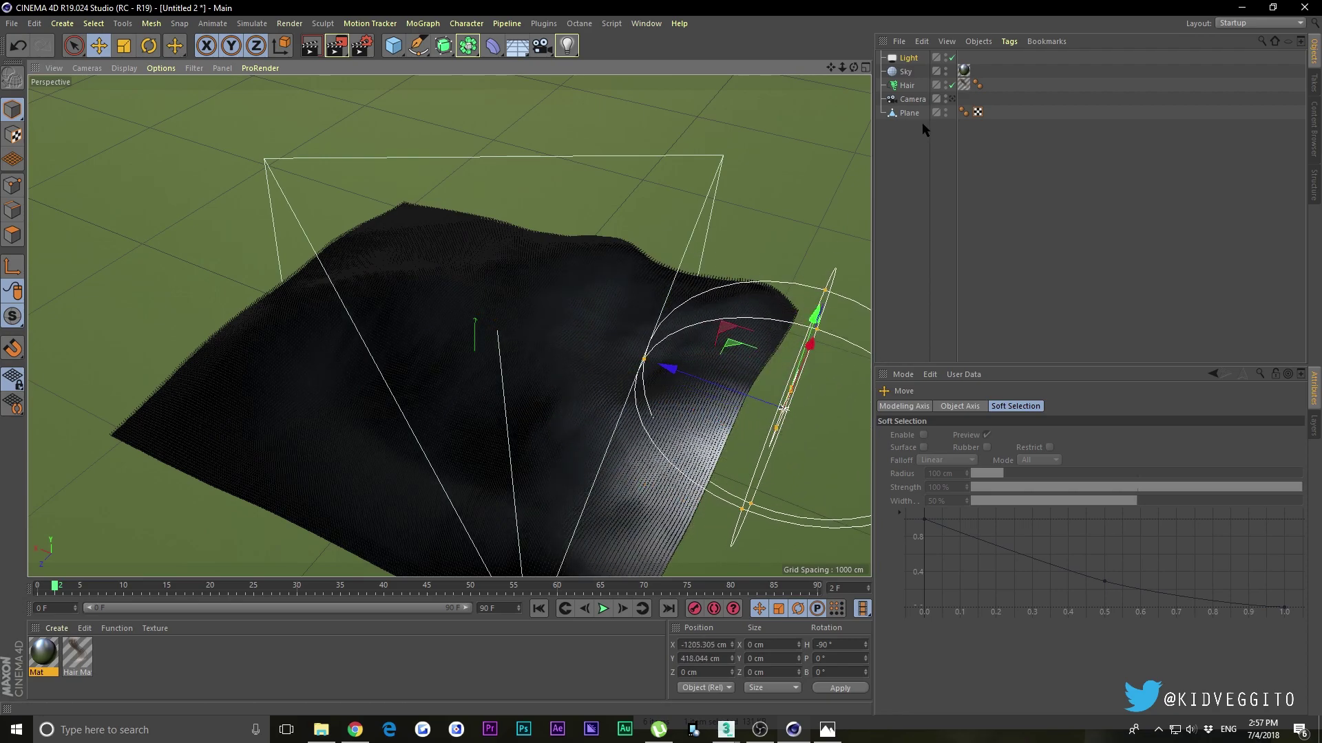
left_click(948, 100)
left_click(949, 100)
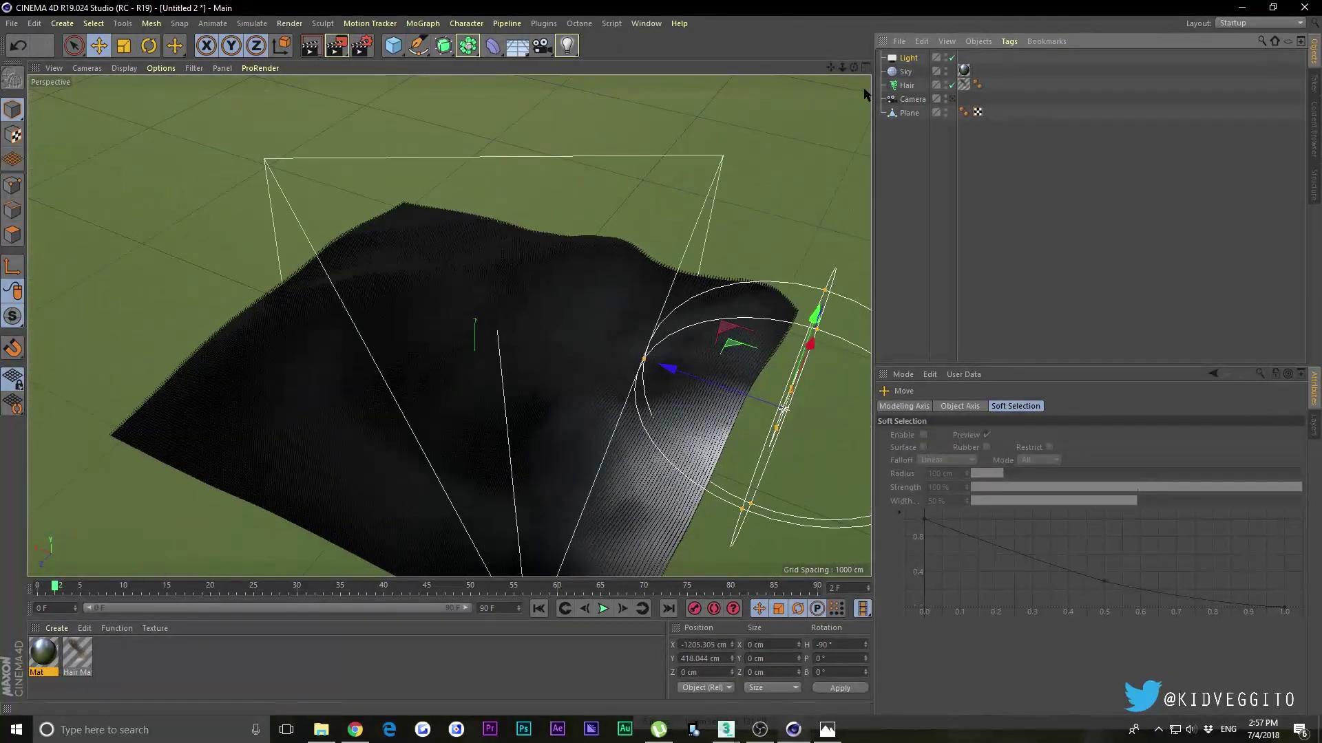
Step: Enlarge the area light's rectangle, stretching it much wider and taller along the plane's edge
left_click_drag(855, 68, 1012, 126)
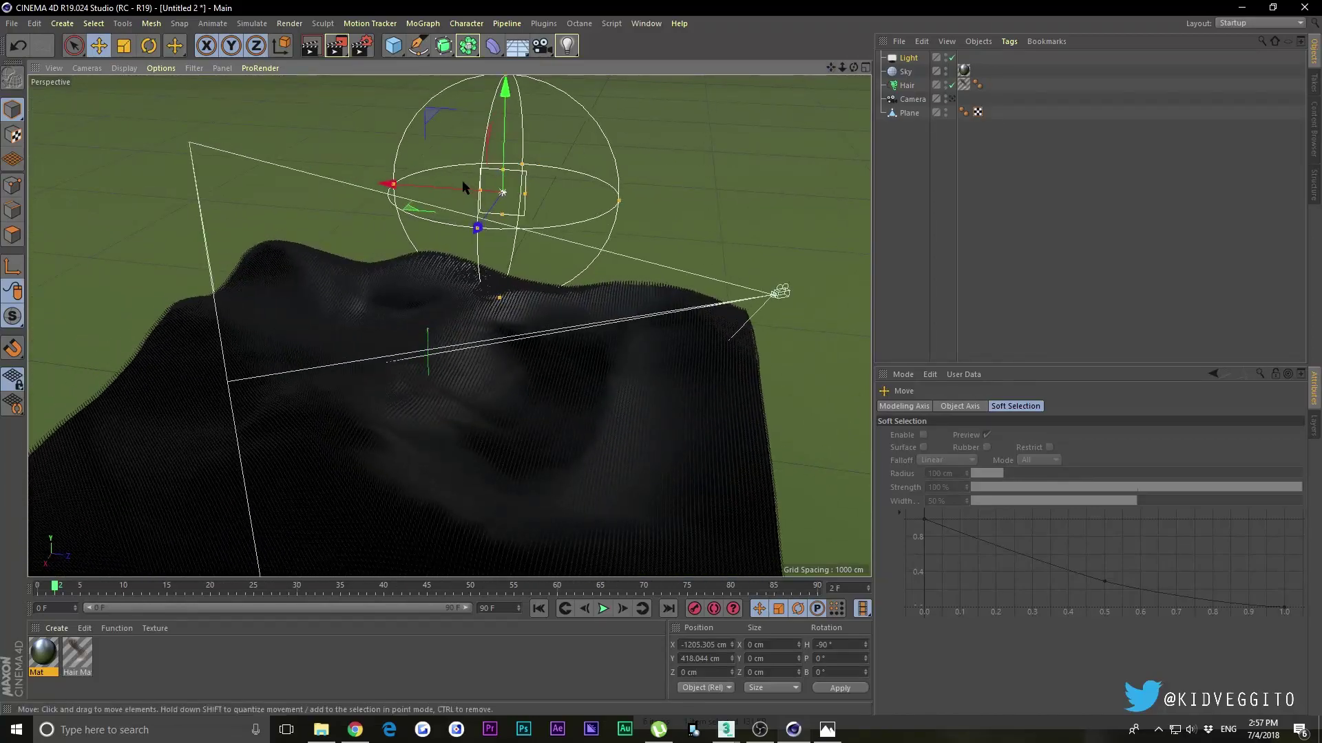
left_click_drag(526, 193, 742, 210)
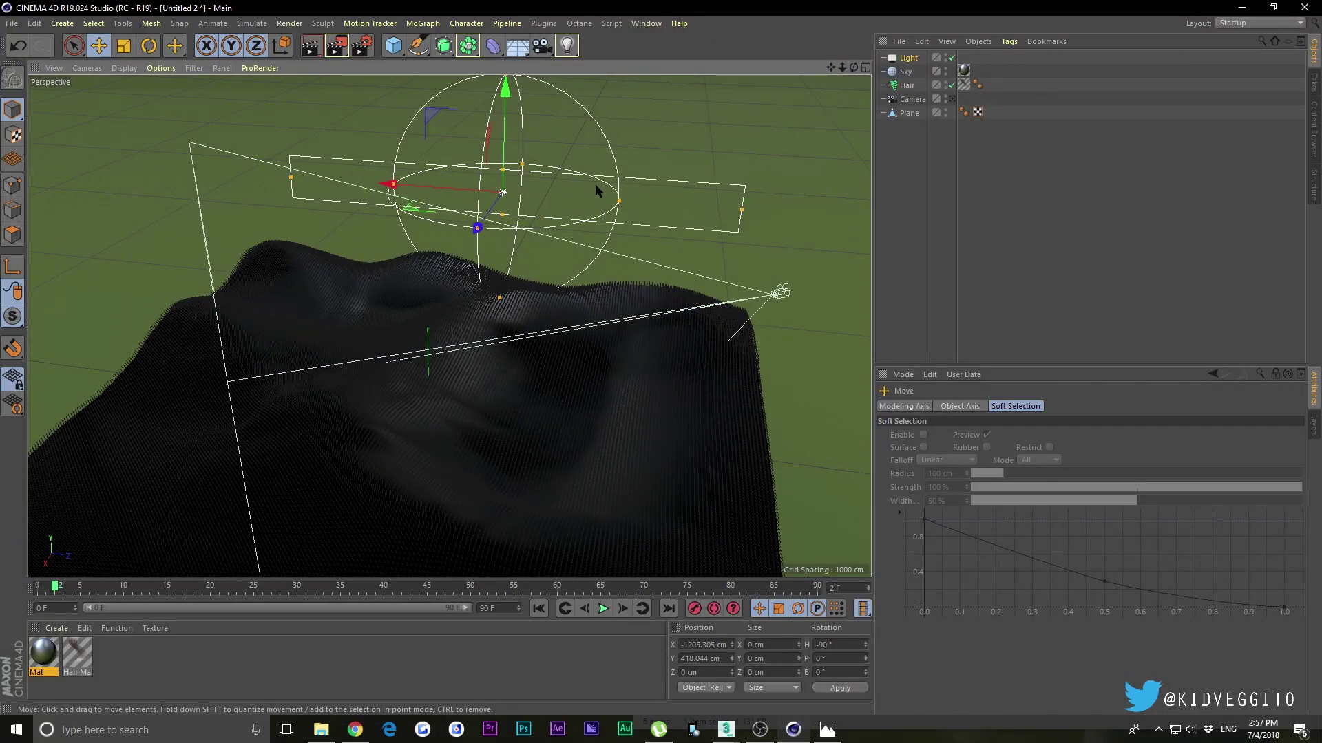
left_click_drag(504, 153, 503, 151)
left_click_drag(477, 228, 413, 318)
Step: Raise the area light to about 531 cm on Y and tilt its pitch to about -19°
left_click_drag(853, 67, 688, 48)
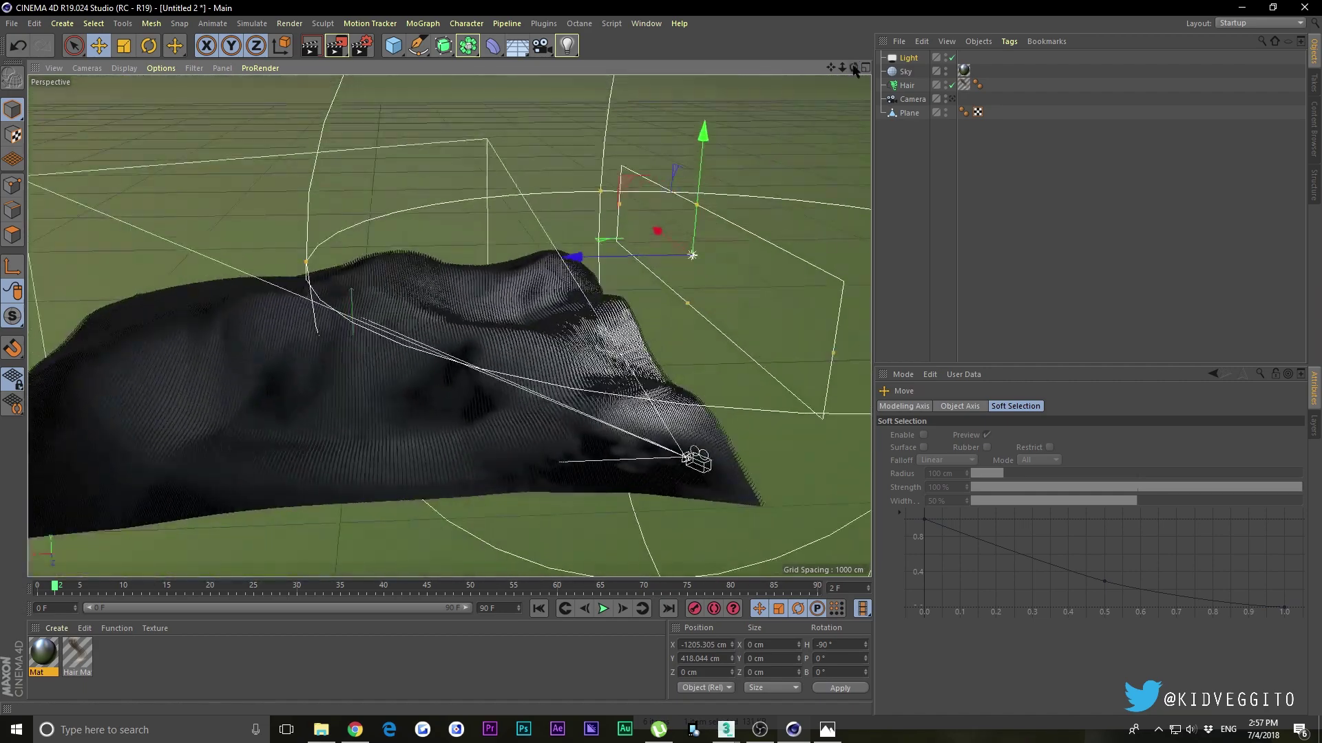
left_click_drag(703, 191, 716, 150)
key("r")
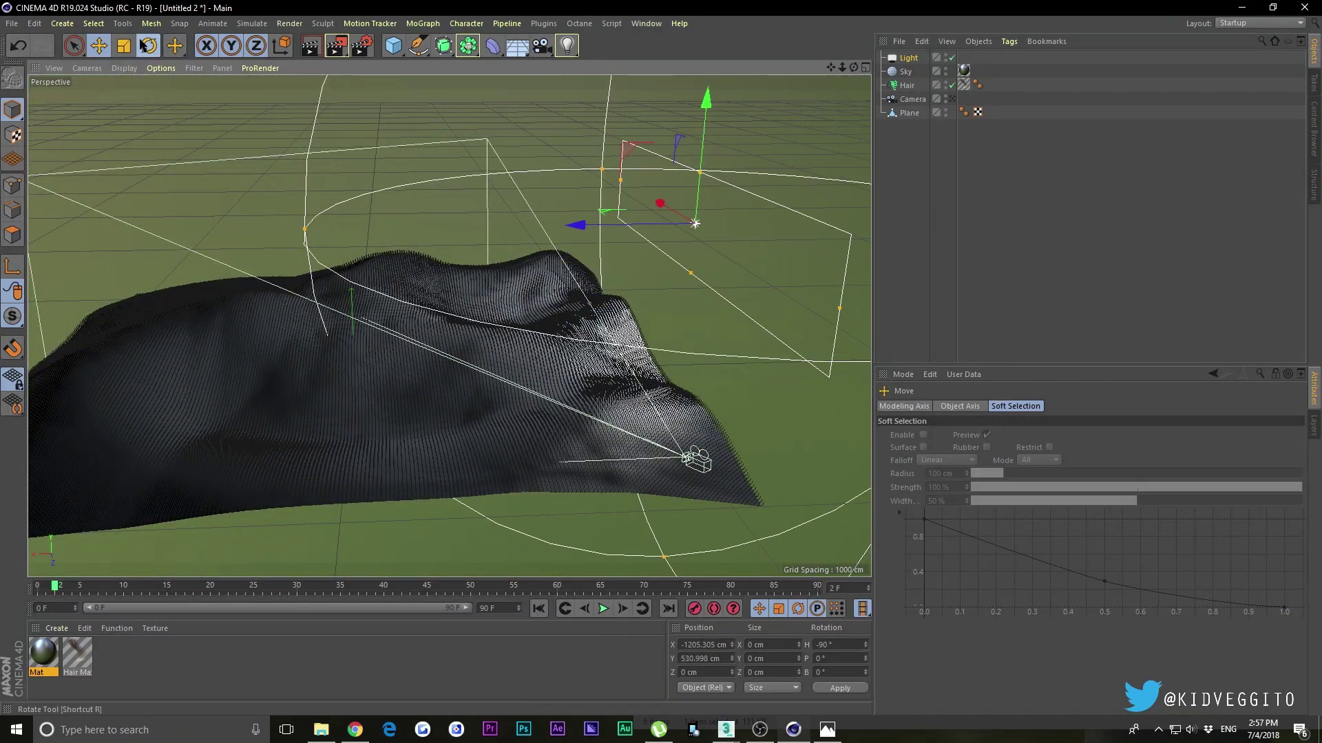
left_click_drag(626, 203, 623, 228)
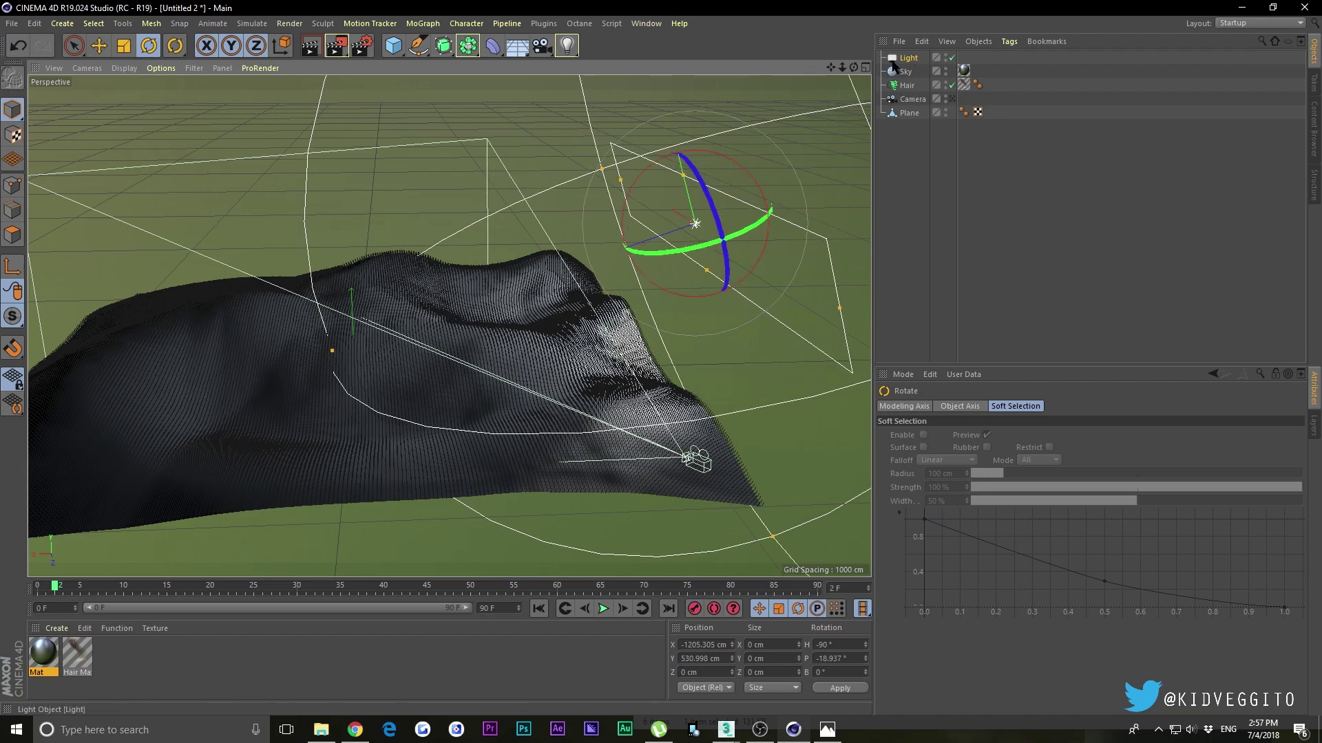
Step: Look through the scene camera and tint the area light pale yellow with hue 60° and saturation 12%
left_click(952, 98)
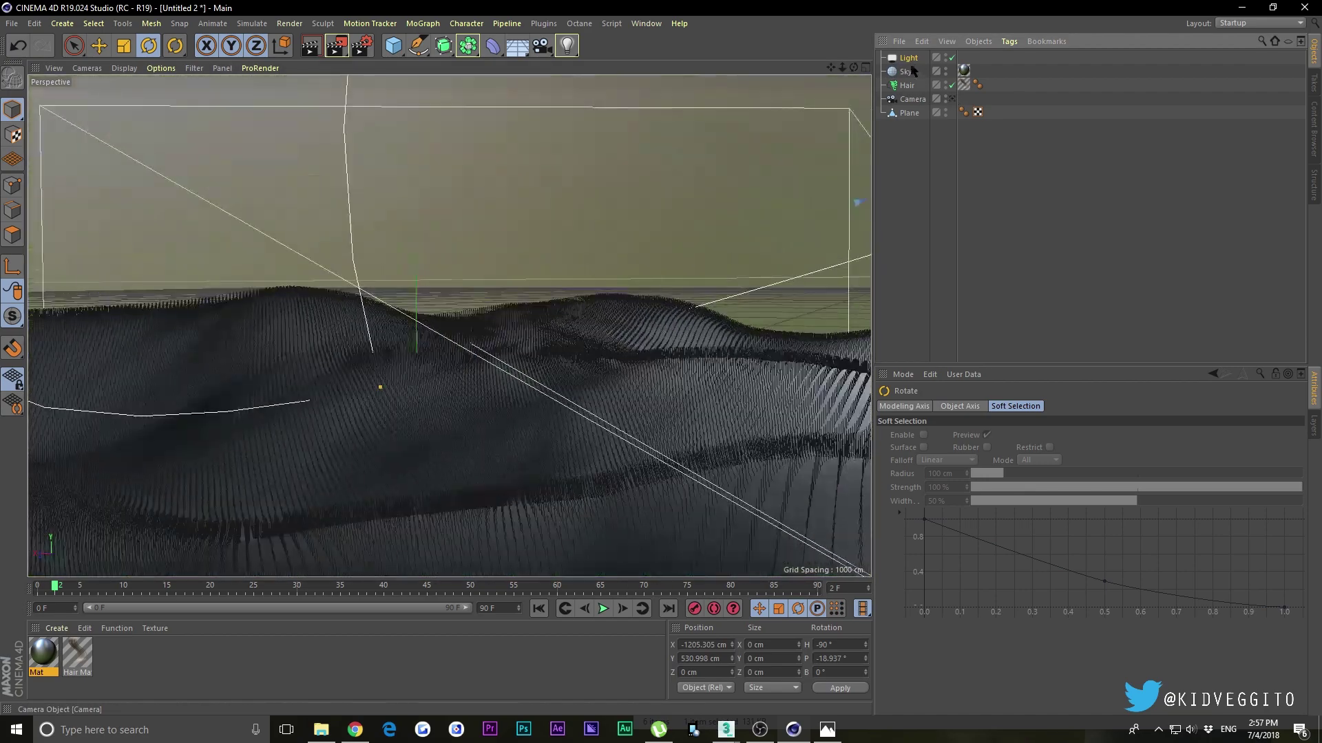
left_click(996, 406)
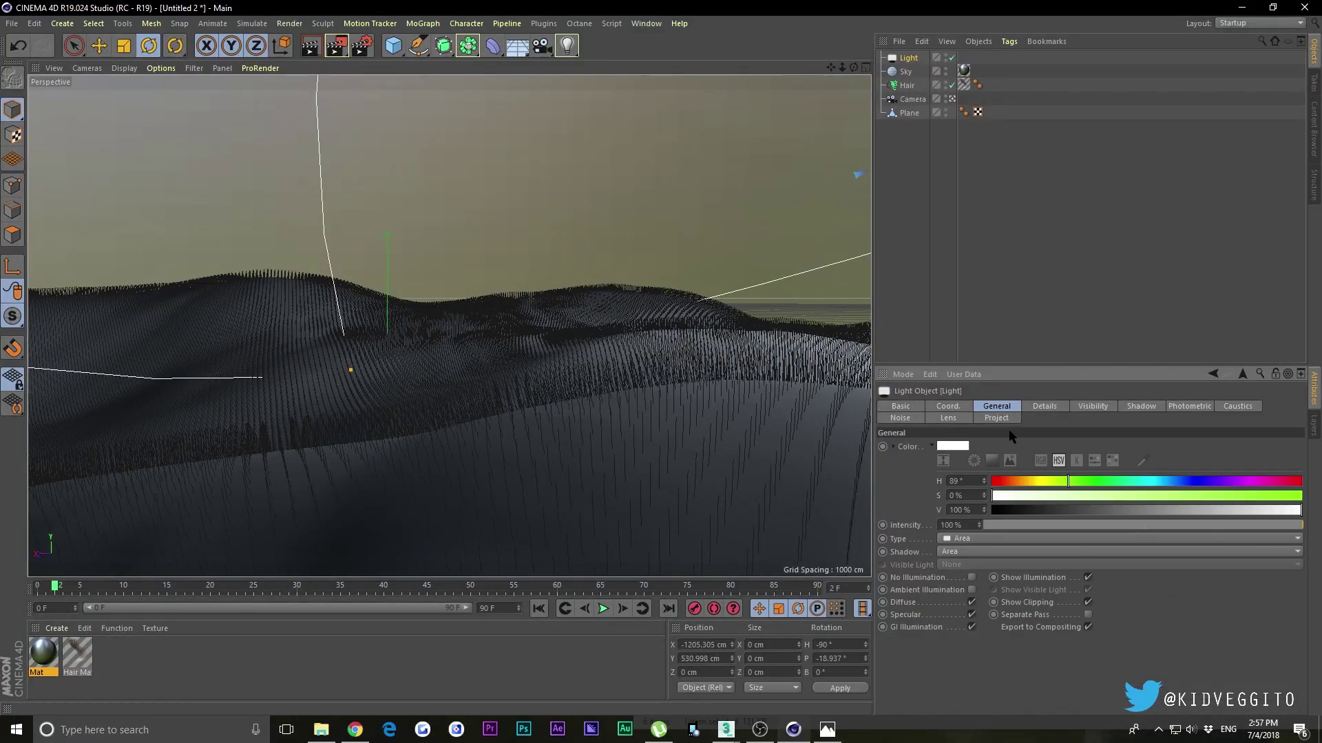
left_click_drag(1020, 499, 1028, 497)
left_click(1043, 482)
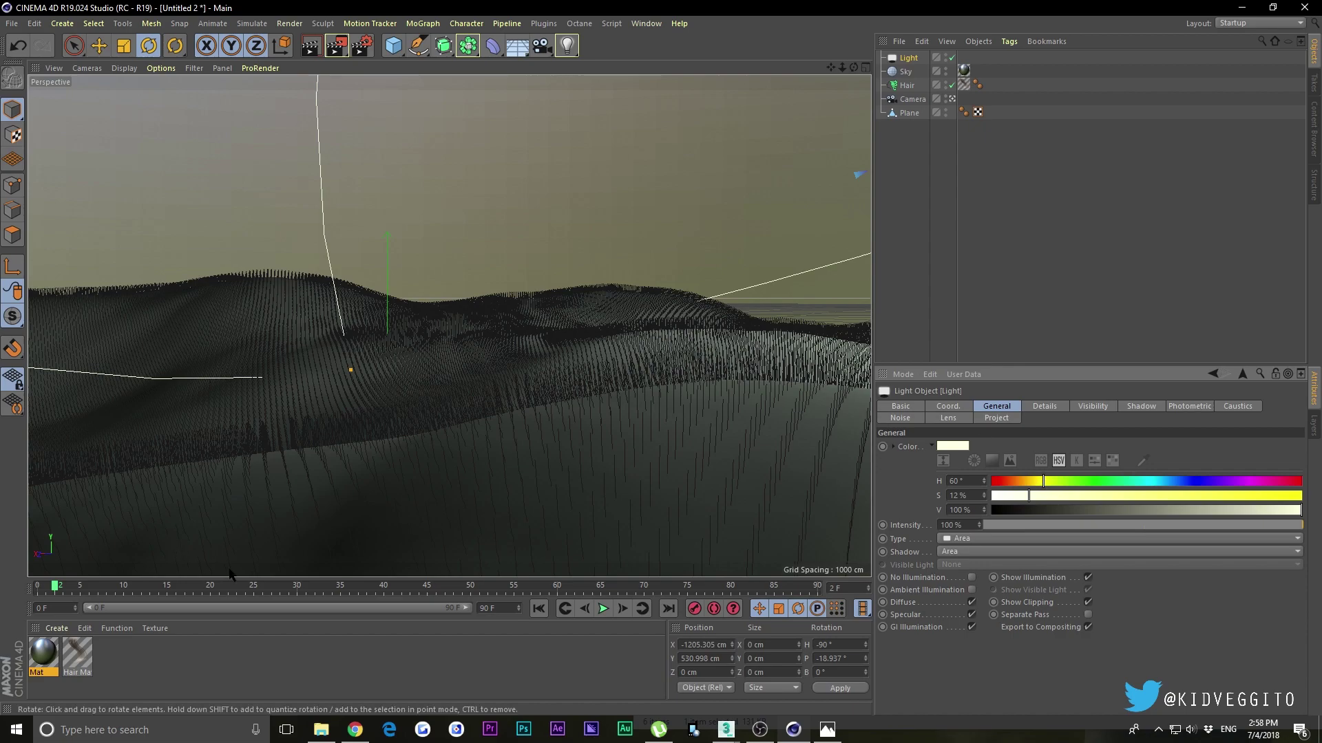
Step: Create a new material and set its color to dark brown with H 30°, S 28% and V 30%
left_click(37, 627)
left_click(398, 648)
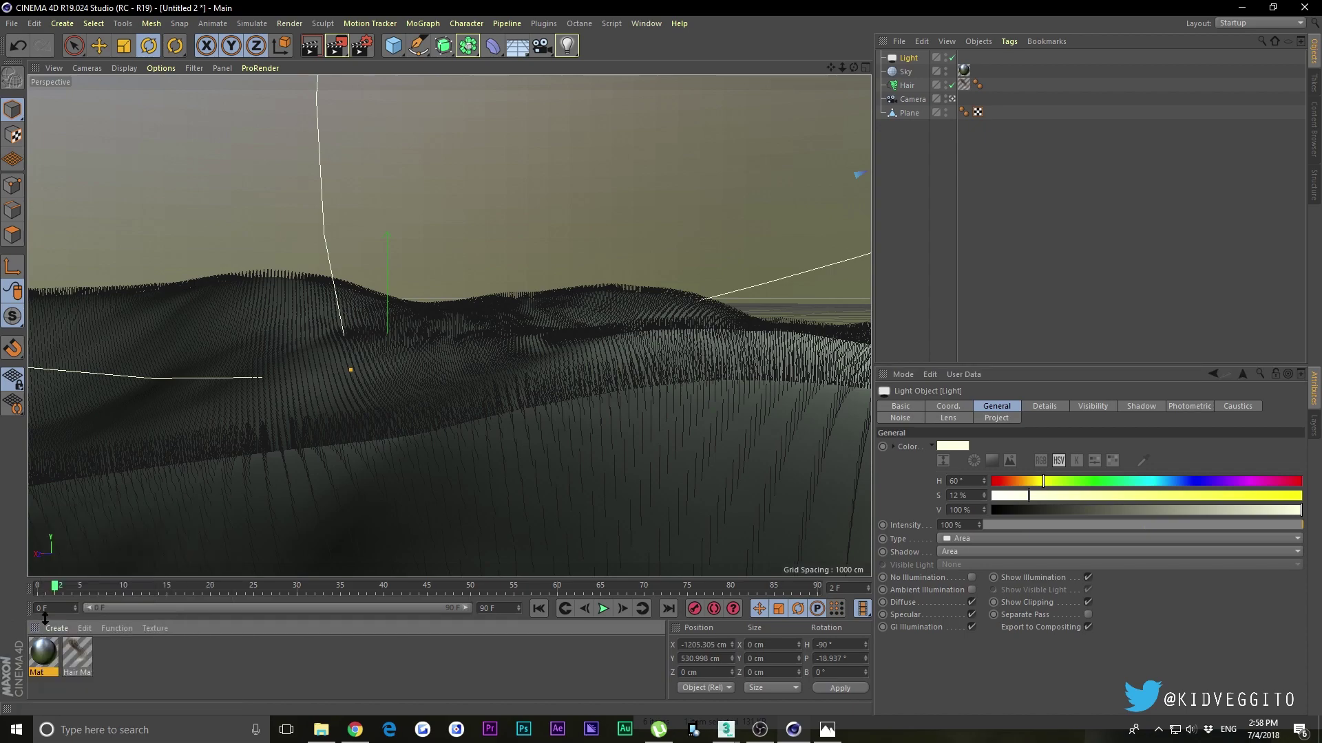
left_click(51, 623)
left_click(70, 512)
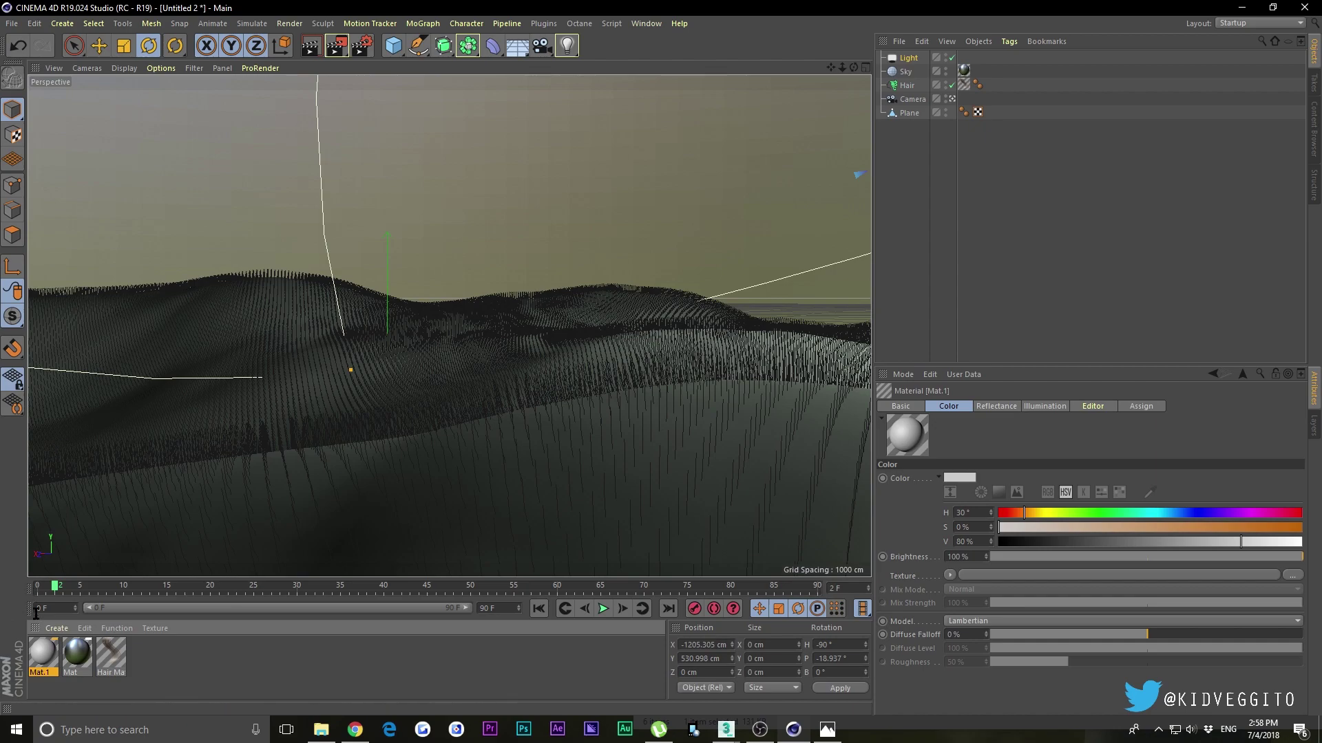
double_click(43, 655)
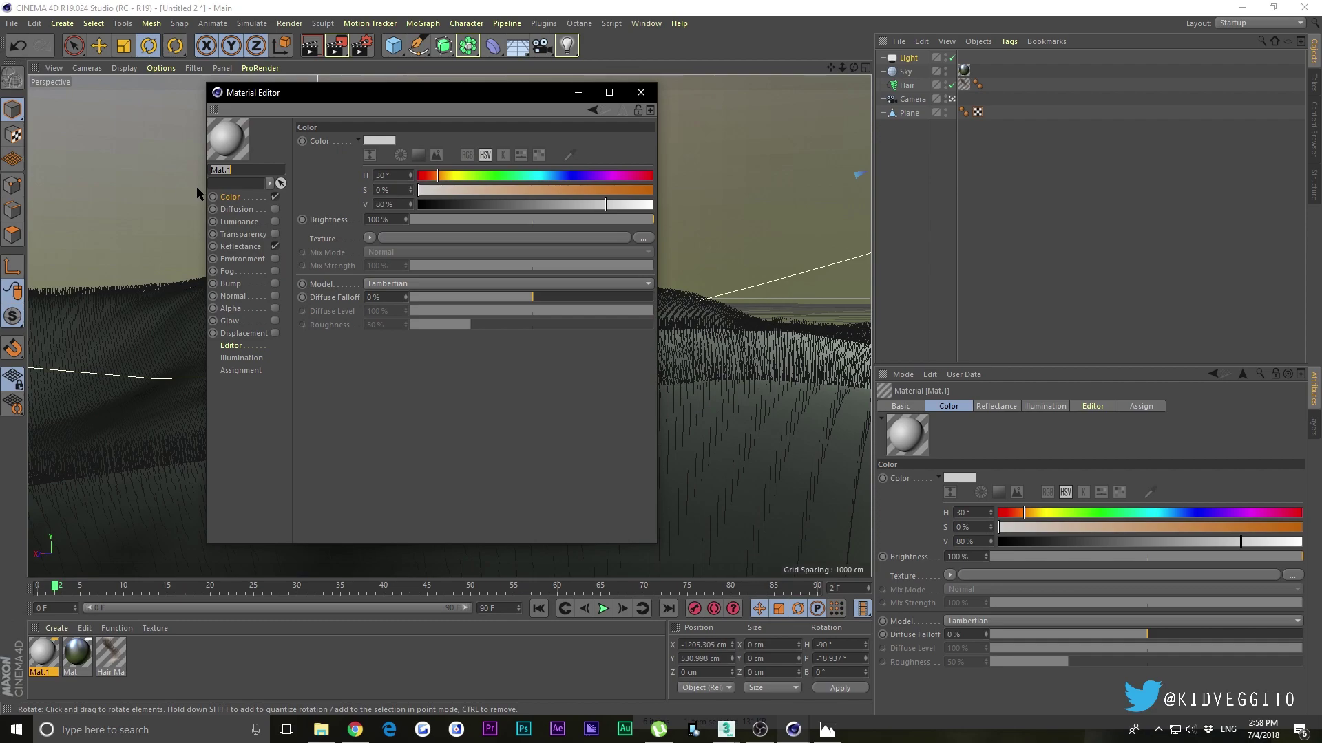
left_click(455, 204)
left_click(483, 190)
left_click_drag(464, 204, 488, 205)
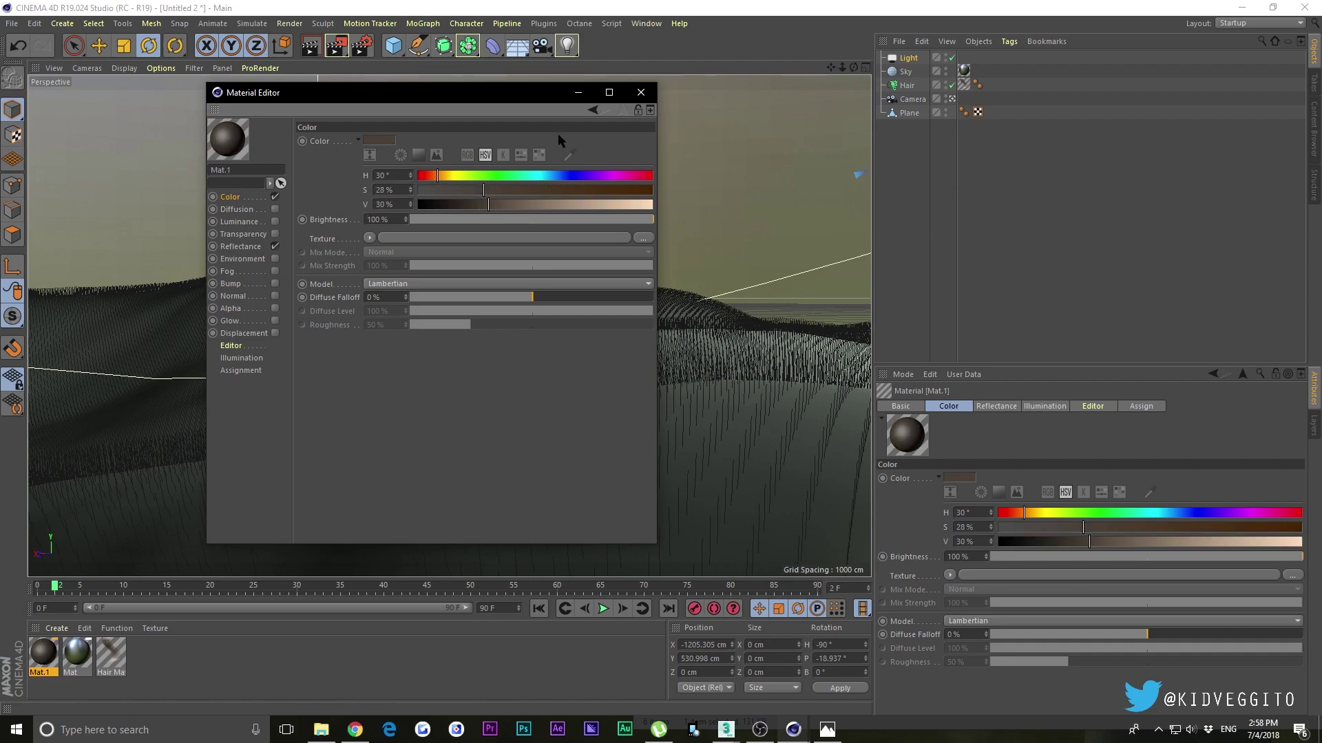
left_click(640, 92)
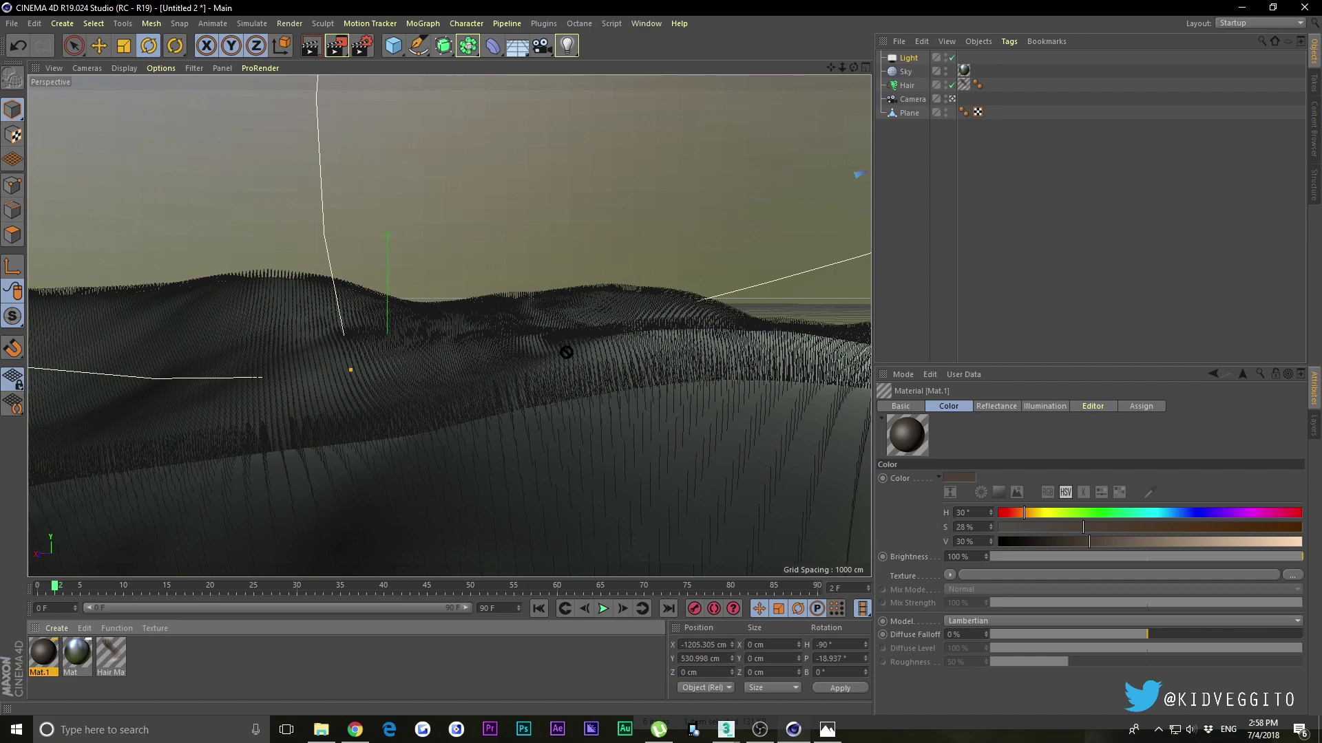
Step: Assign the dark brown material to the plane and clear the object selection
left_click_drag(925, 100, 930, 113)
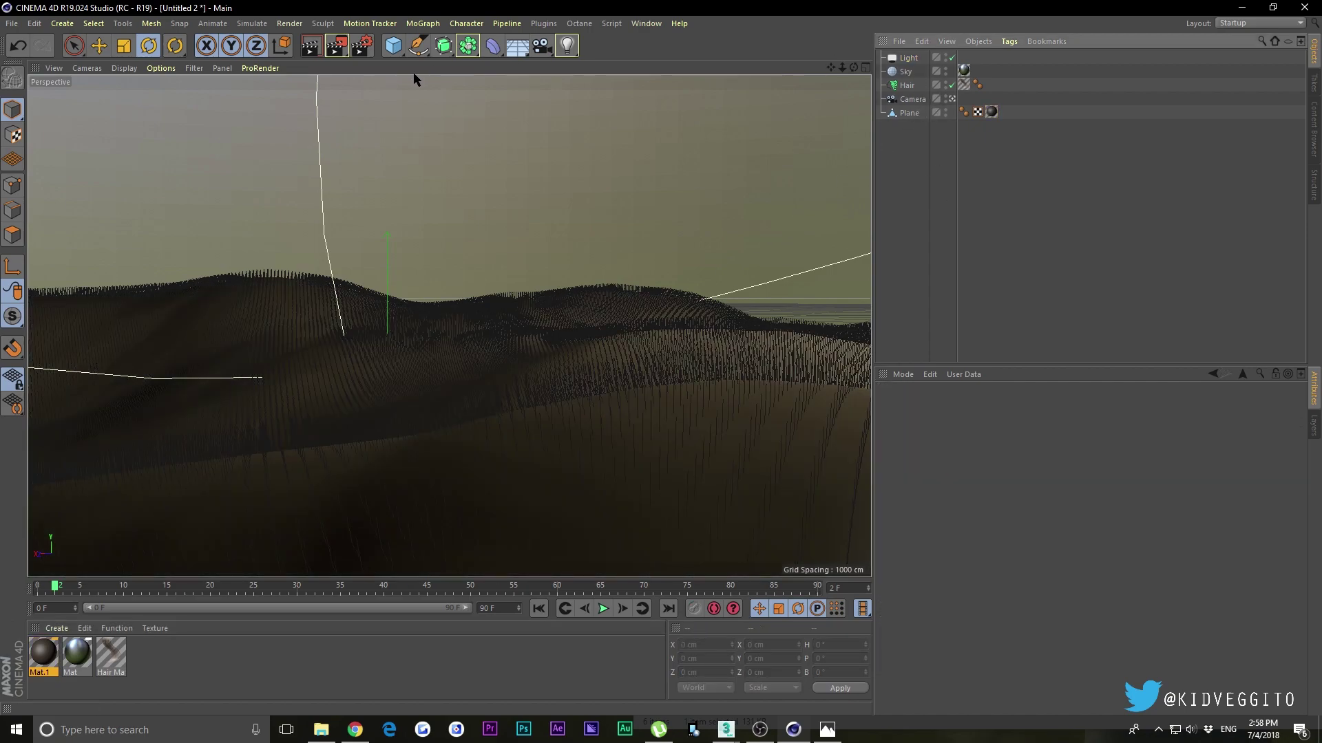
left_click(906, 86)
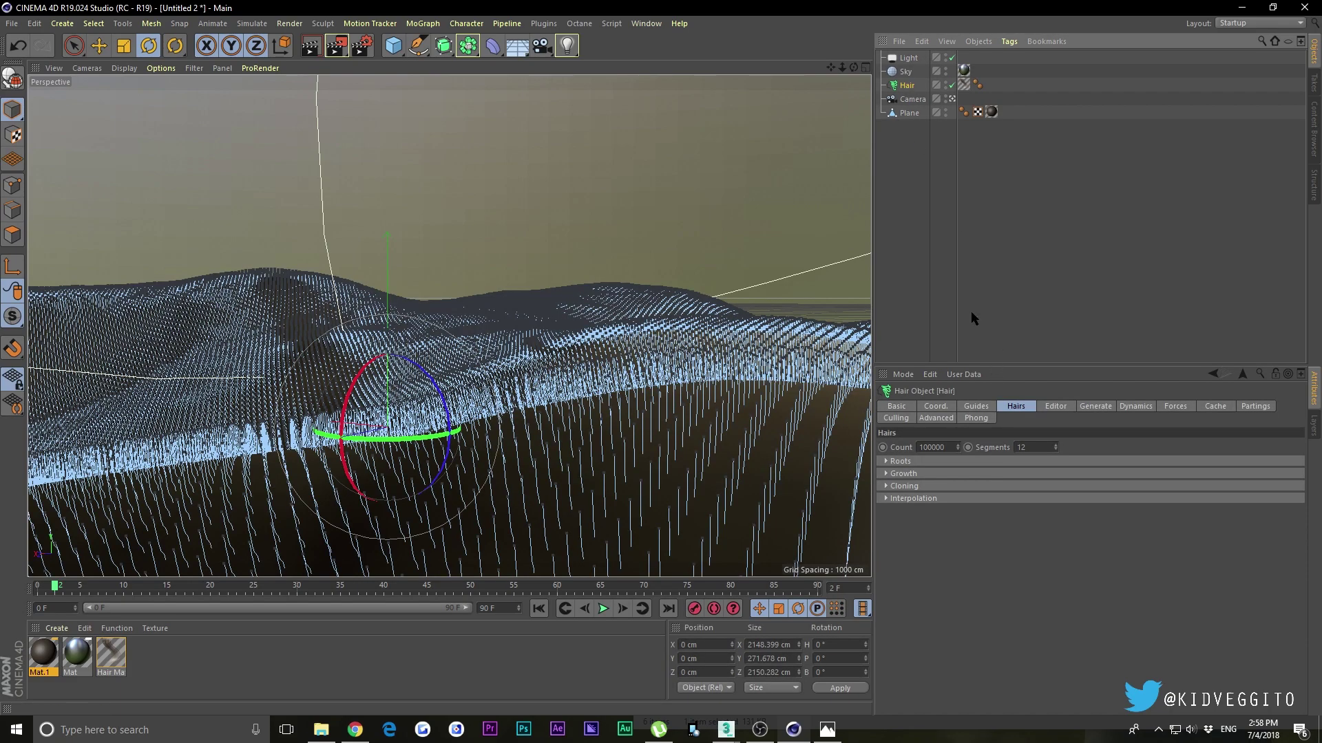
left_click(959, 220)
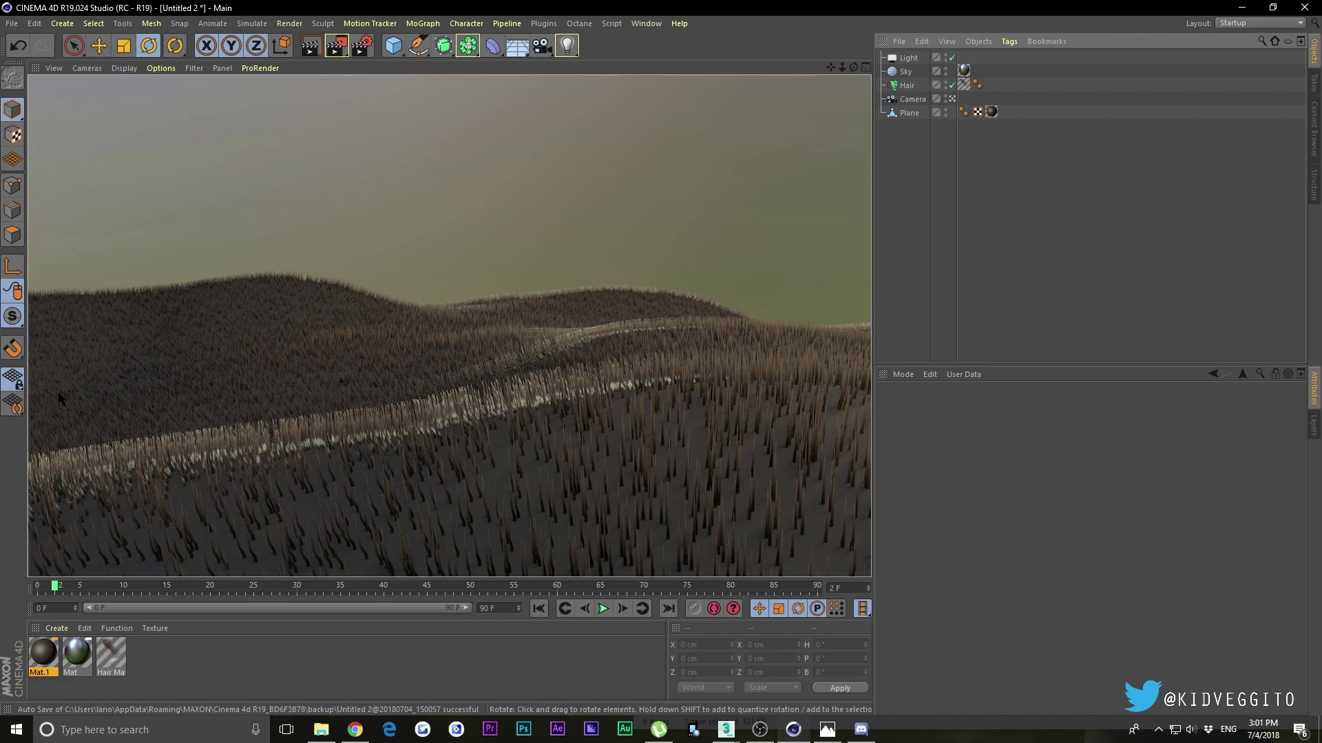
Step: Change both ends of the hair material's color gradient to green, dark at the root and lighter at the tip
left_click(102, 657)
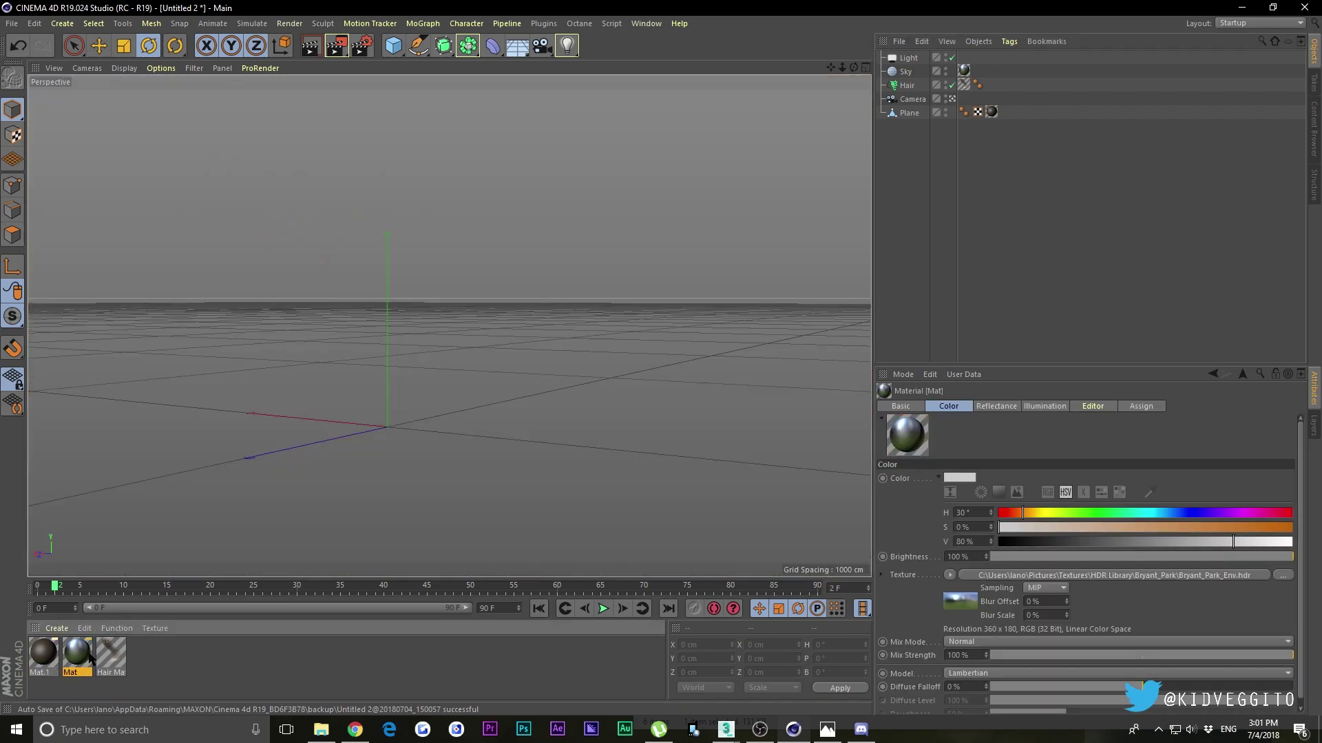
double_click(101, 658)
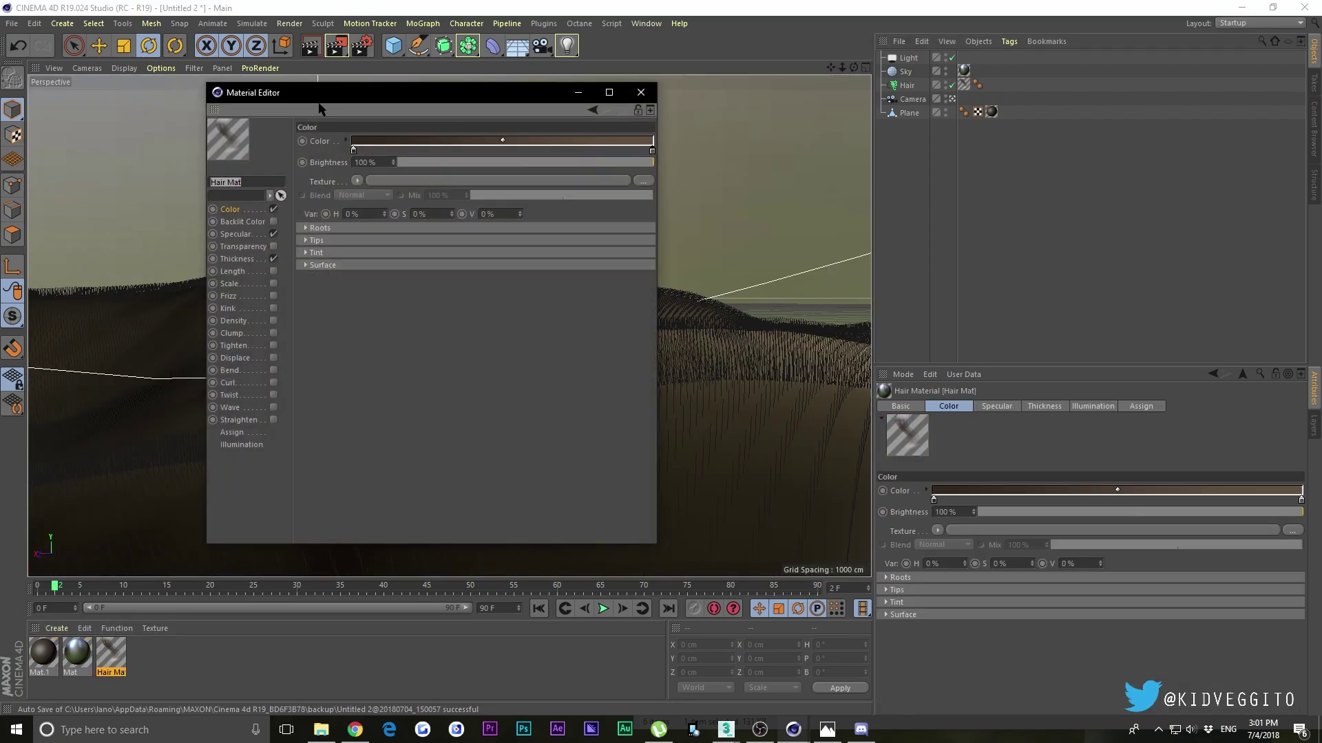
left_click_drag(319, 104, 452, 103)
double_click(494, 153)
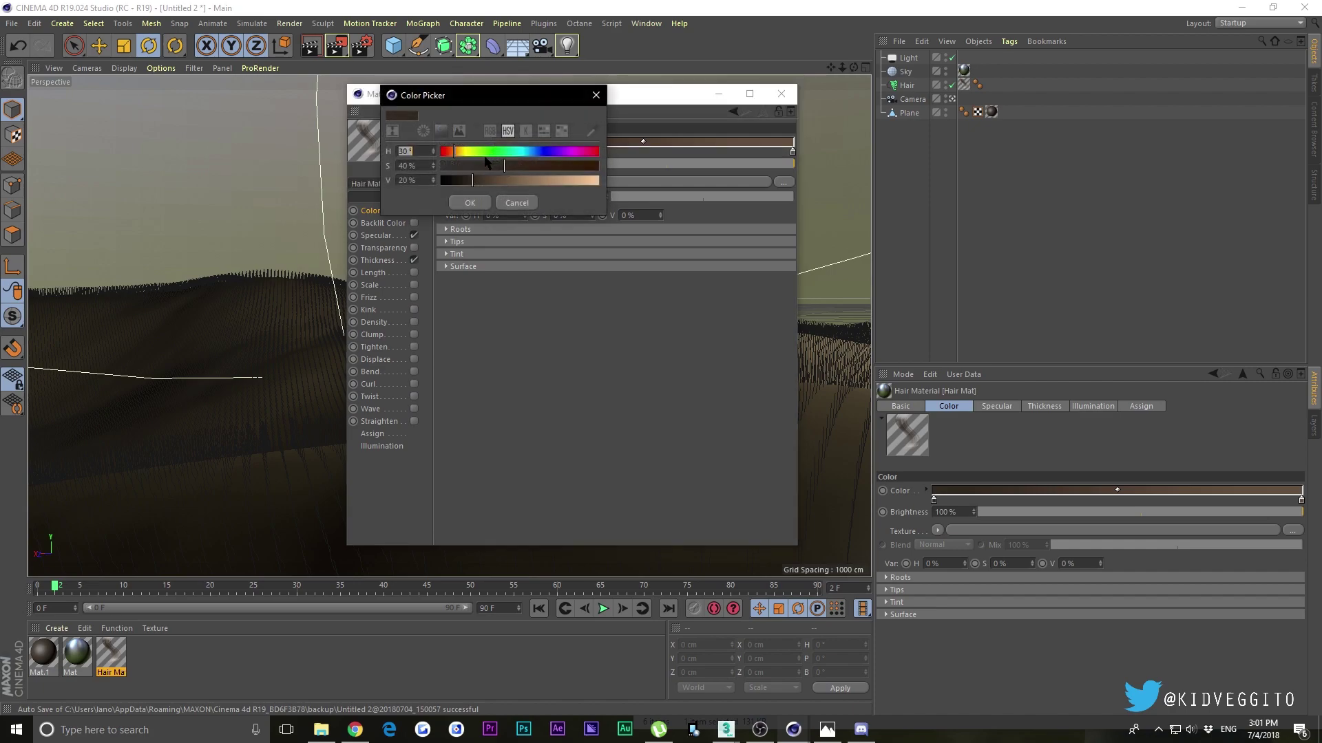
left_click(495, 150)
left_click(475, 201)
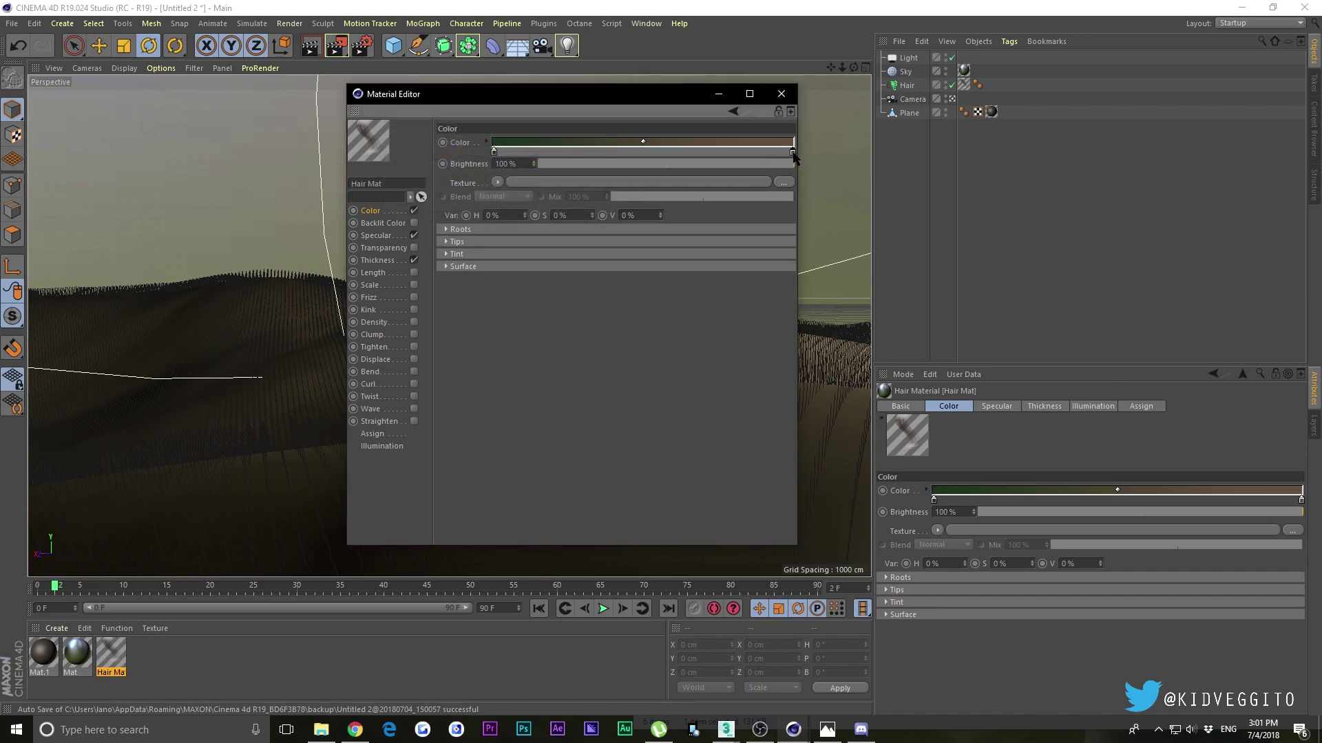
double_click(793, 153)
left_click(788, 150)
left_click(779, 201)
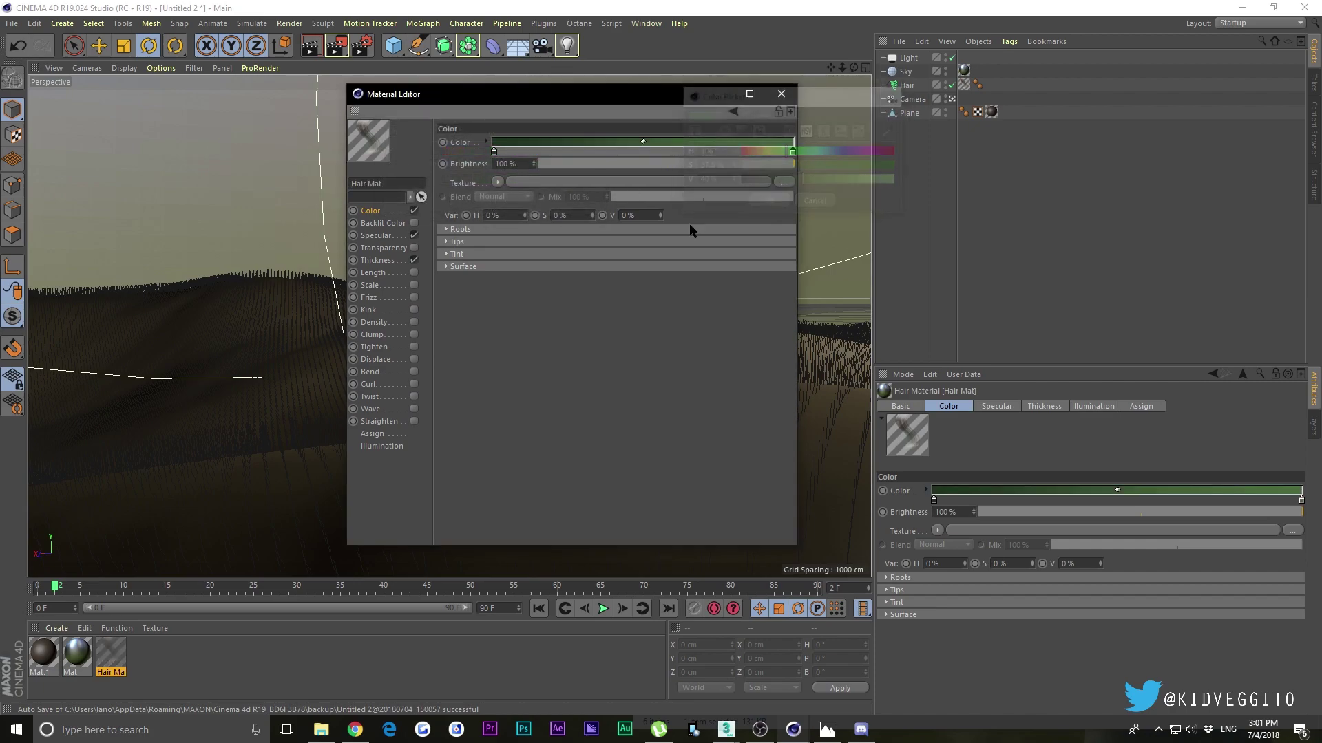
Step: Set the hair material's primary specular strength to 79% and sharpness to 61
left_click(394, 236)
left_click_drag(730, 243, 738, 241)
left_click_drag(659, 258, 693, 253)
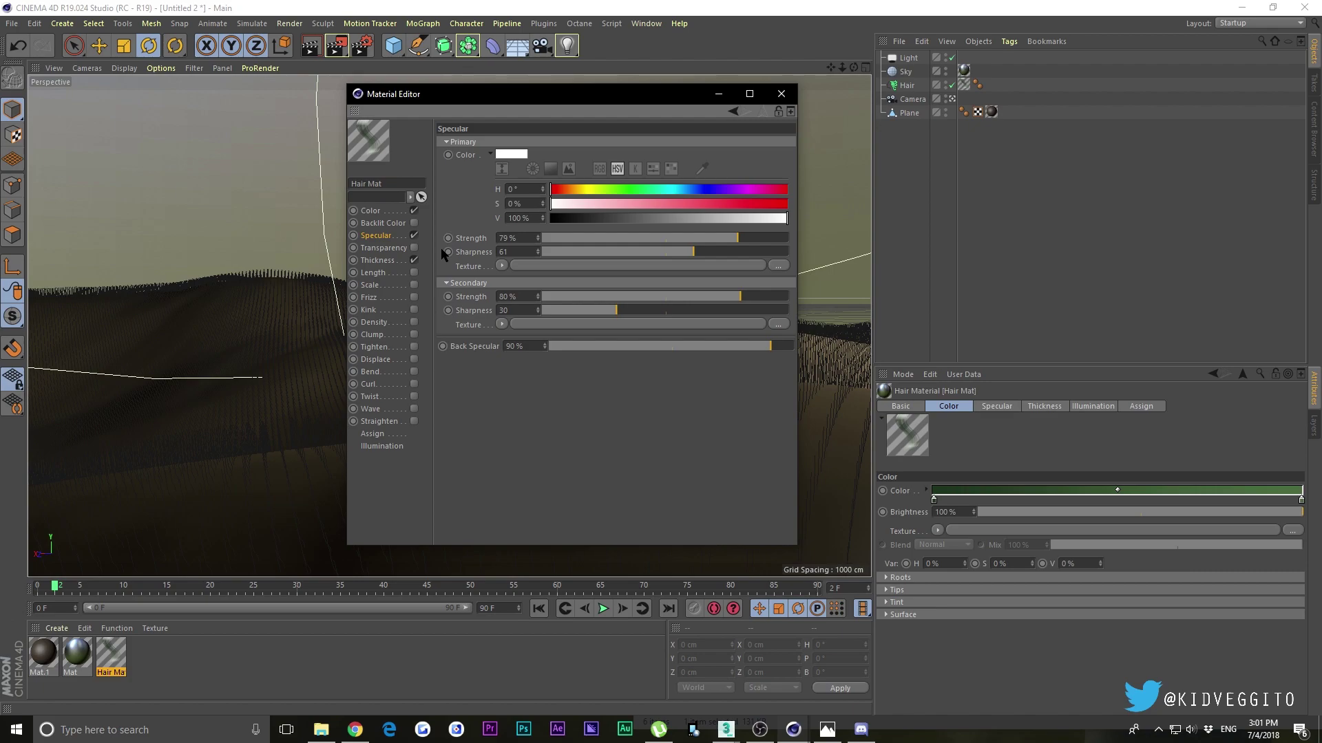
Step: Review the hair material's Length and Scale settings, and enable its Frizz and Kink channels
left_click(372, 273)
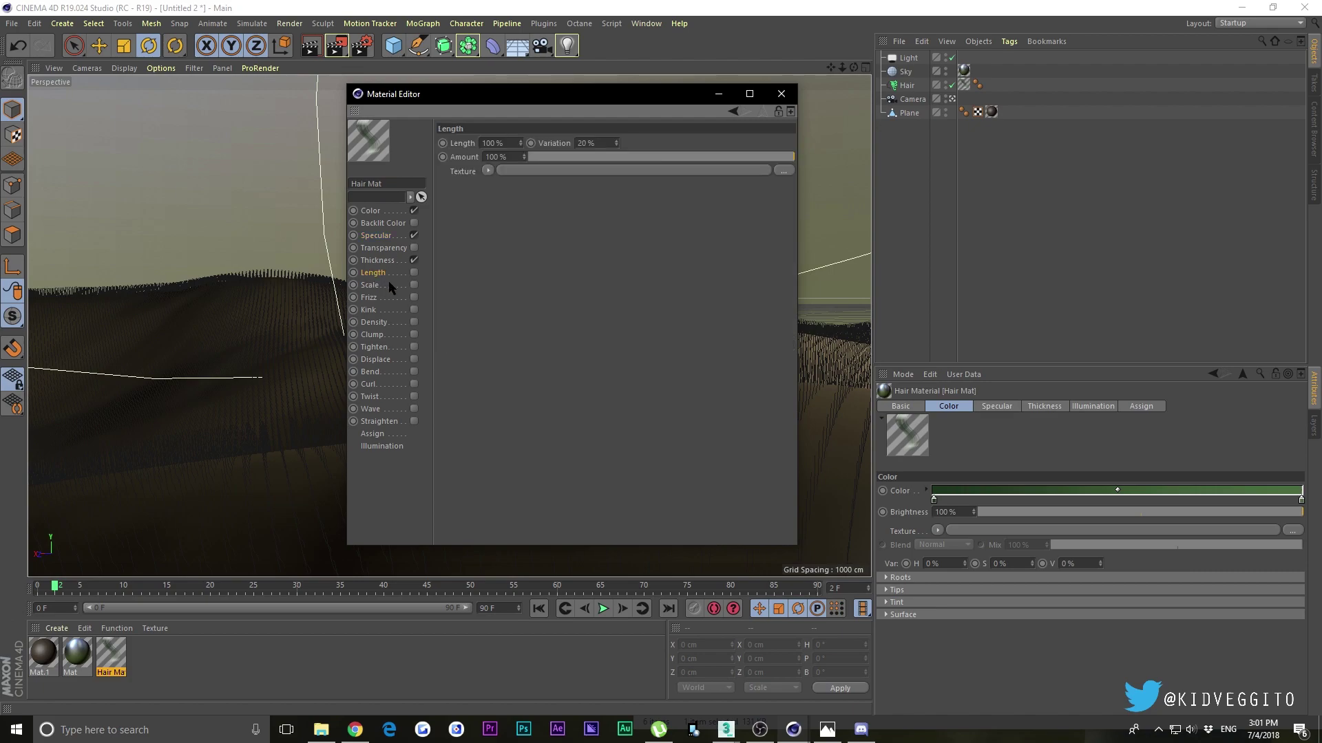
left_click(383, 288)
left_click(390, 275)
left_click(386, 285)
left_click(400, 296)
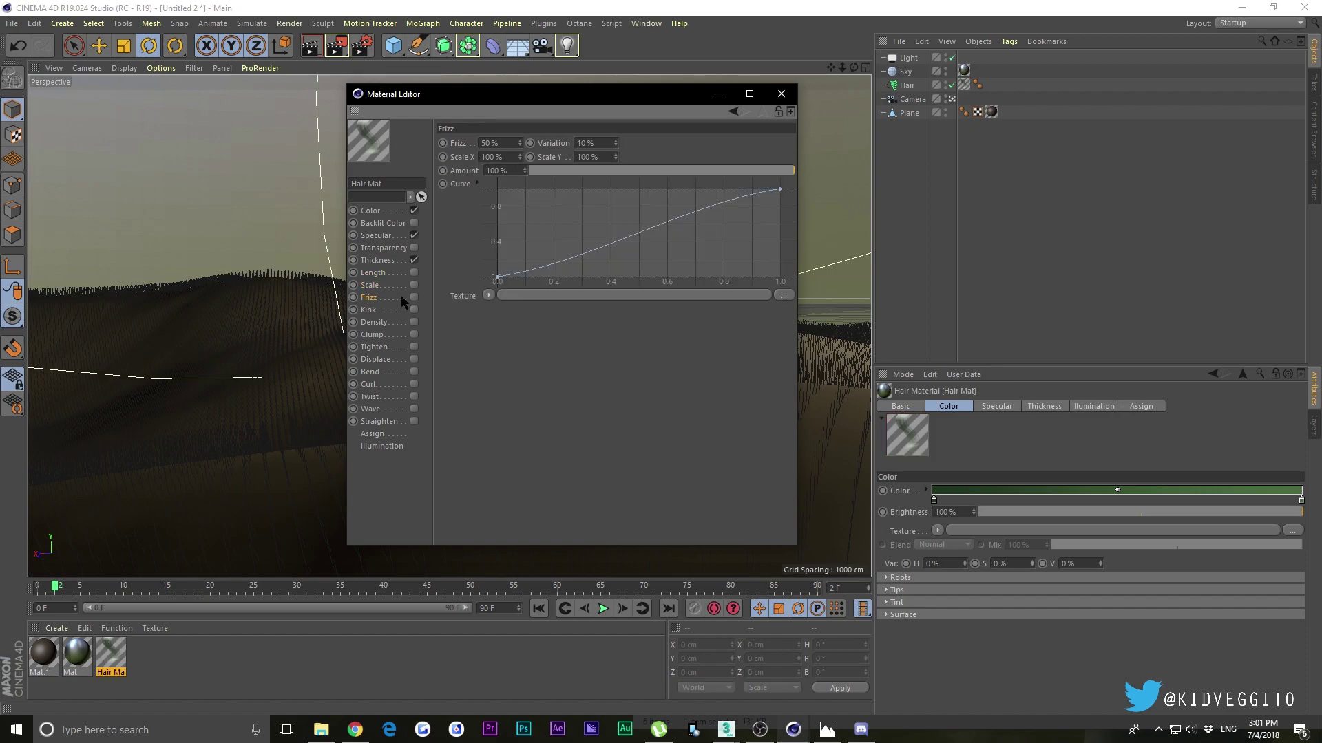
left_click(414, 298)
left_click(414, 310)
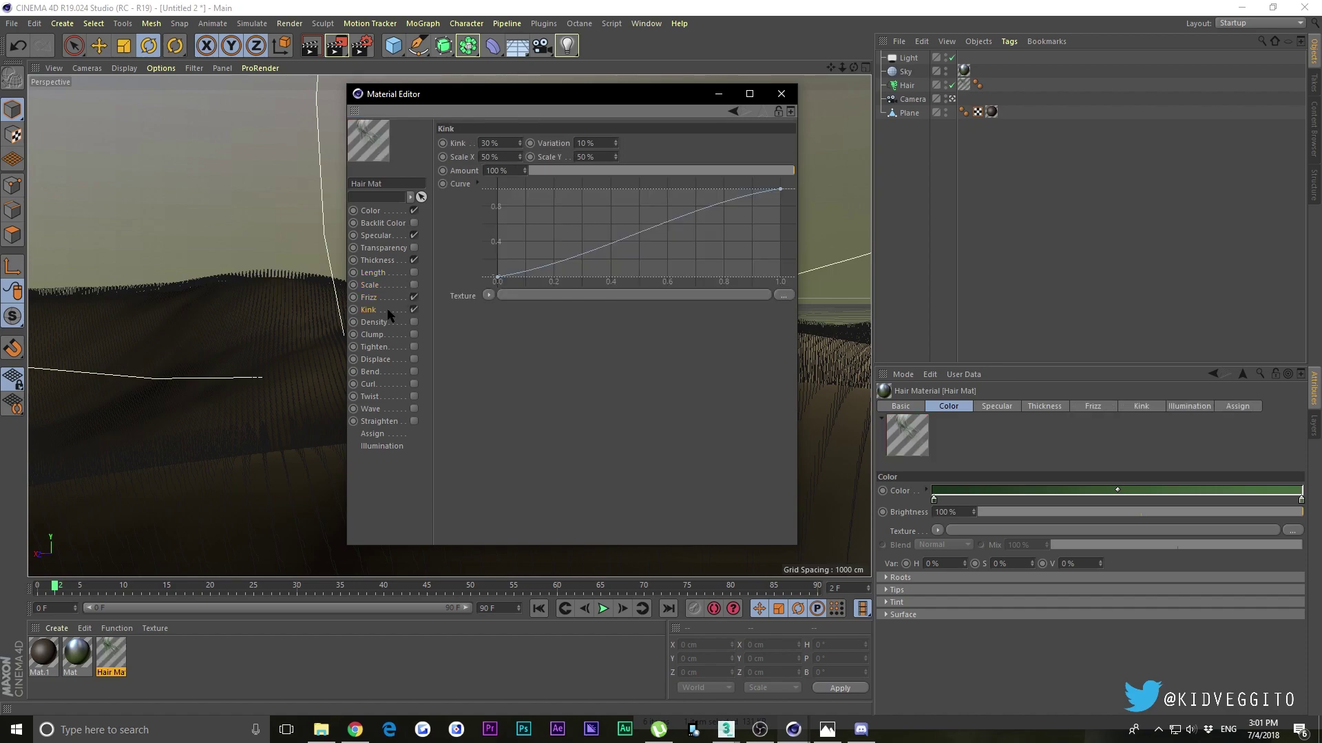
left_click(387, 310)
Step: Open the hair material's preview in a separate window beside the material editor and disable Kink
left_click(421, 197)
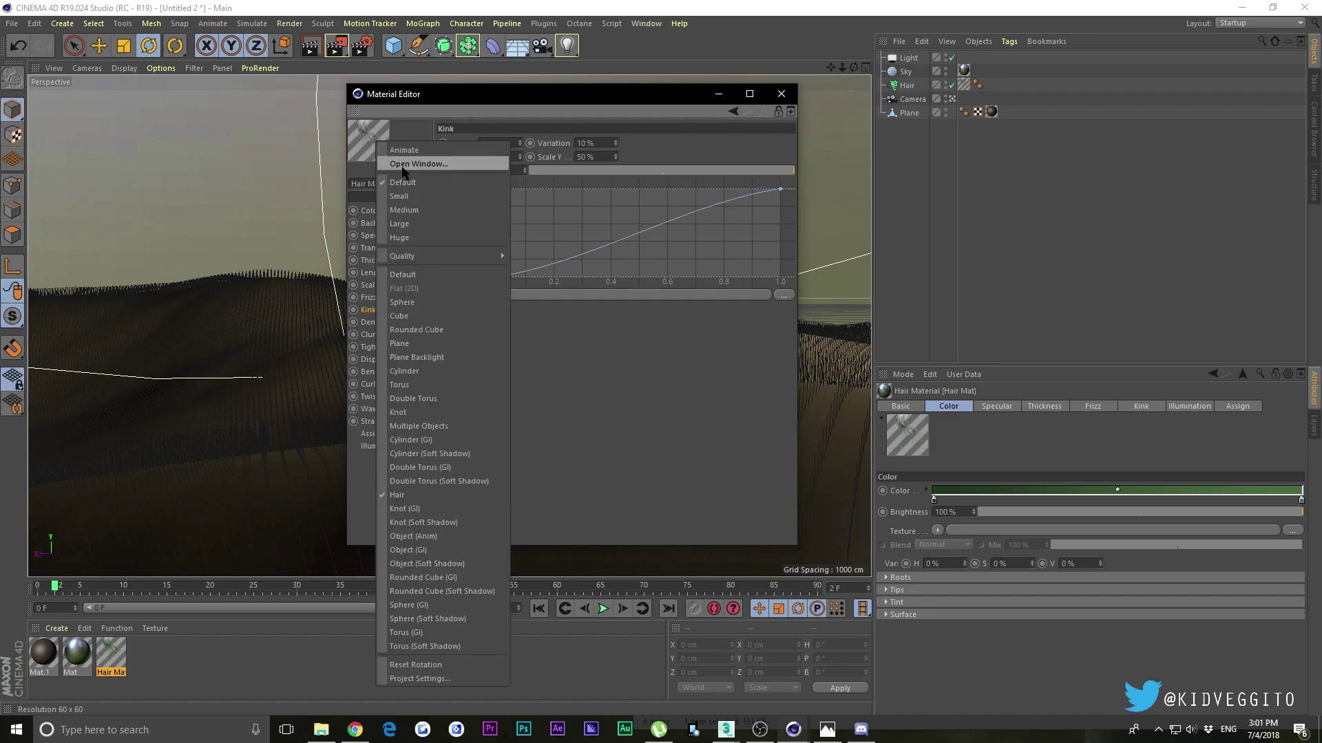
left_click(407, 169)
left_click(414, 310)
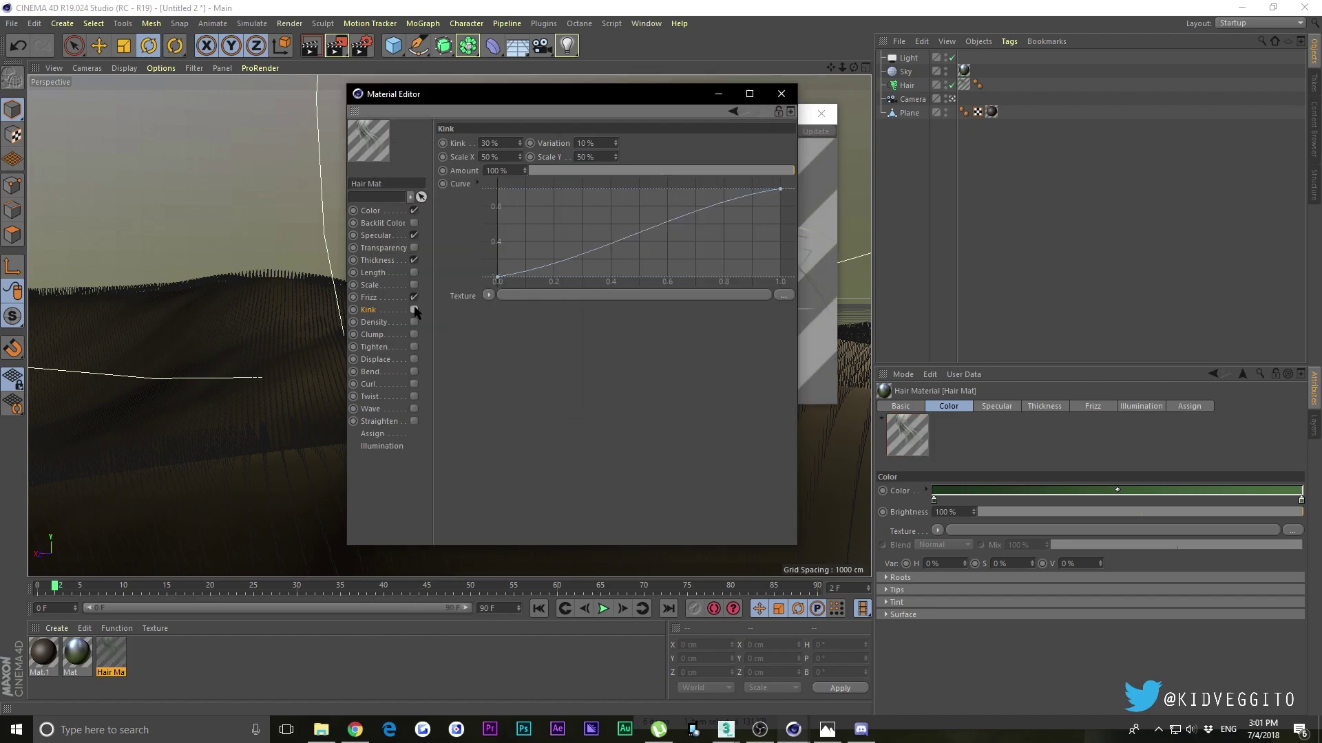
left_click(808, 188)
left_click_drag(620, 113, 880, 84)
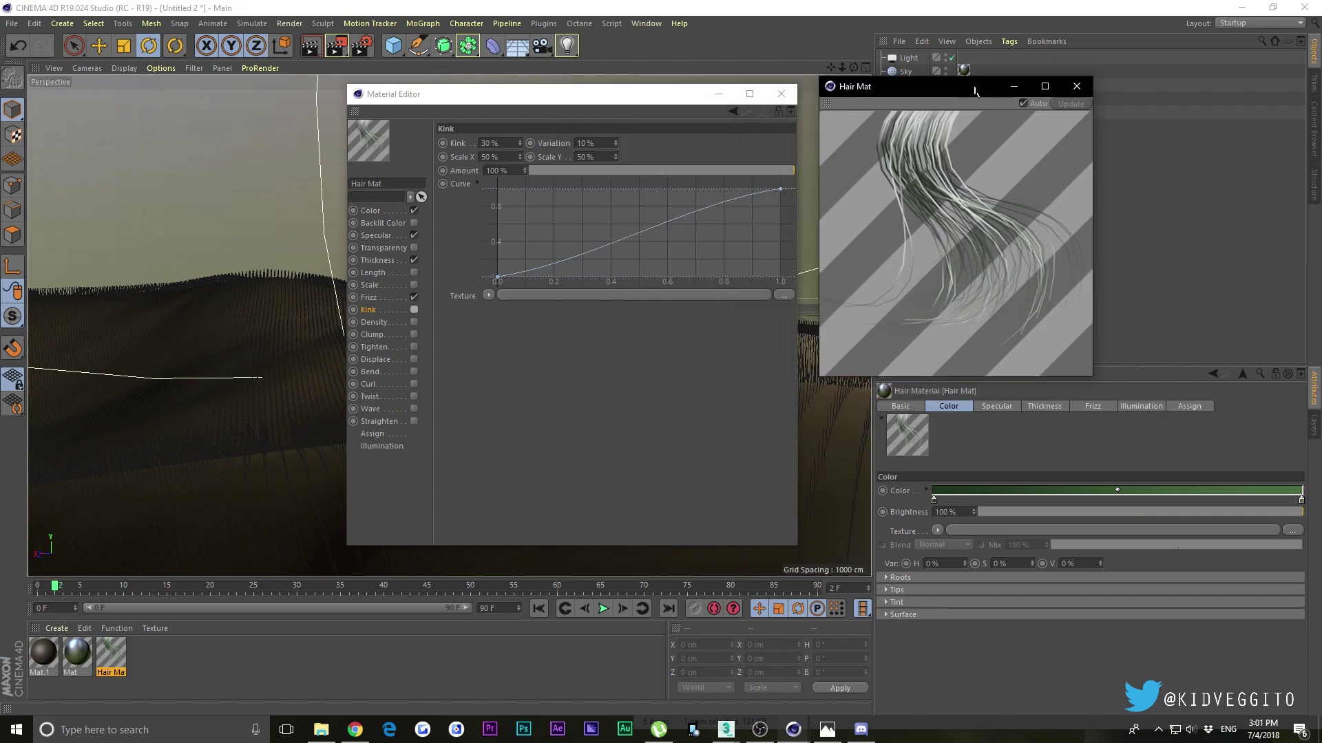
Step: Toggle Frizz off and on to compare its effect in the hair preview, leaving it enabled
left_click(414, 297)
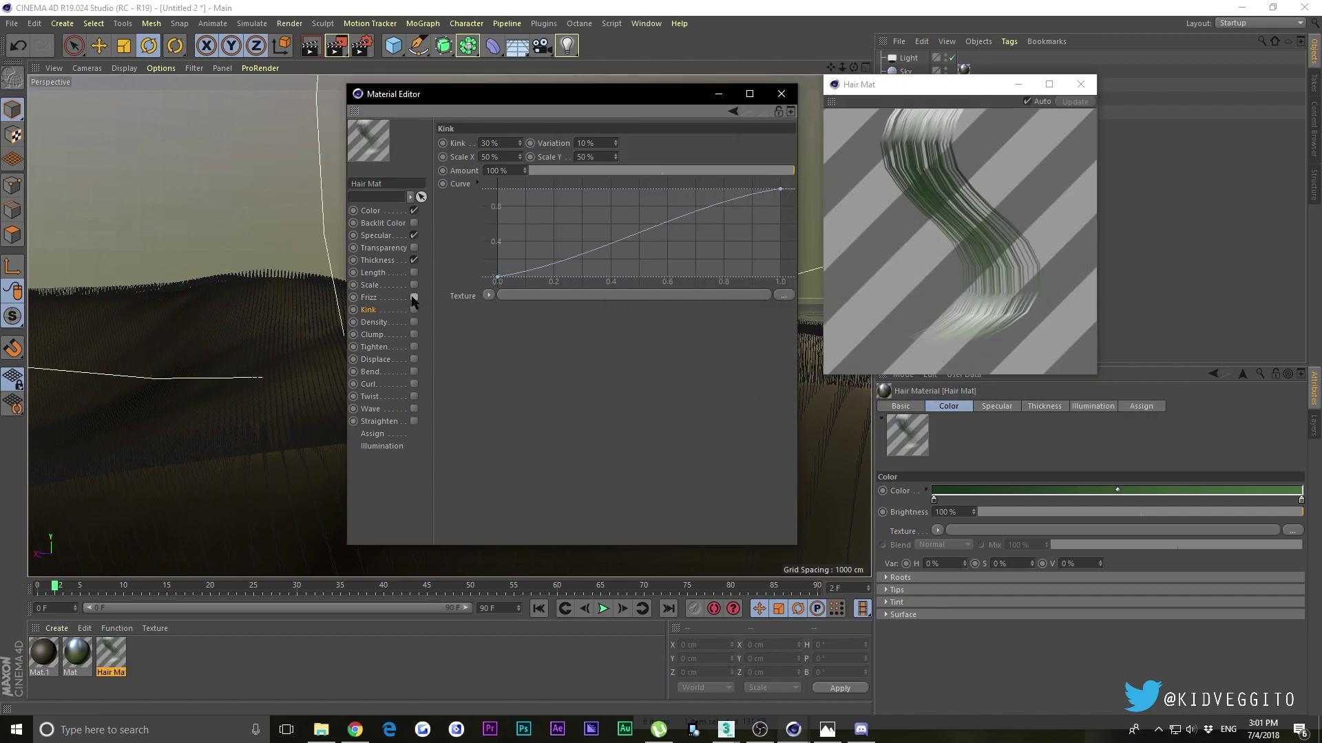
left_click(413, 298)
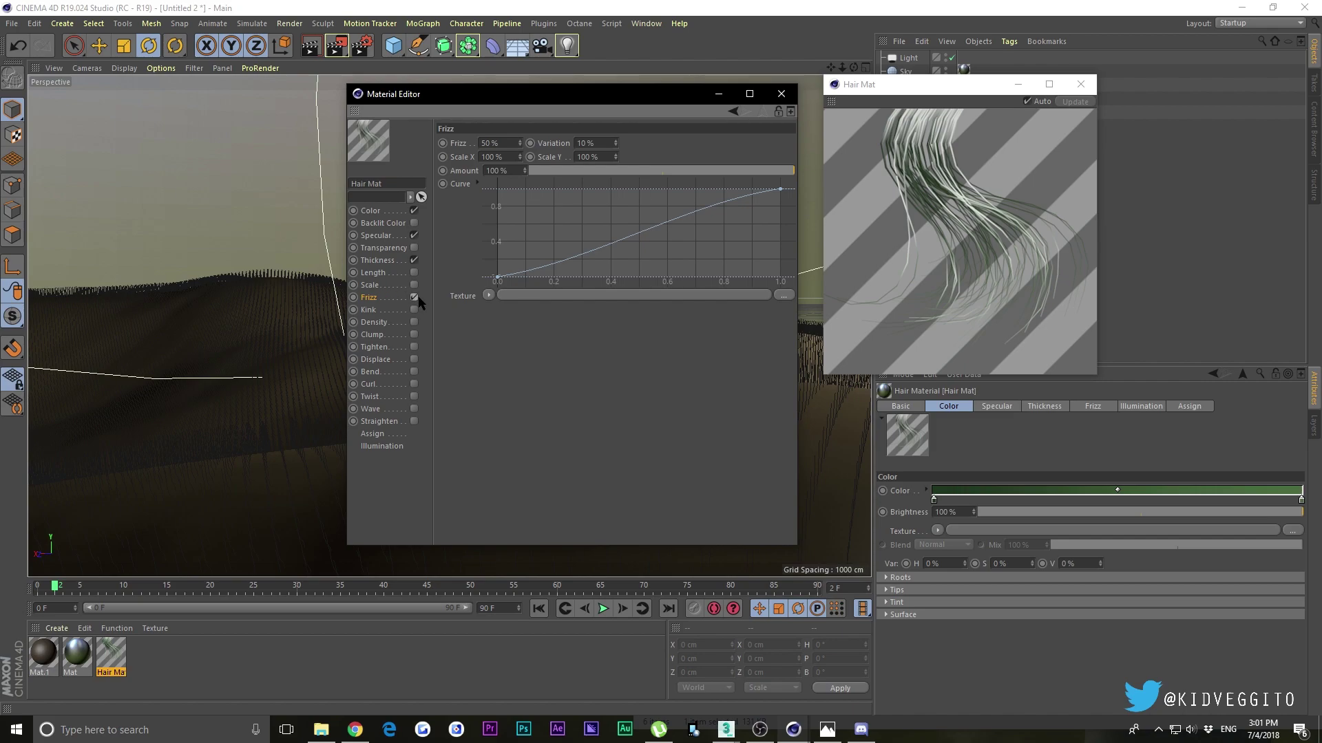
left_click(414, 298)
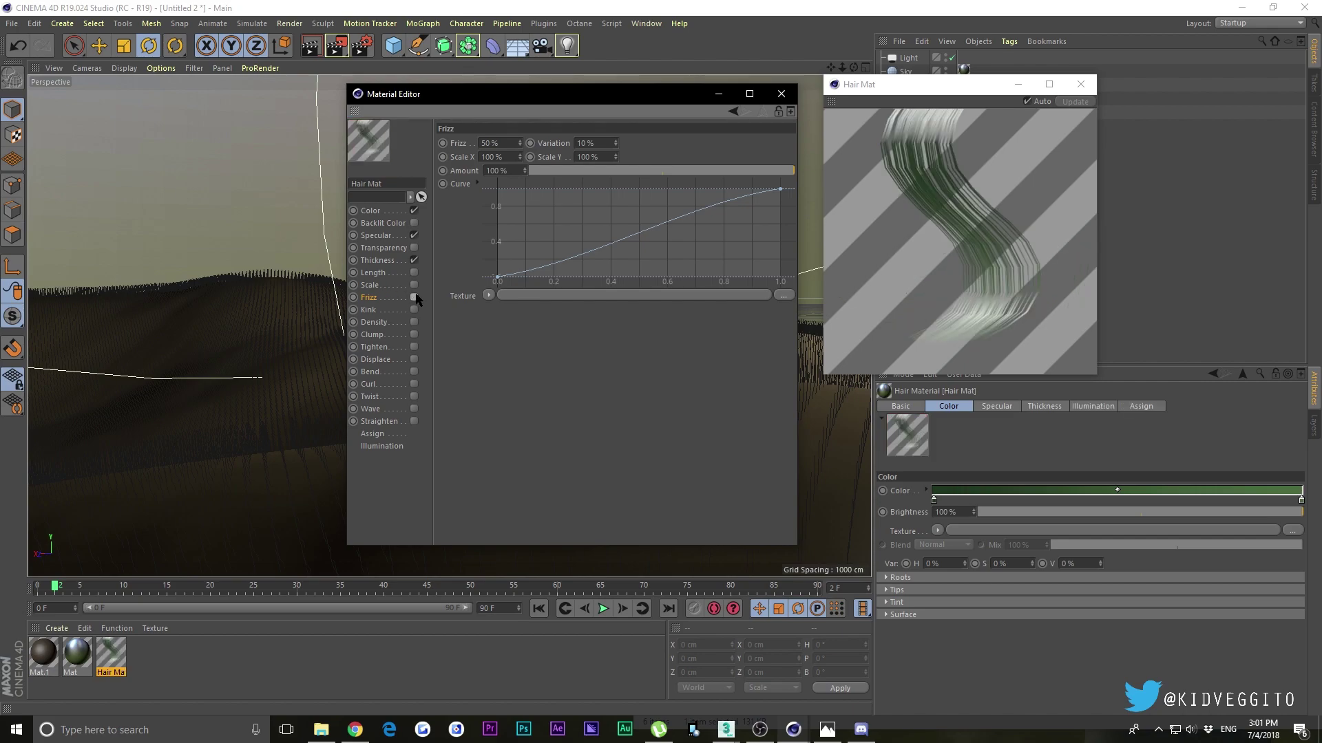
left_click(413, 297)
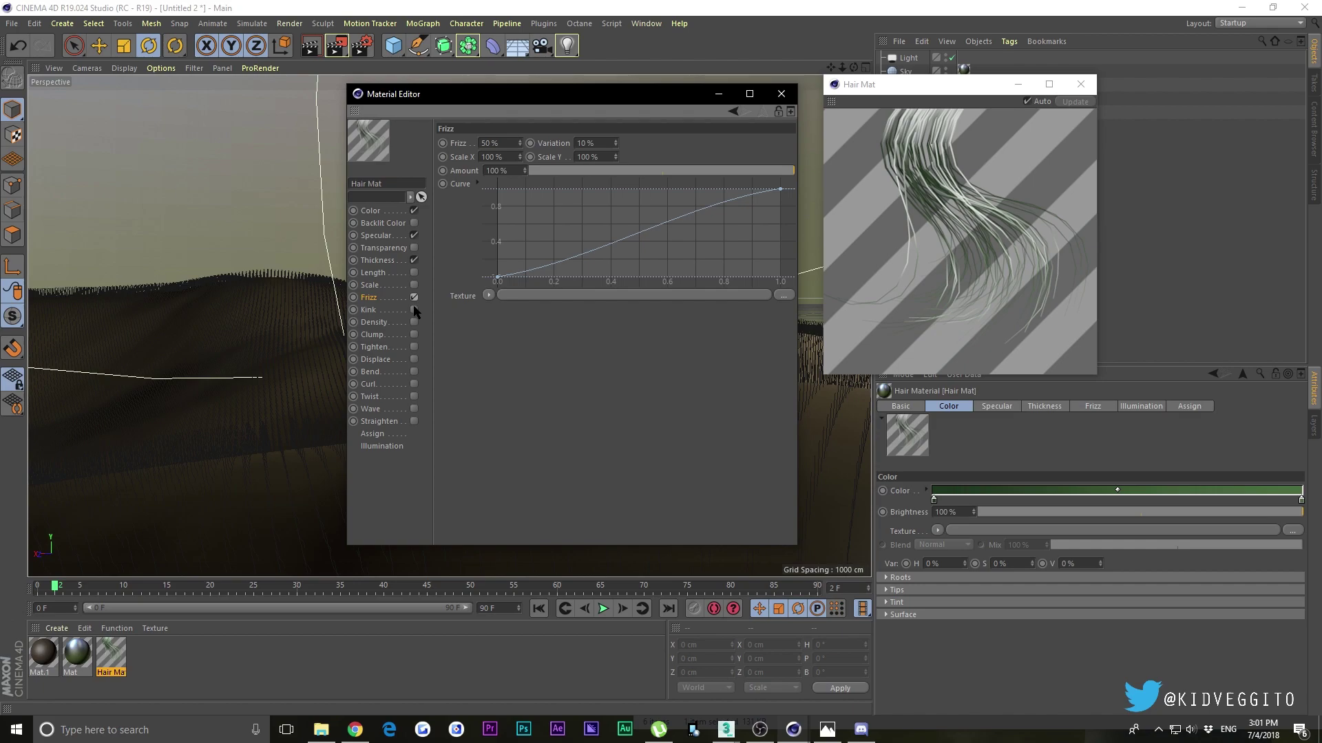
Step: Enable the hair material's Kink, Clump and Wave channels, setting the Kink amount to 10%
left_click(414, 309)
double_click(514, 137)
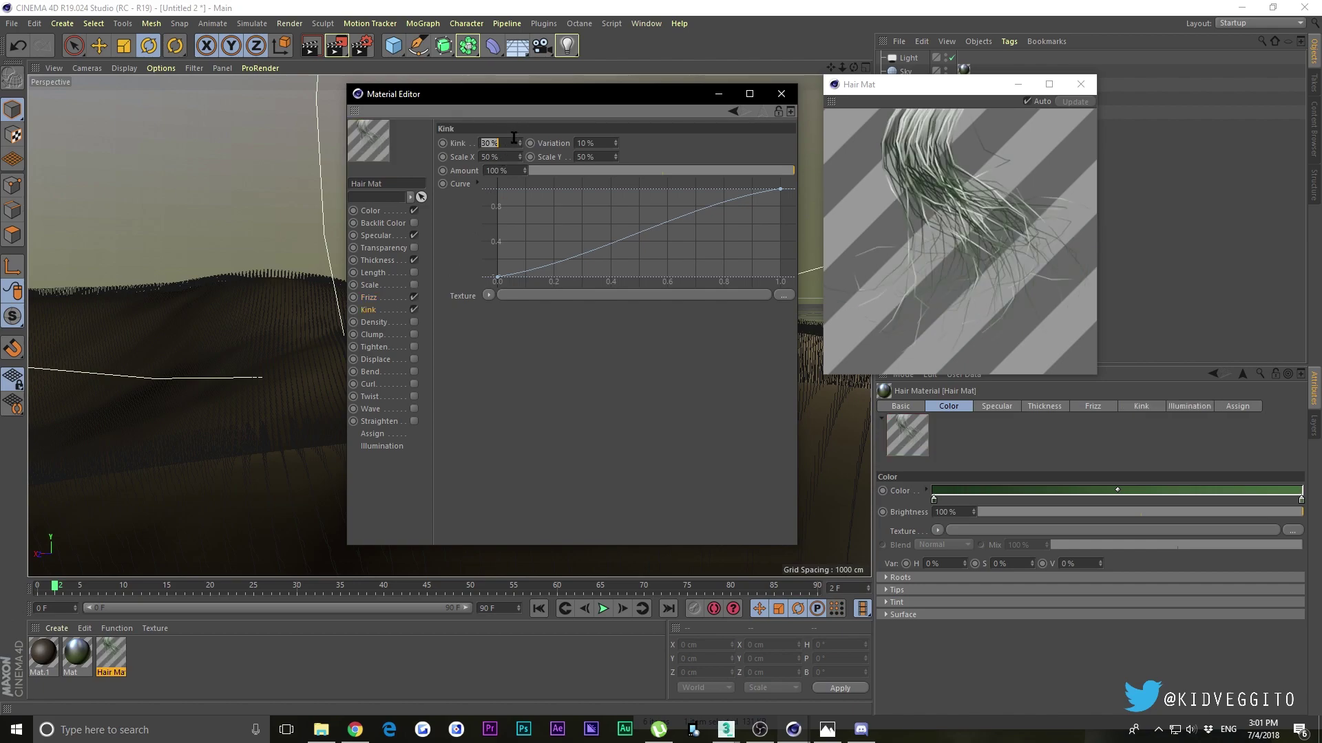
type("10")
key("Return")
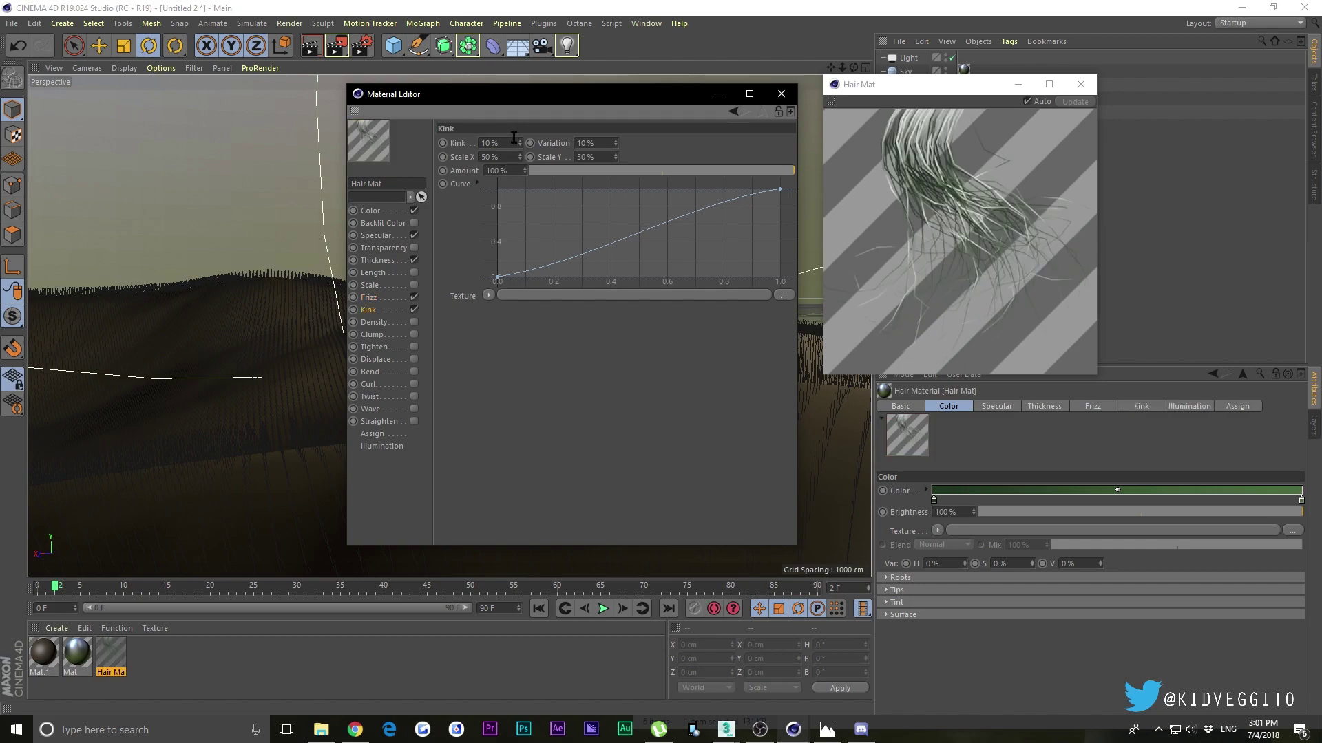
left_click(414, 322)
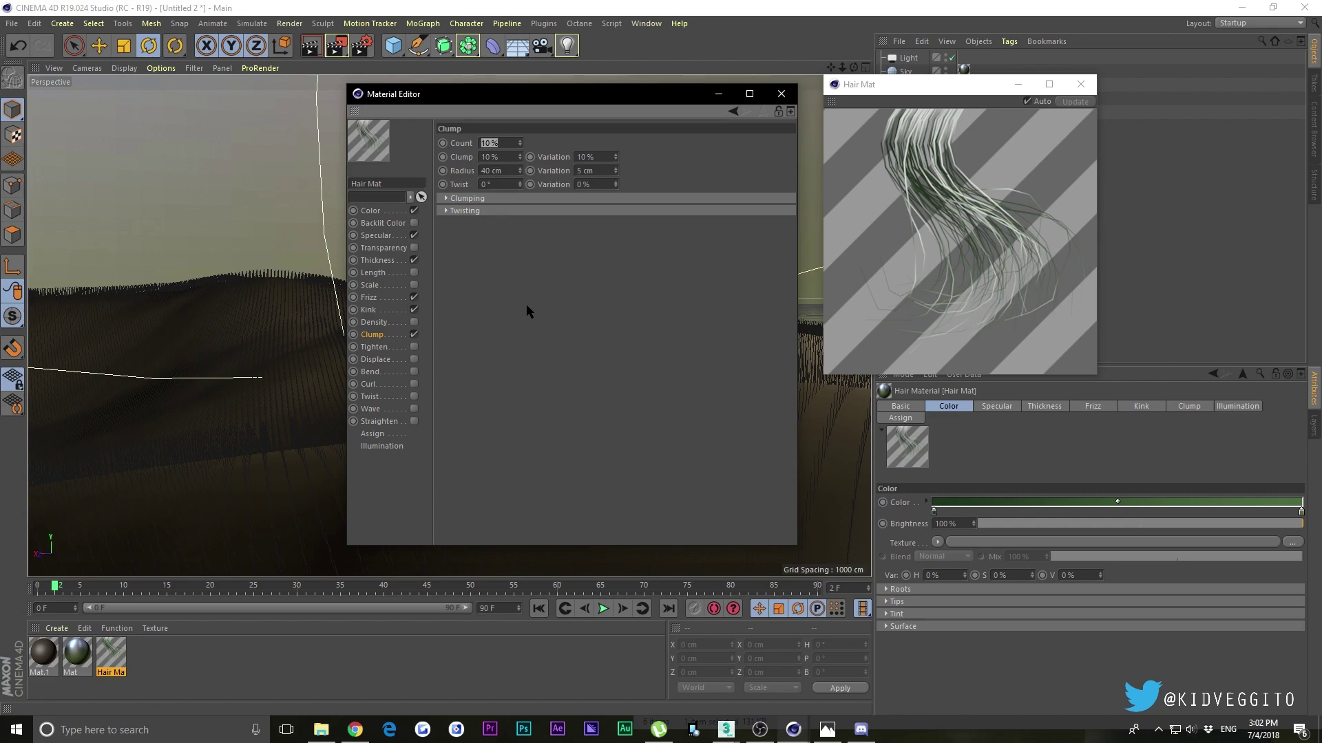
left_click(414, 409)
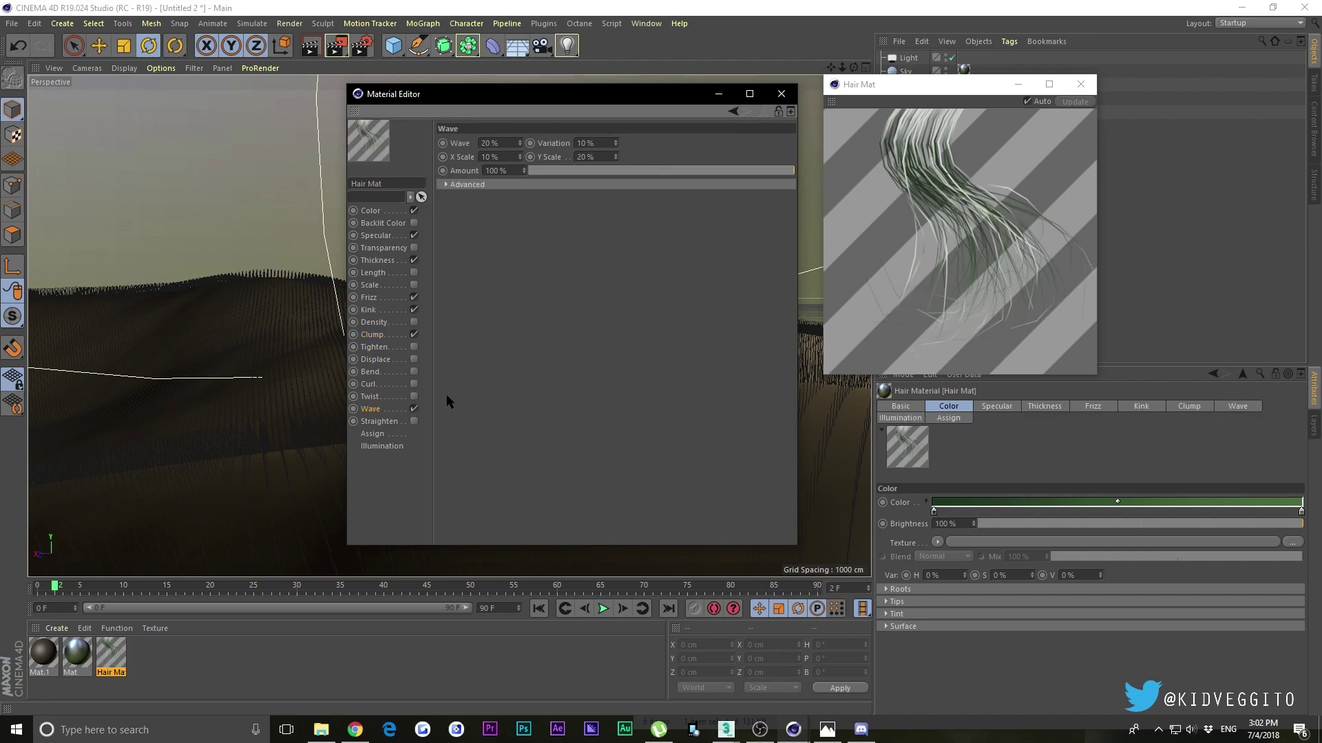
Step: Toggle the hair material's Curl, Bend and Tighten channels on and off to compare their effect in the preview
left_click(413, 384)
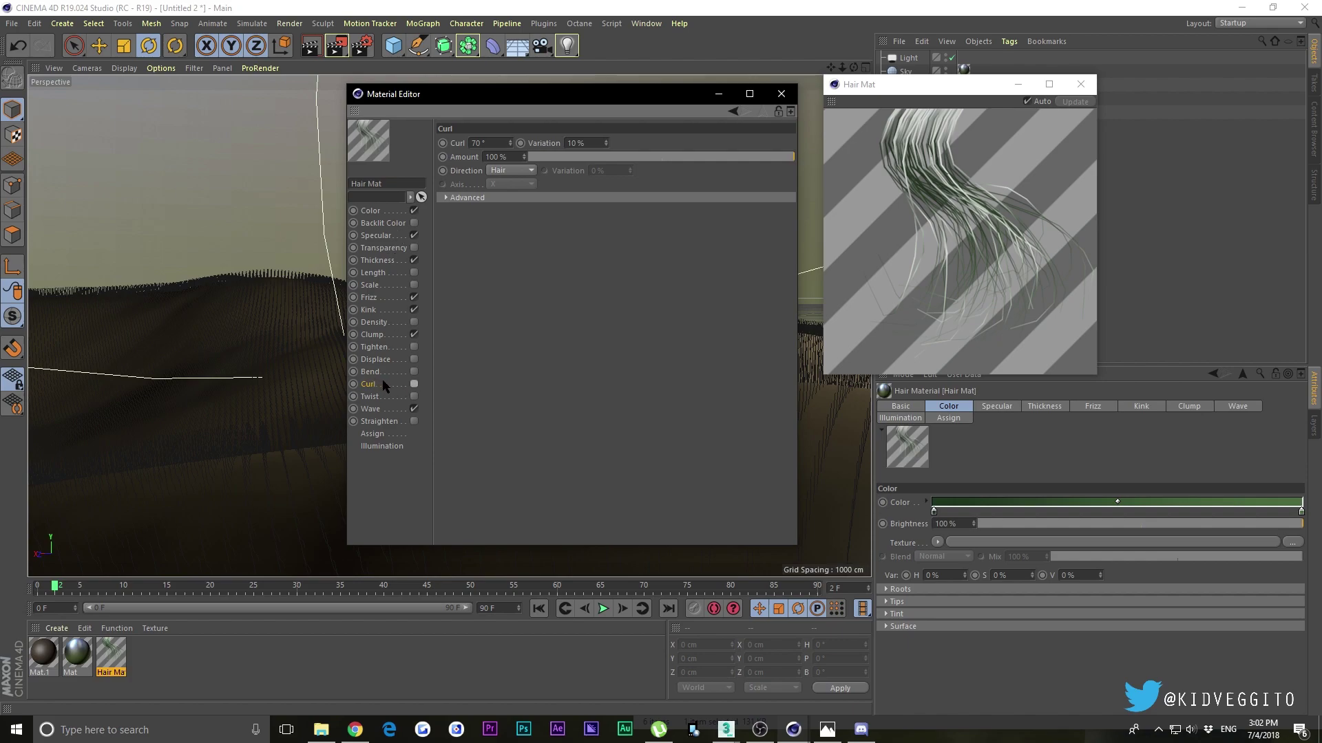
left_click(414, 373)
left_click(414, 372)
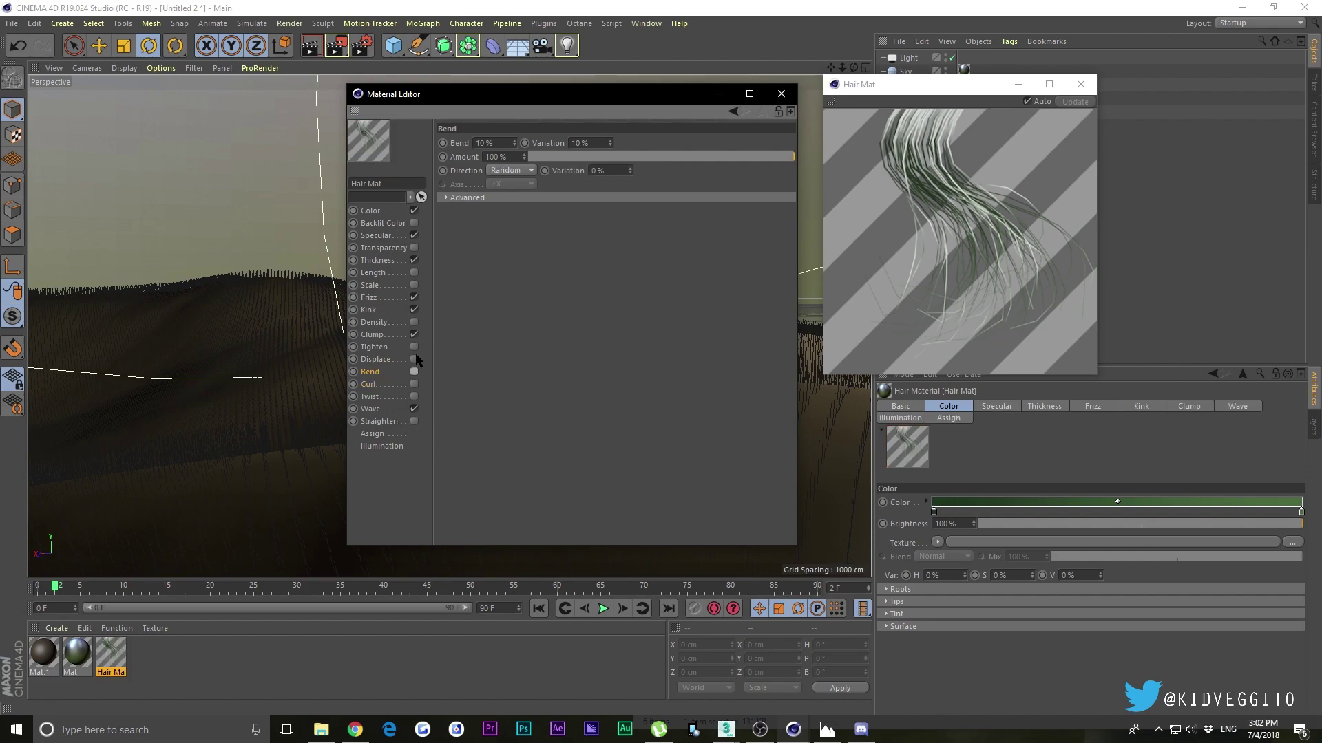
left_click(415, 372)
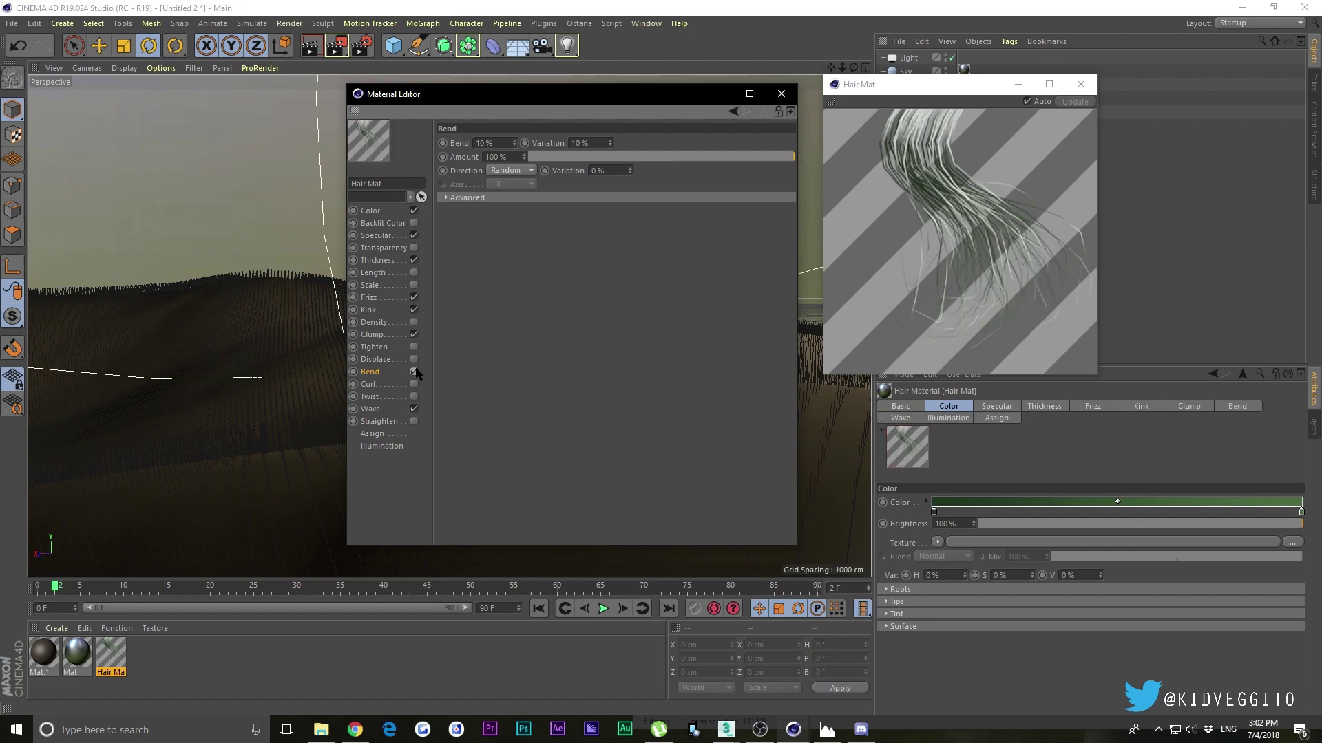
left_click(414, 372)
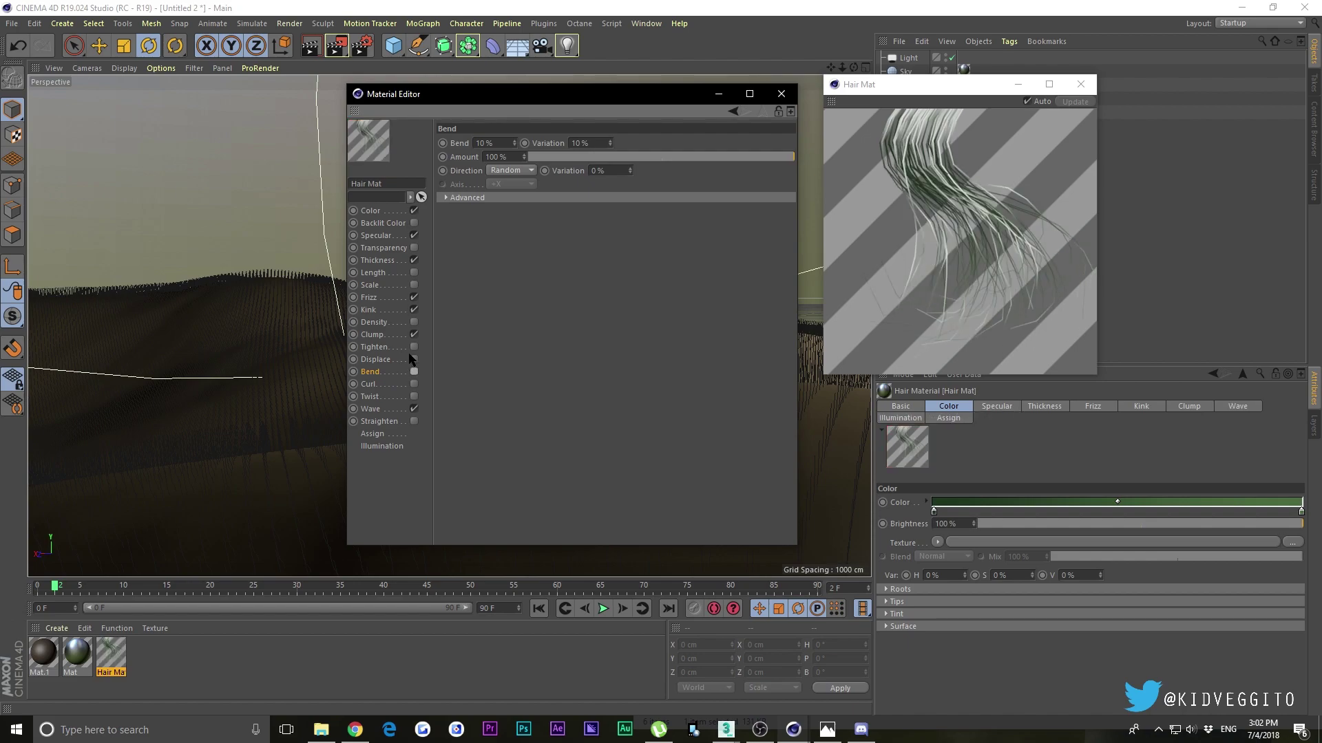
left_click(413, 347)
left_click(414, 347)
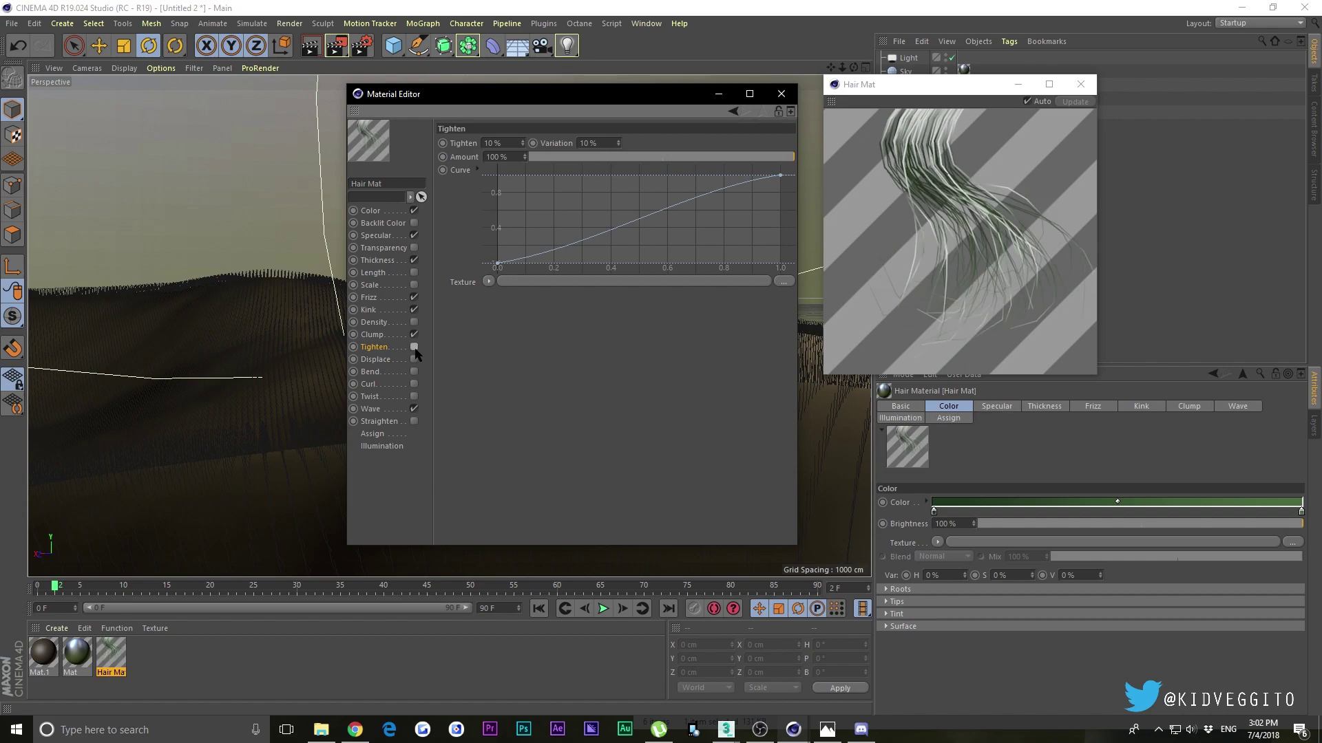
Step: Show the hair material's Color settings, then close the material editor and the separate hair preview
left_click(398, 211)
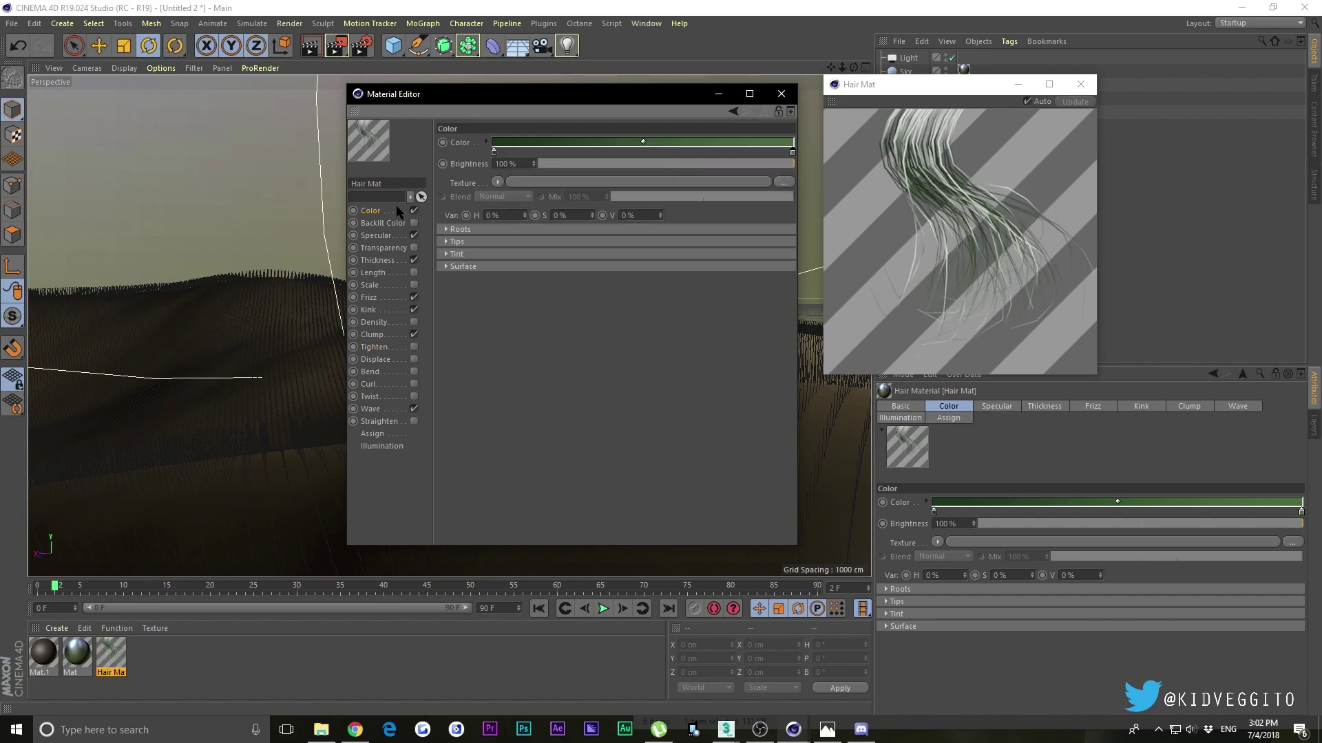
left_click(781, 94)
left_click(1080, 84)
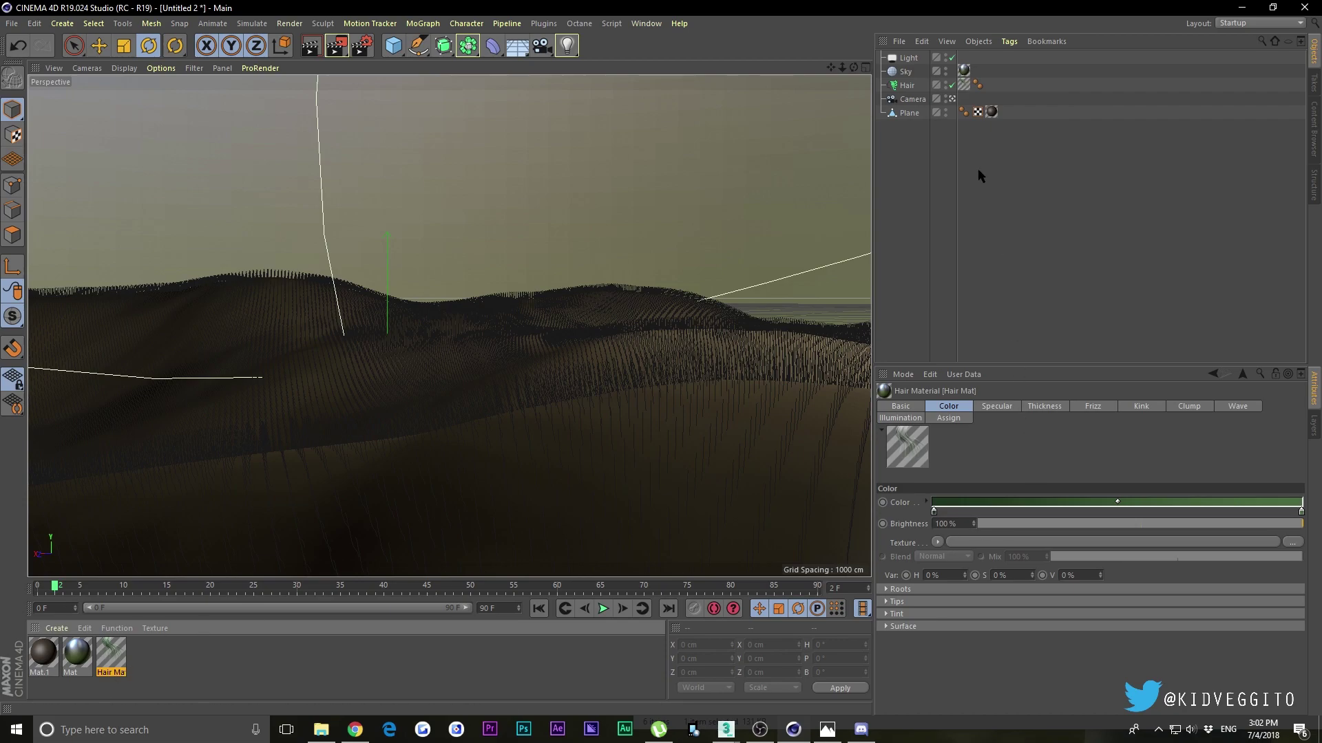
Step: Set the Hair object's hair count to 500000
left_click(900, 87)
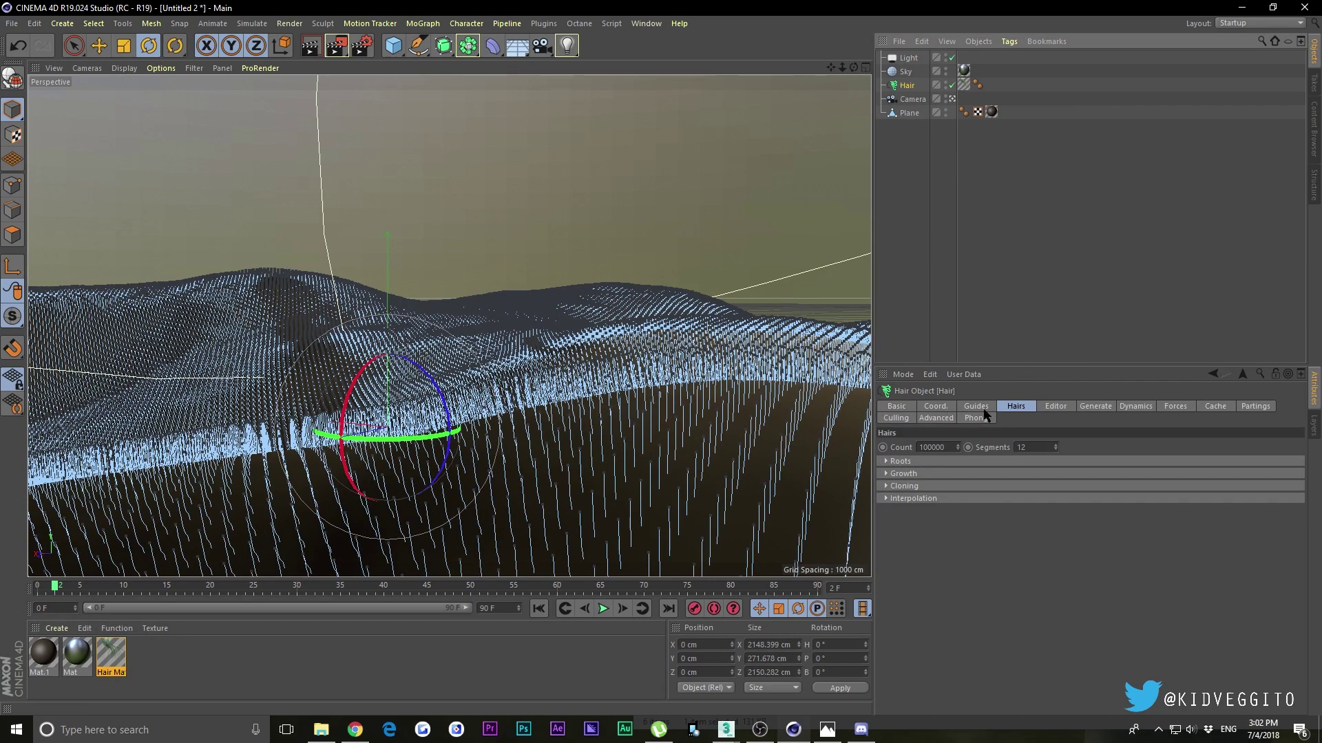
left_click(983, 407)
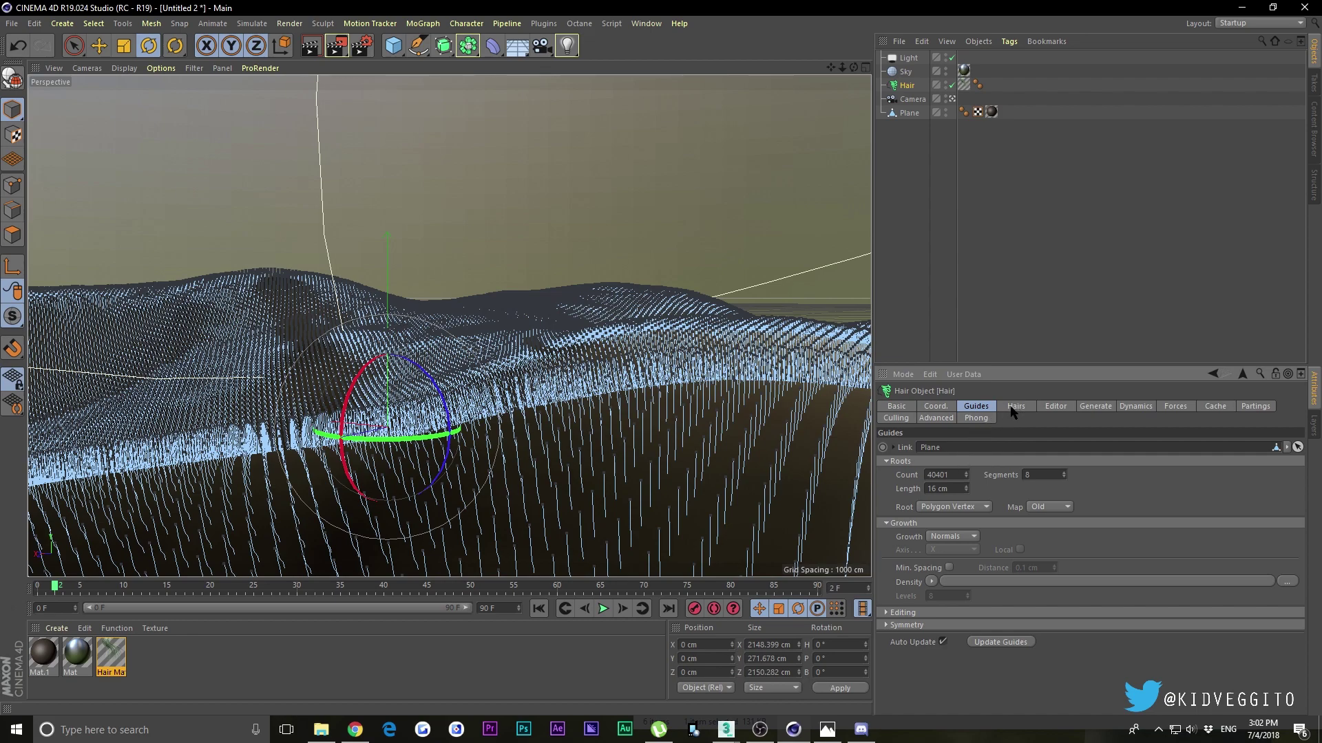
left_click(1012, 408)
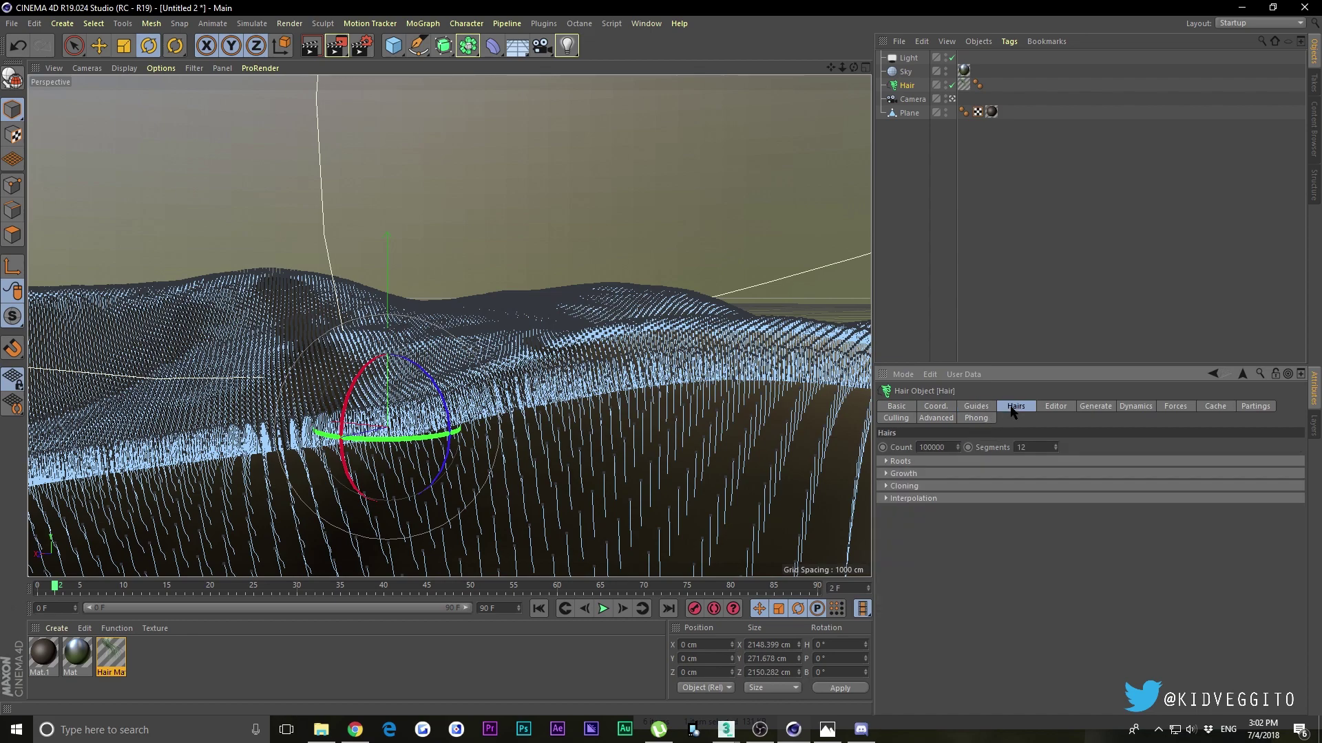
left_click(951, 448)
double_click(951, 448)
key("BackSpace")
type("500000")
Step: Leave the camera view and examine the hair guides across the terrain, along with the Guides and Hairs segment settings
left_click(952, 99)
left_click(952, 98)
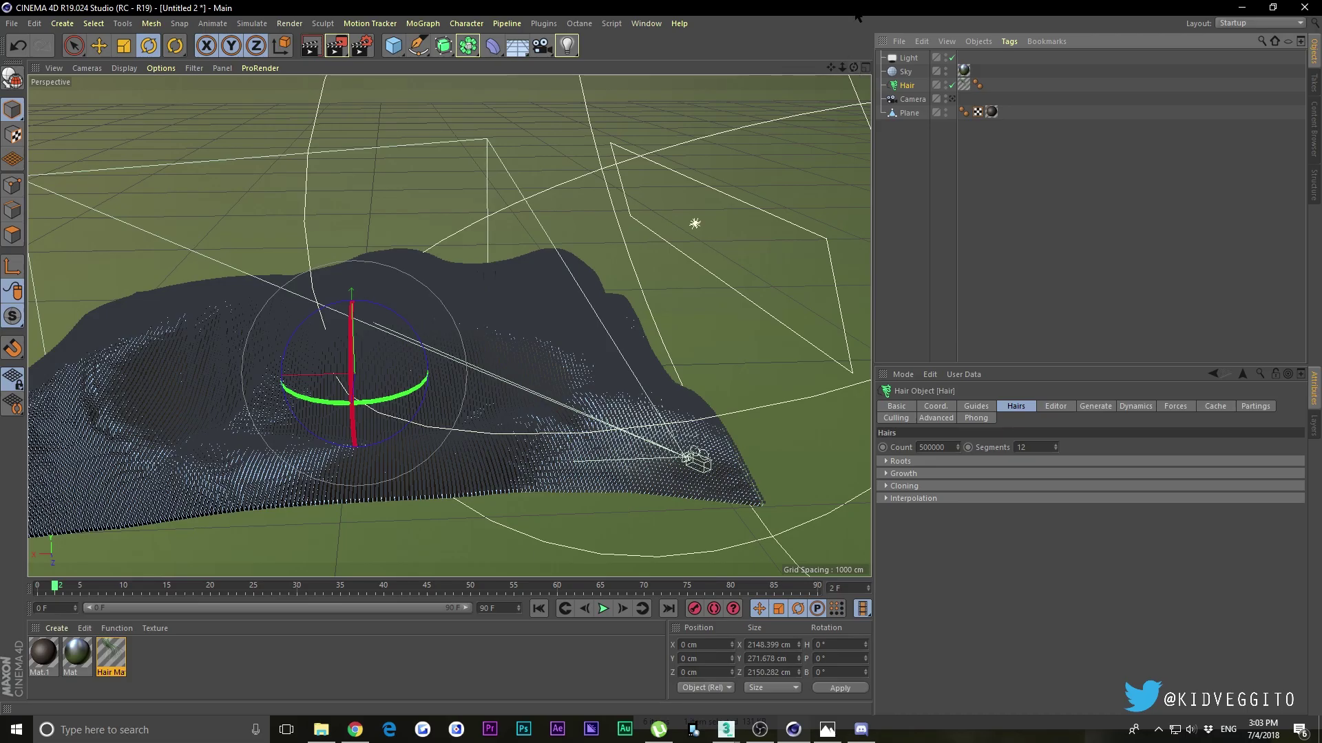
left_click_drag(843, 67, 845, 72)
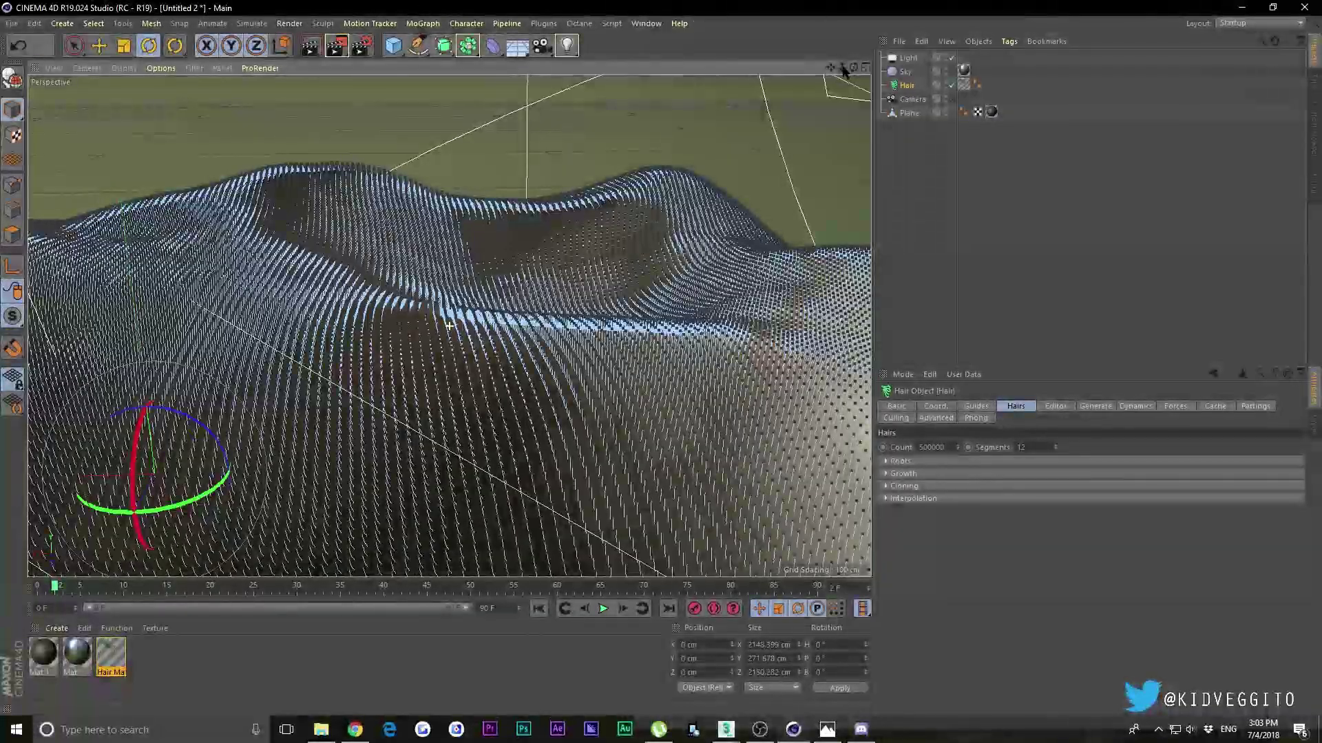
left_click_drag(449, 325, 449, 325, "alt")
left_click_drag(854, 68, 850, 67)
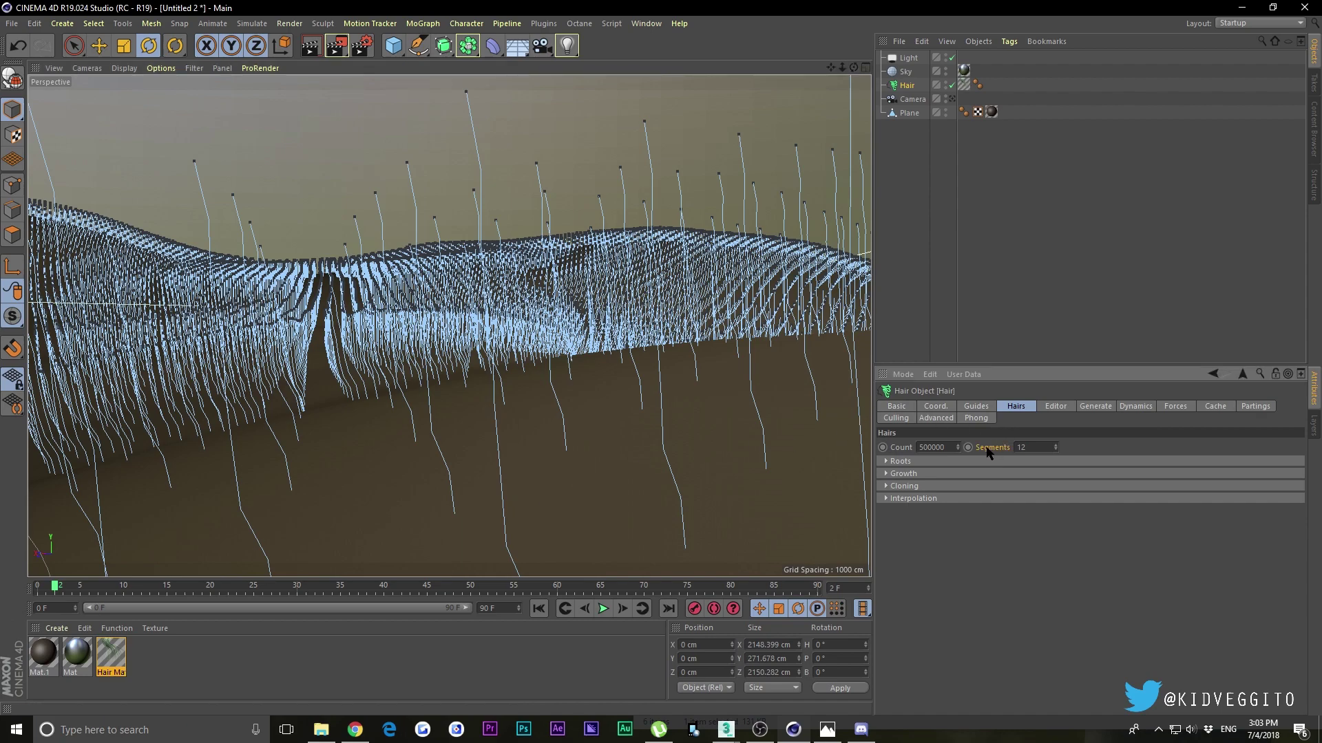
left_click(977, 407)
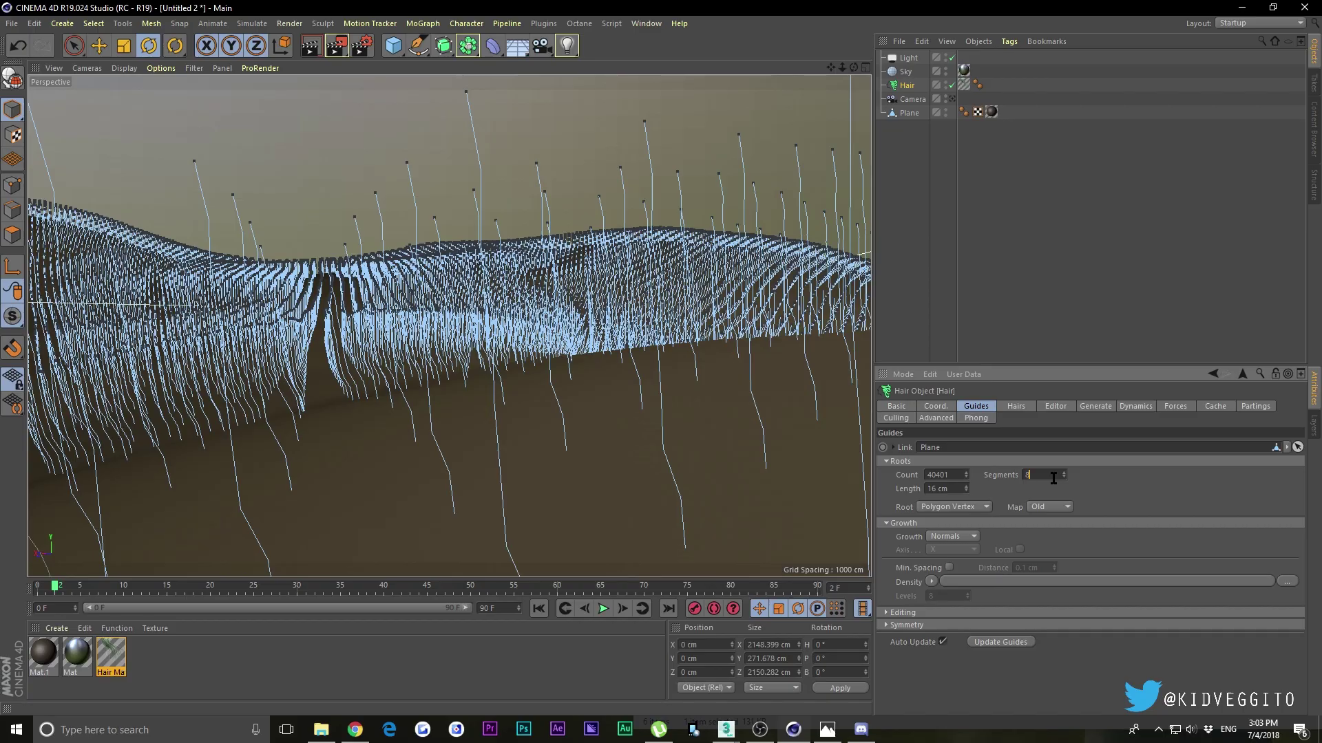
left_click_drag(854, 69, 819, 71)
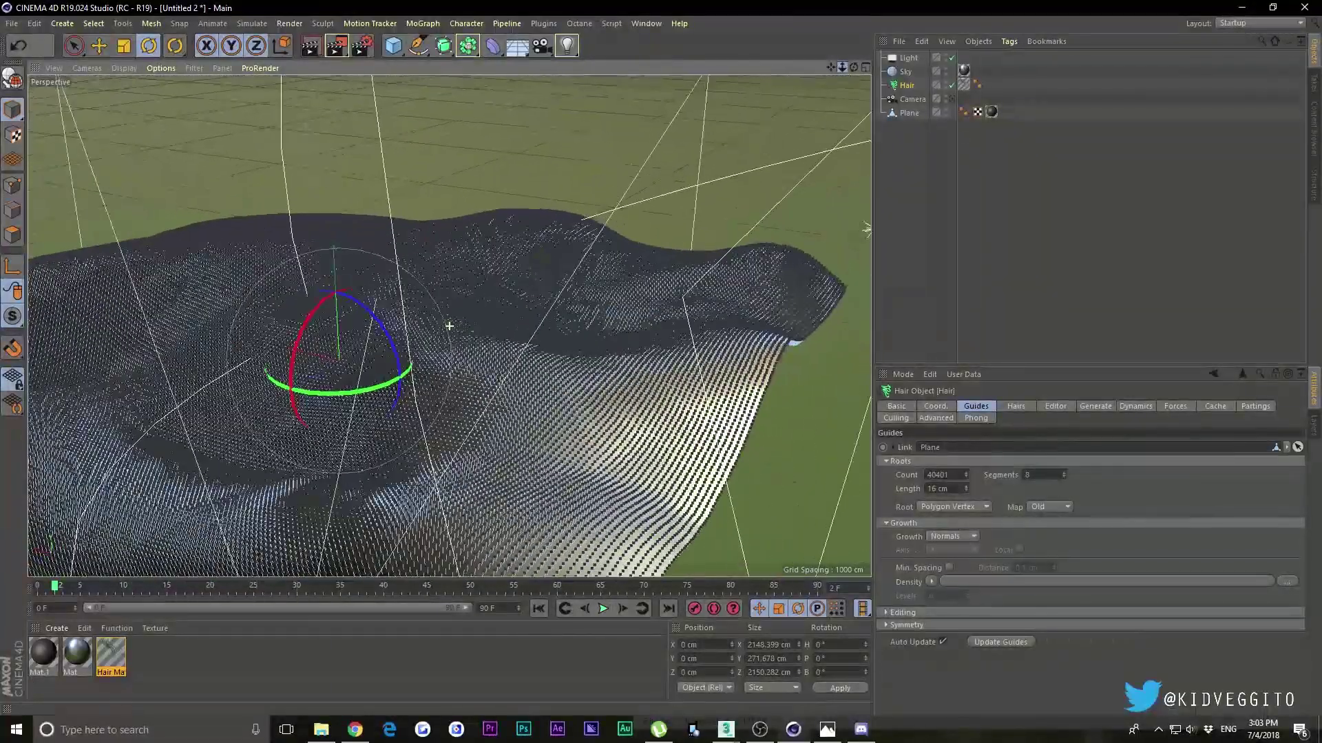
left_click_drag(448, 325, 841, 71)
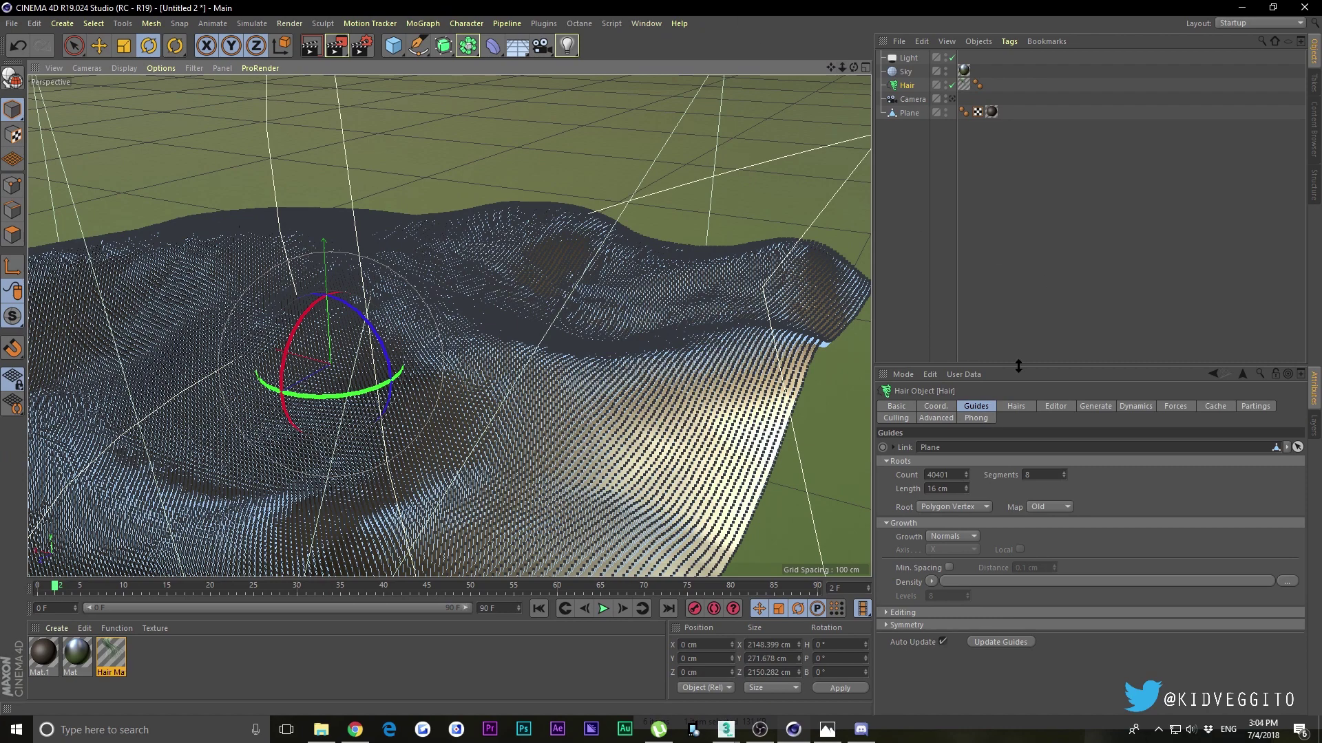
left_click(1018, 409)
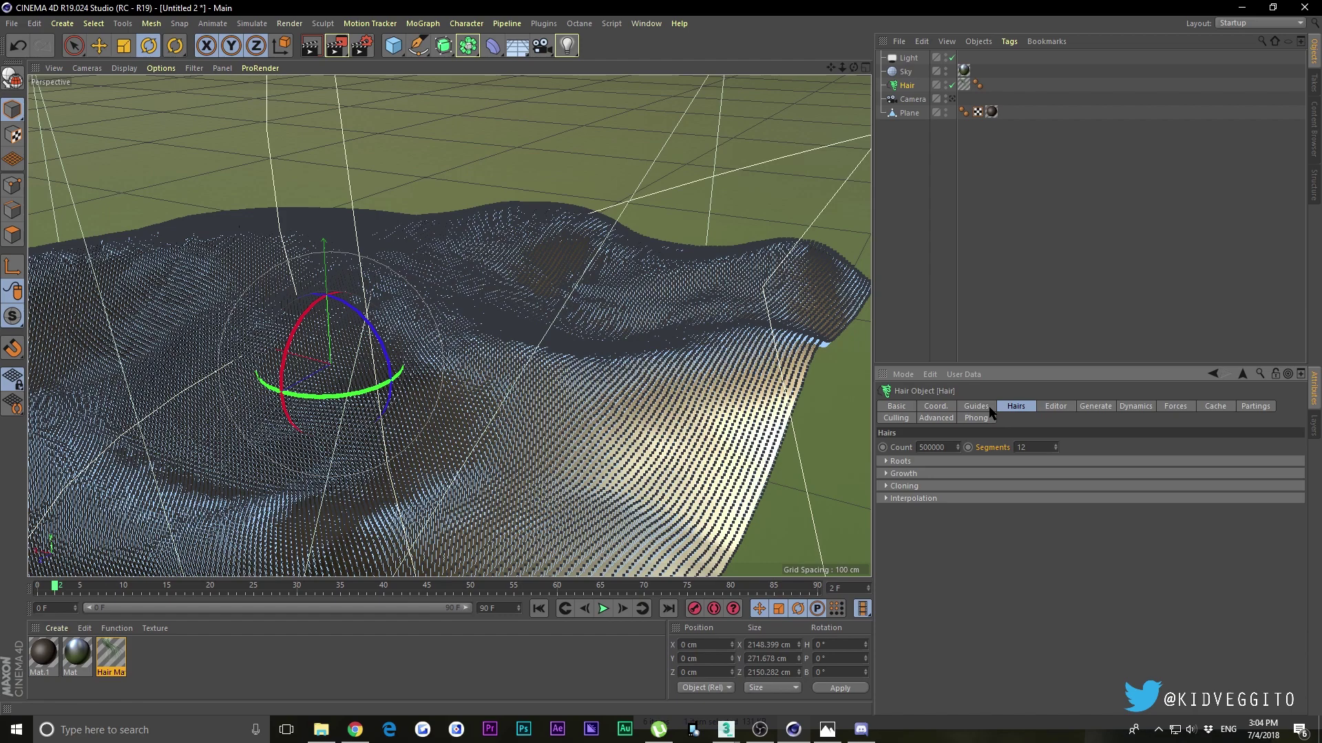
Step: Return to the scene camera's view and render the active view
left_click(950, 98)
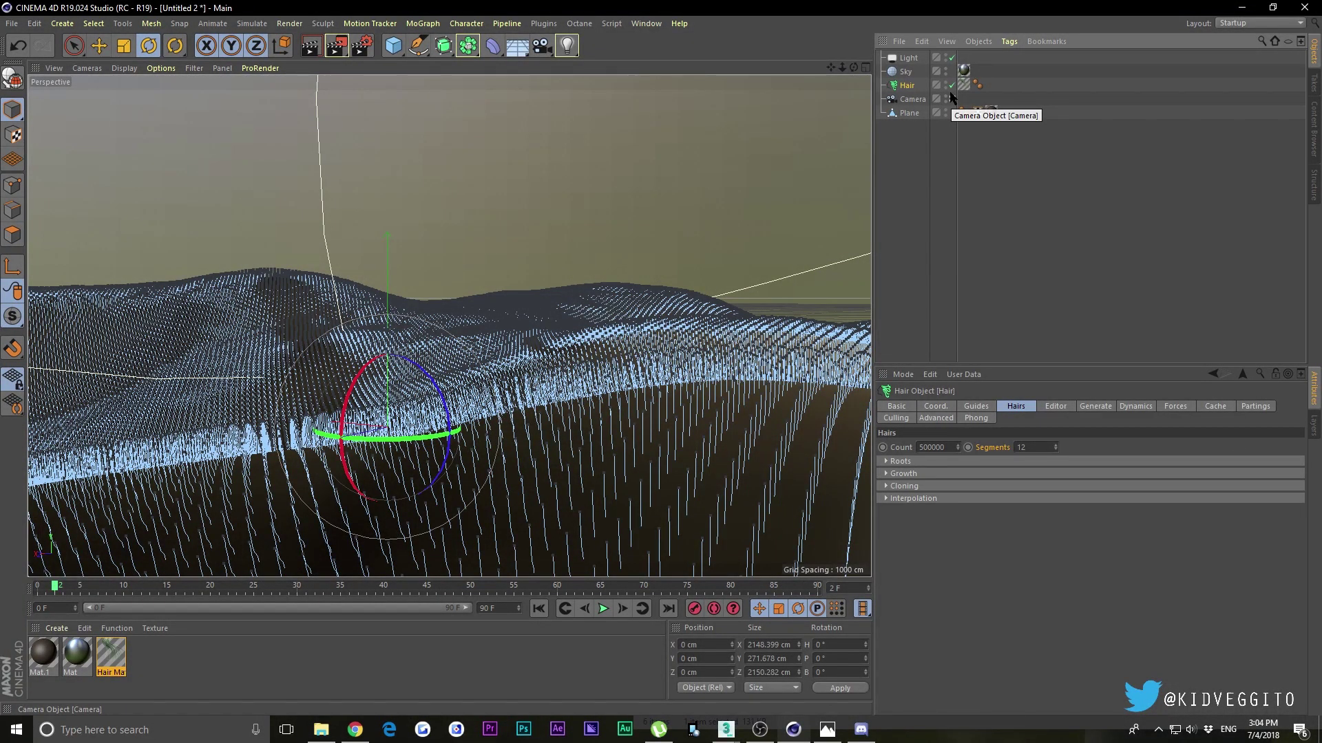
left_click(311, 45)
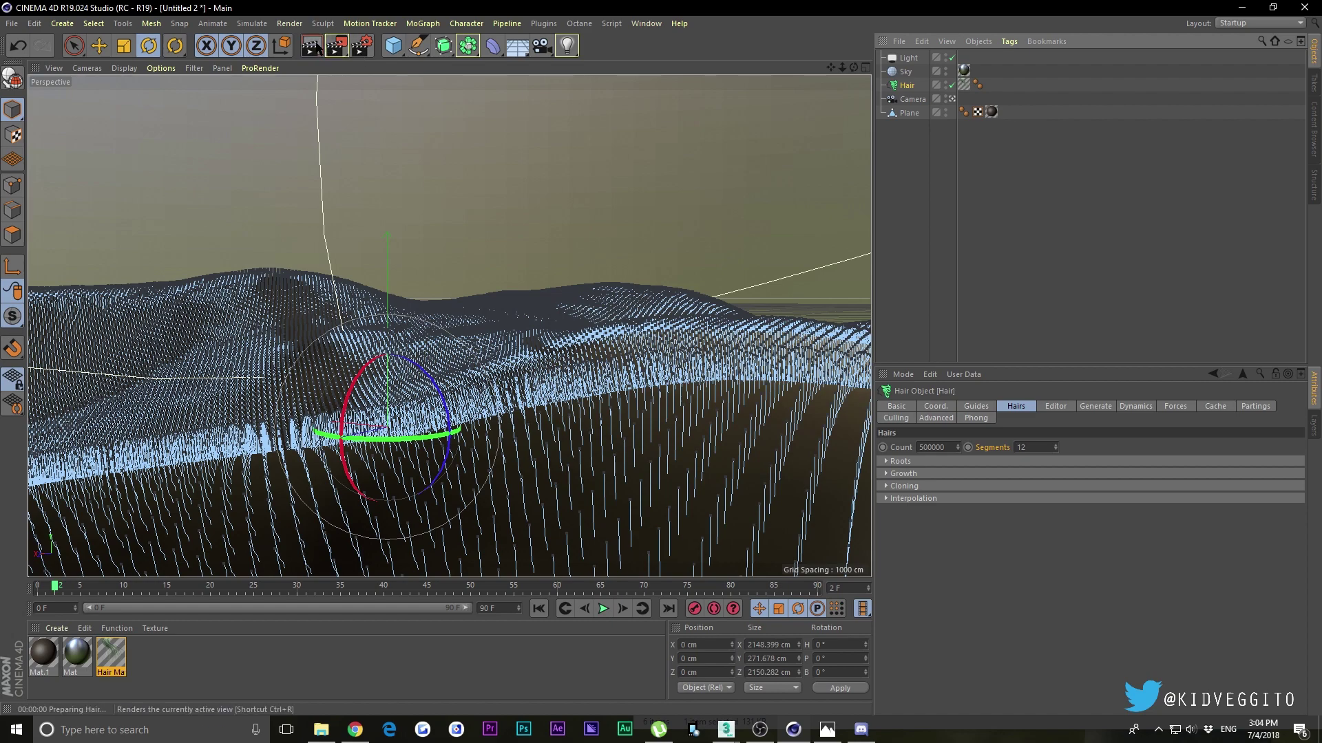